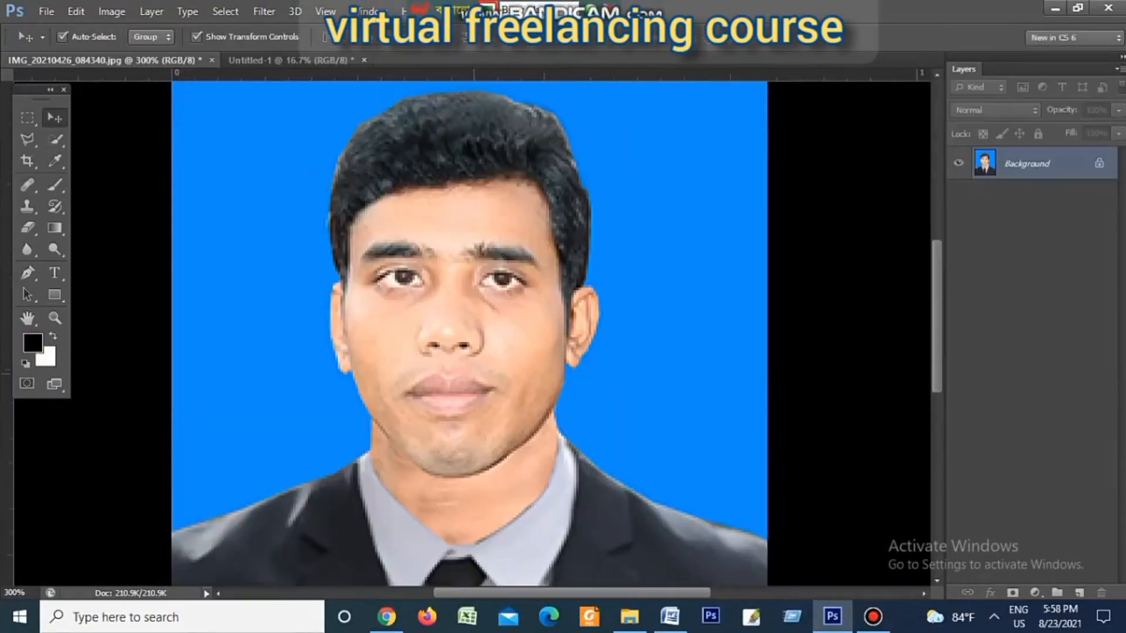
Brighten the portrait with a Curves adjustment and set the image resolution to 300 pixels/inch.
{"action": "key", "text": "ctrl+m"}
{"action": "mouse_move", "coordinate": [864, 282]}
{"action": "left_mouse_down"}
{"action": "mouse_move", "coordinate": [875, 297]}
{"action": "mouse_move", "coordinate": [853, 267]}
{"action": "left_mouse_up"}
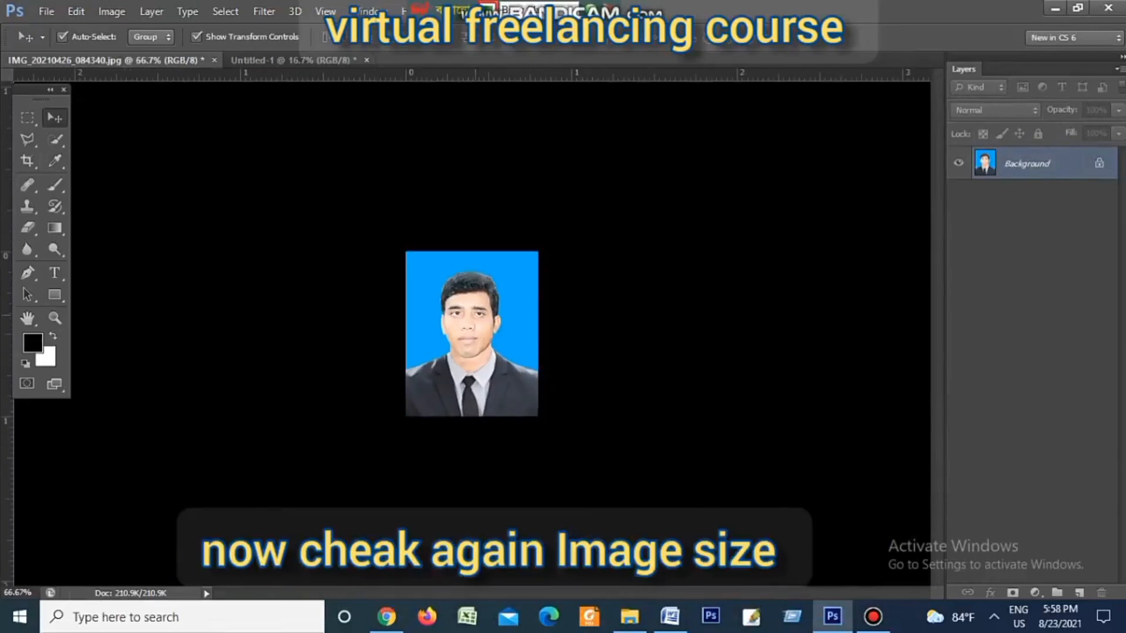
{"action": "left_click", "coordinate": [111, 12]}
{"action": "left_click", "coordinate": [151, 129]}
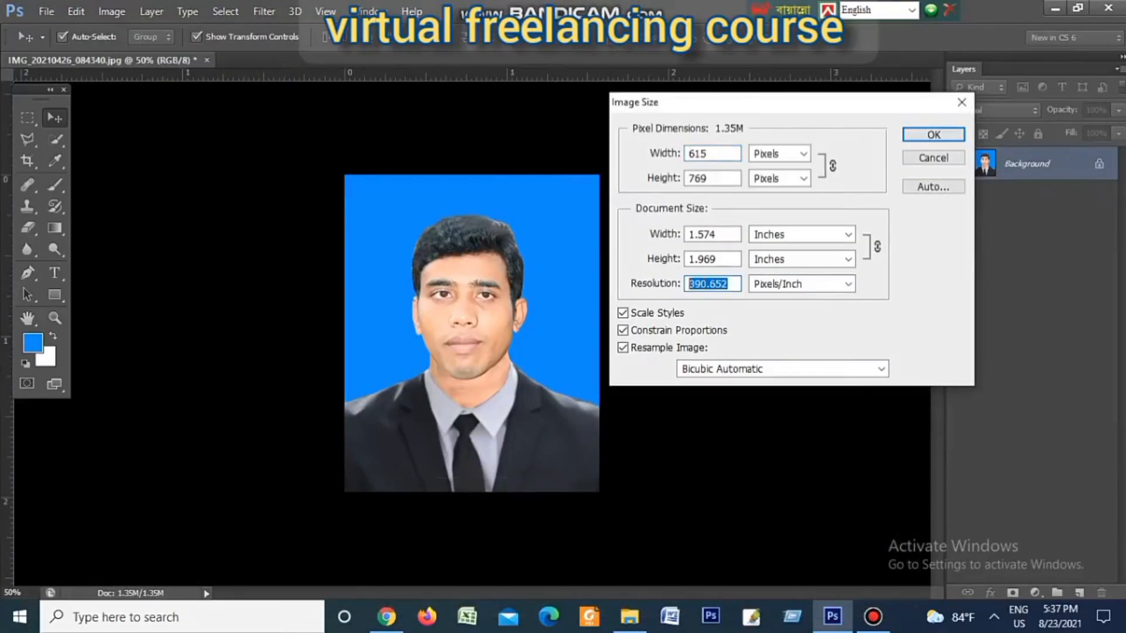
{"action": "type", "text": "300"}
{"action": "key", "text": "Return"}
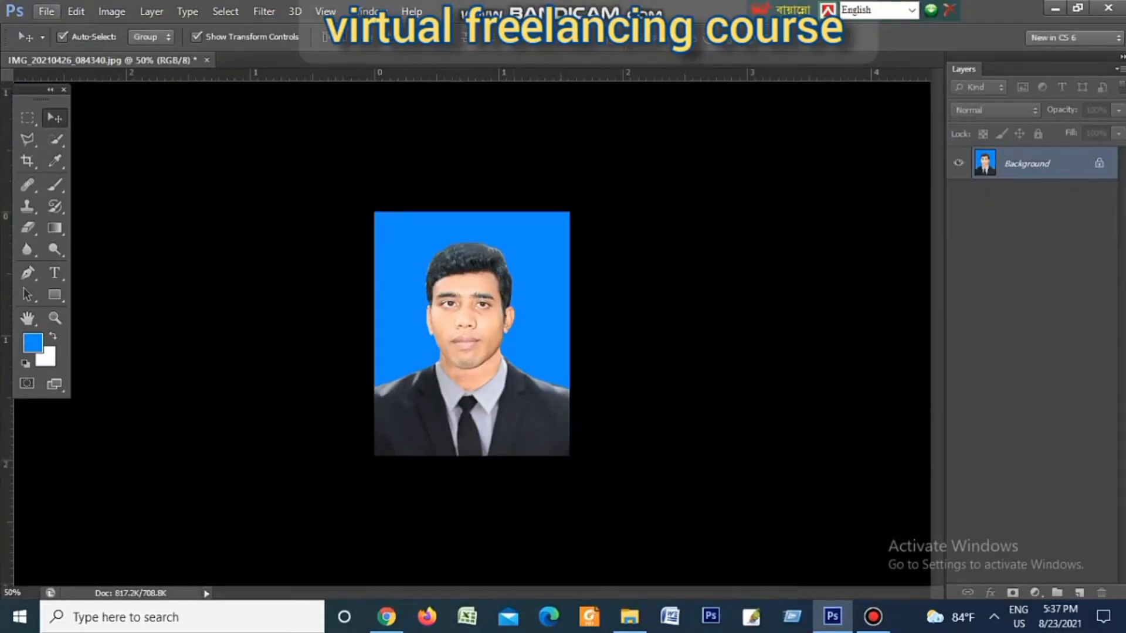
Create a new blank document with a white portrait-format page for laying out the photos.
{"action": "left_click", "coordinate": [46, 11]}
{"action": "left_click", "coordinate": [59, 25]}
{"action": "left_click", "coordinate": [727, 183]}
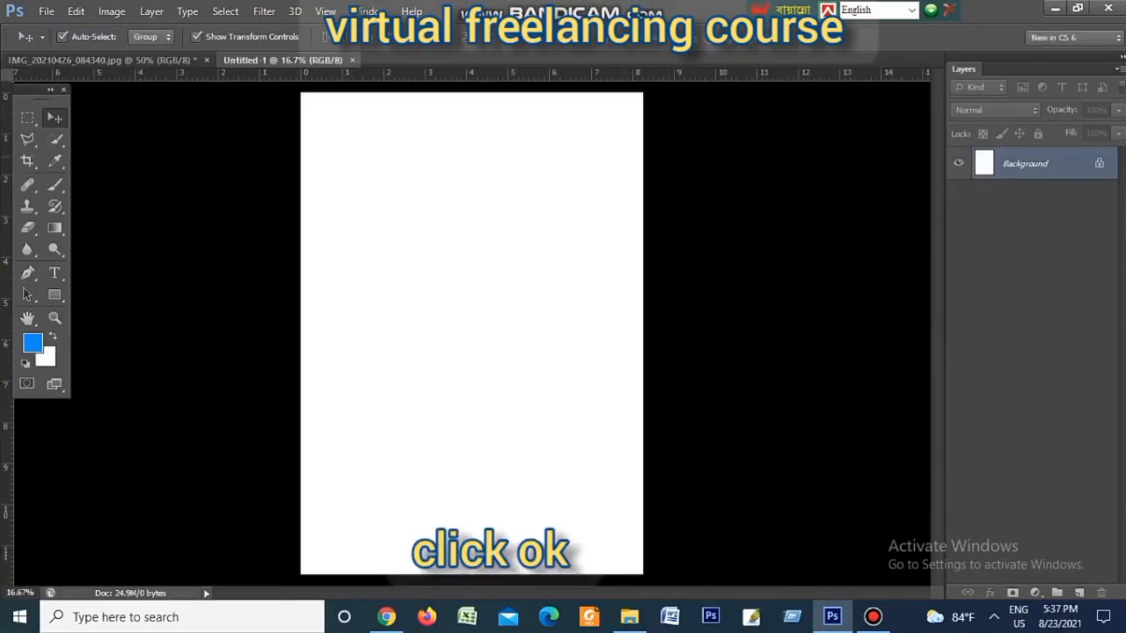
Copy the portrait into the blank document and arrange four copies in a row along the page's upper edge.
{"action": "left_click", "coordinate": [99, 60]}
{"action": "left_click", "coordinate": [282, 61]}
{"action": "left_click", "coordinate": [100, 60]}
{"action": "left_click_drag", "start_coordinate": [472, 310], "coordinate": [376, 153]}
{"action": "left_click", "coordinate": [577, 235]}
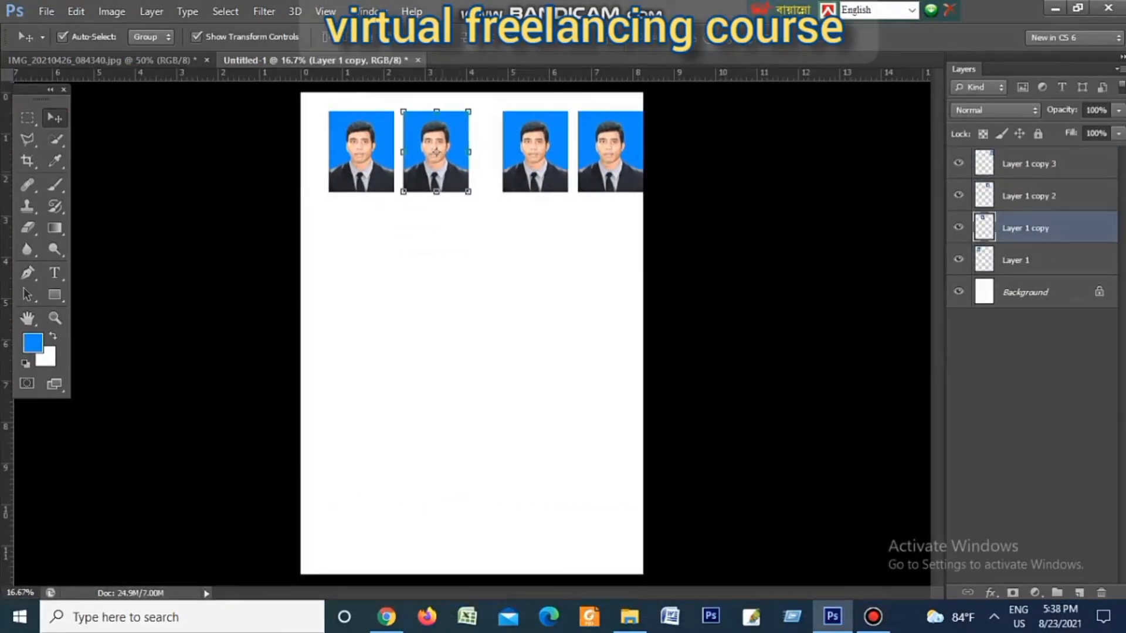
{"action": "left_click_drag", "start_coordinate": [536, 152], "coordinate": [509, 152]}
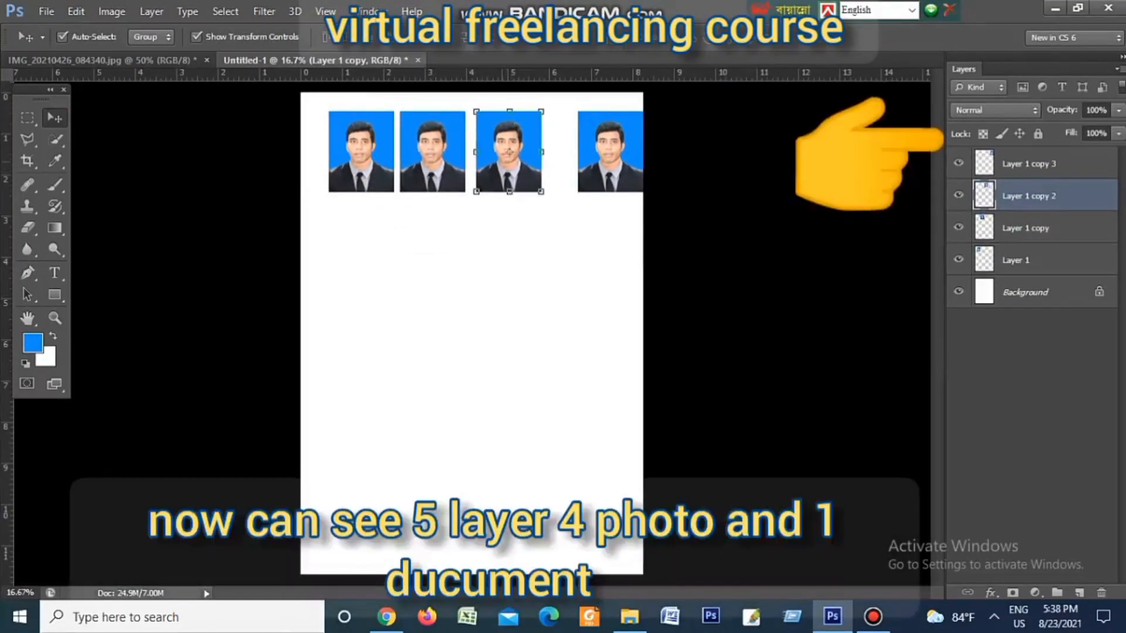
{"action": "left_click", "coordinate": [99, 60]}
{"action": "left_click", "coordinate": [27, 160]}
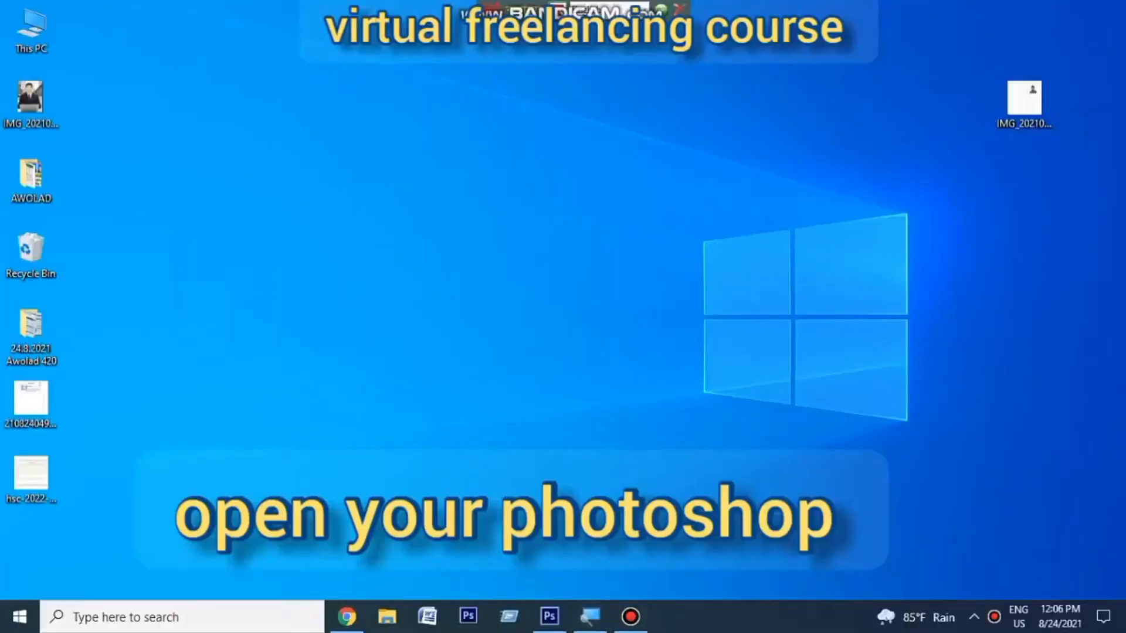
Switch to Photoshop and open the photo IMG_20210426_084340.jpg from the Desktop.
{"action": "left_click", "coordinate": [598, 617]}
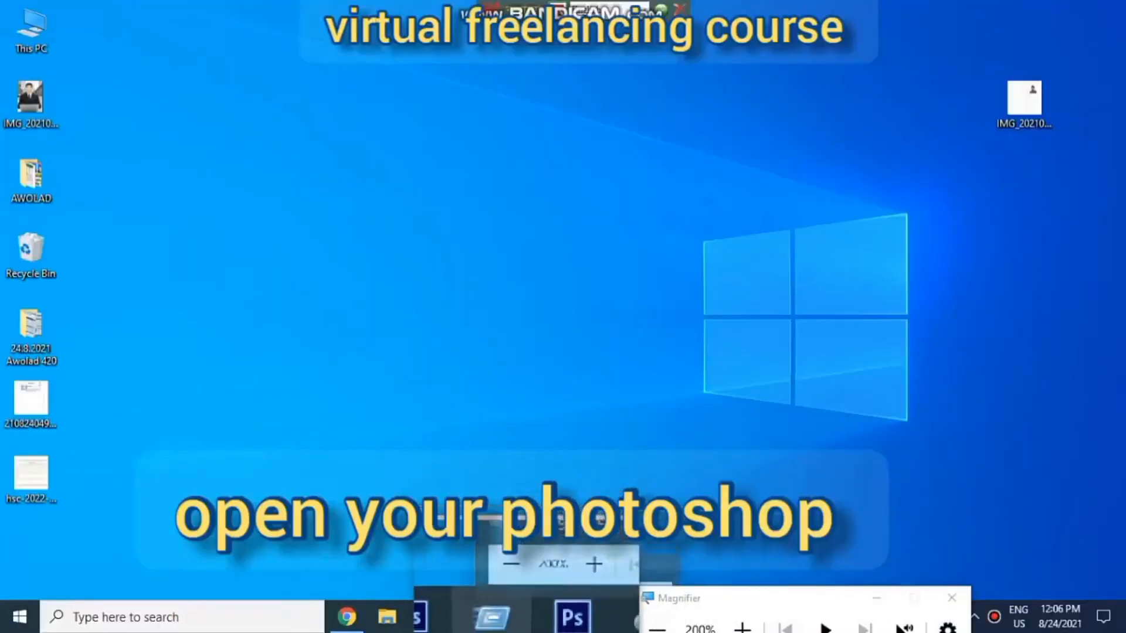
{"action": "mouse_move", "coordinate": [549, 614]}
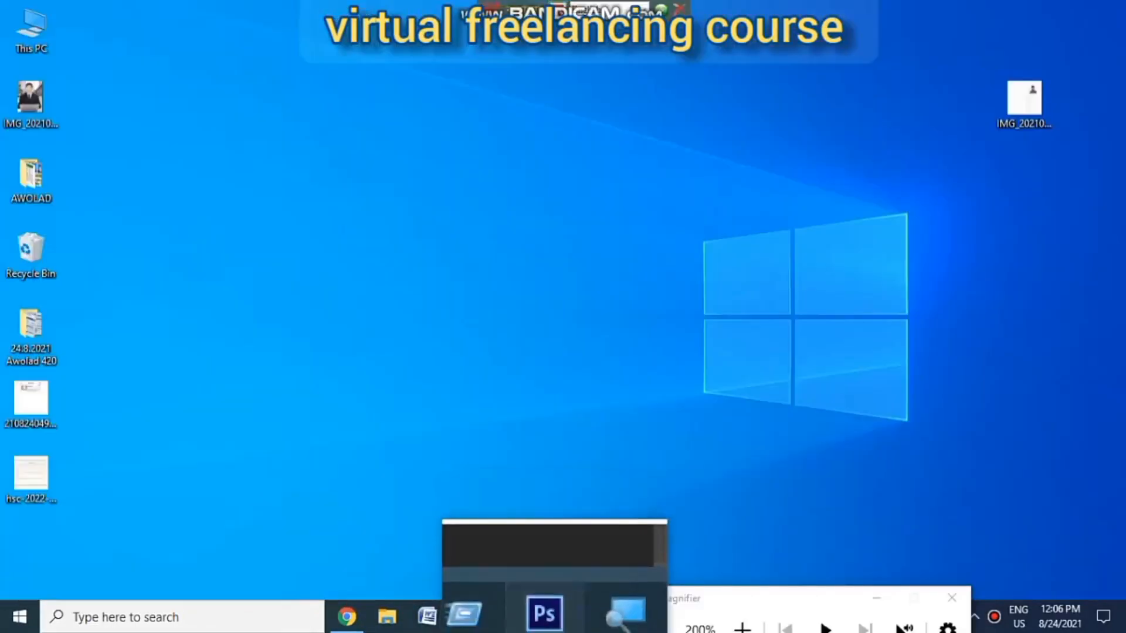
{"action": "left_click", "coordinate": [548, 613]}
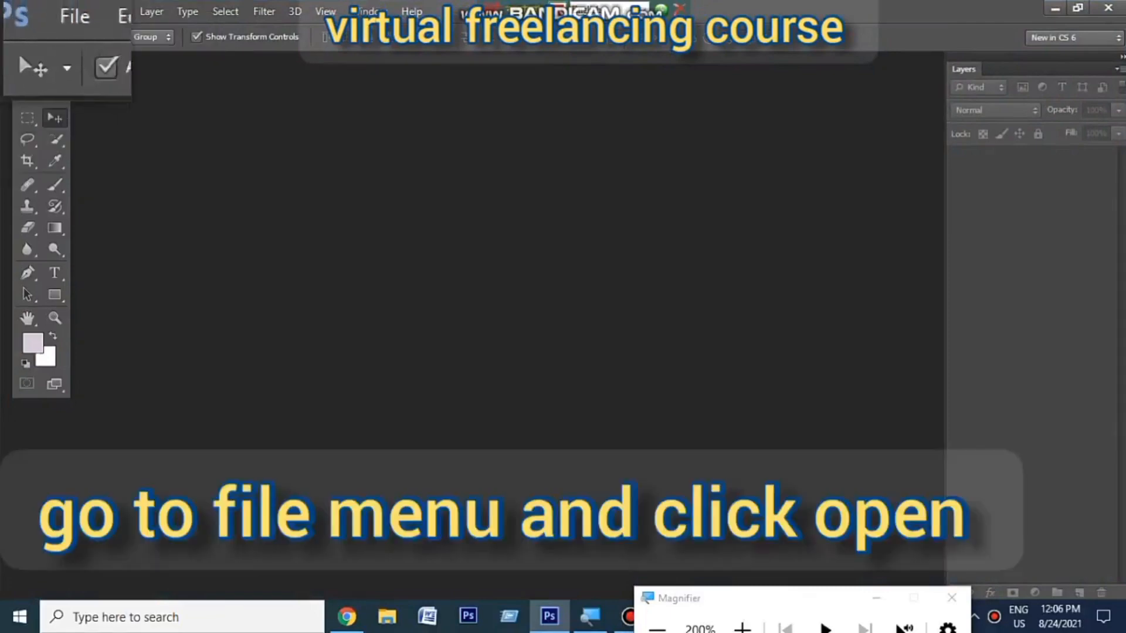
{"action": "left_click", "coordinate": [38, 13]}
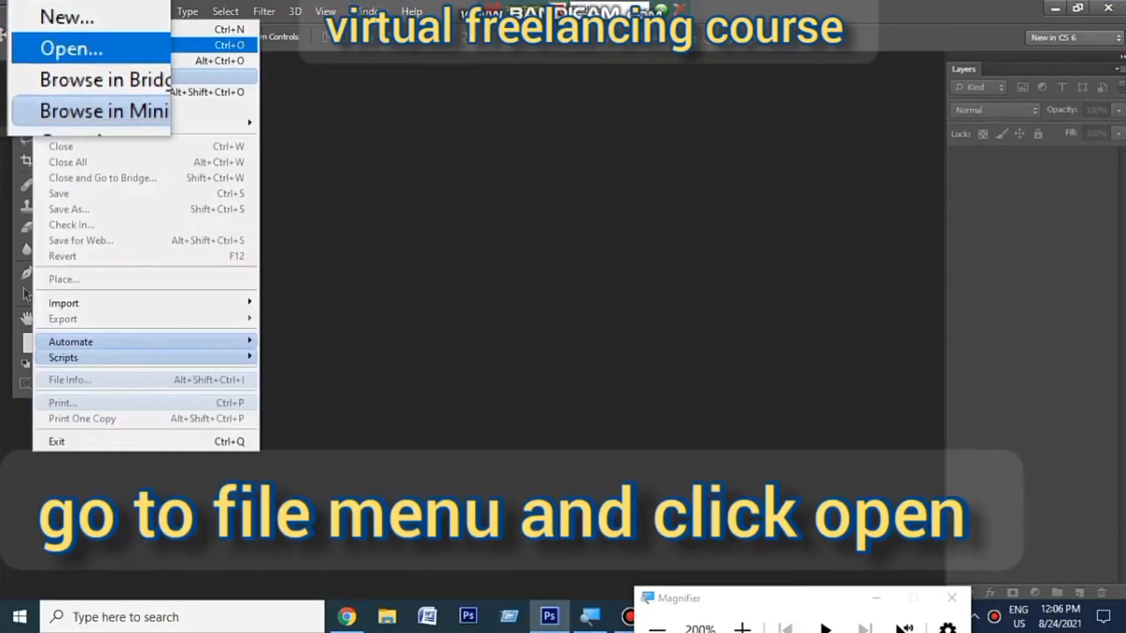
{"action": "left_click", "coordinate": [57, 44]}
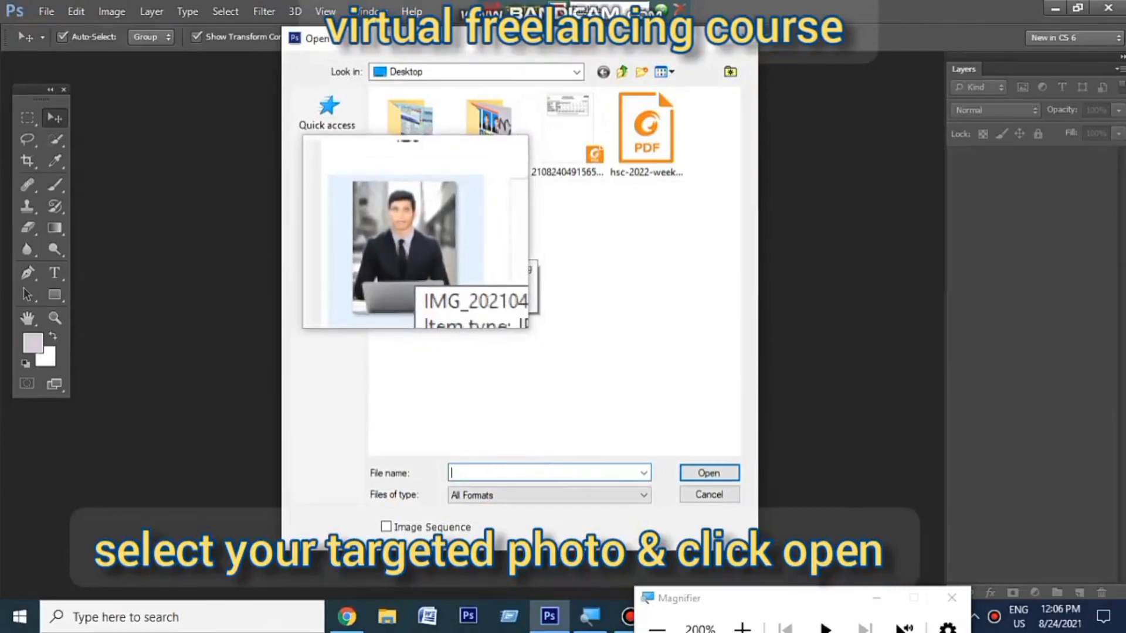
{"action": "left_click", "coordinate": [415, 231]}
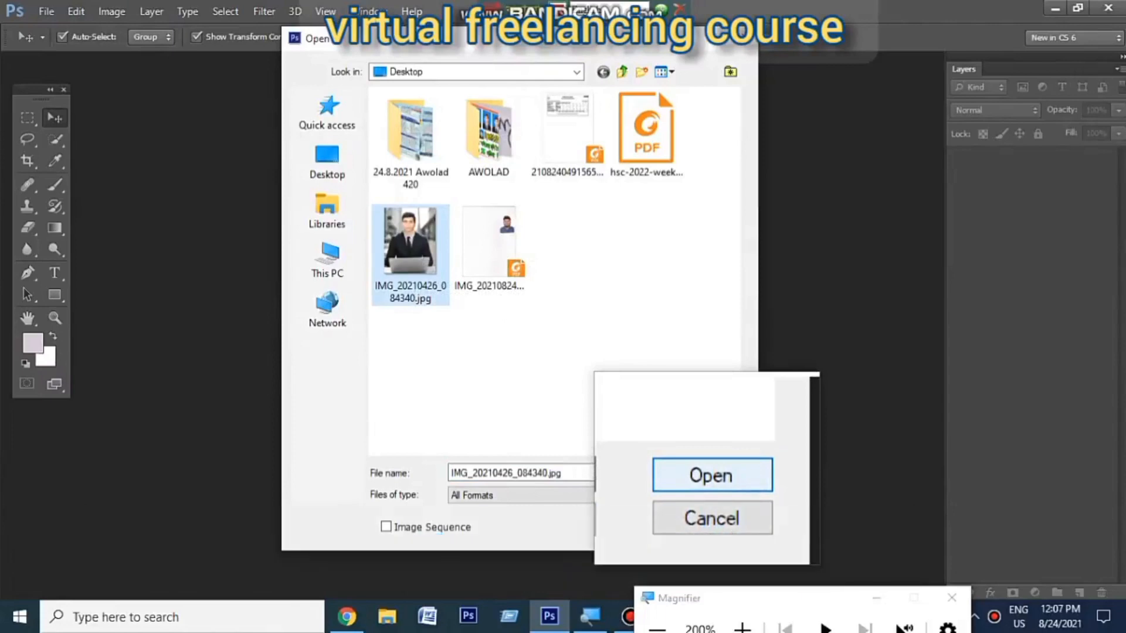
{"action": "left_click", "coordinate": [707, 472]}
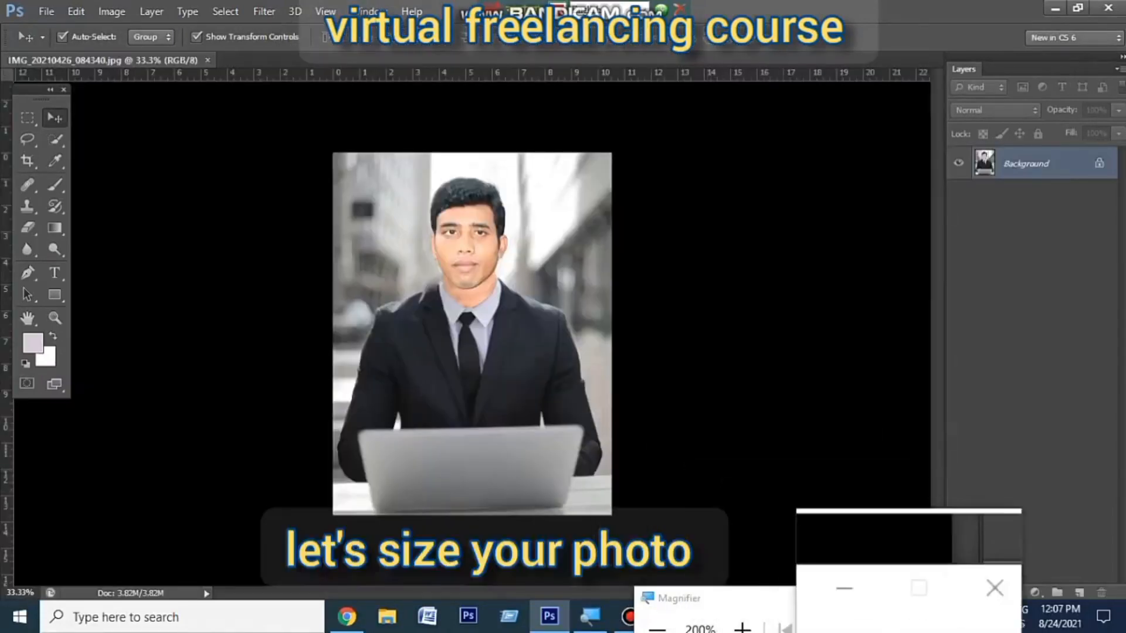
{"action": "left_click", "coordinate": [951, 597]}
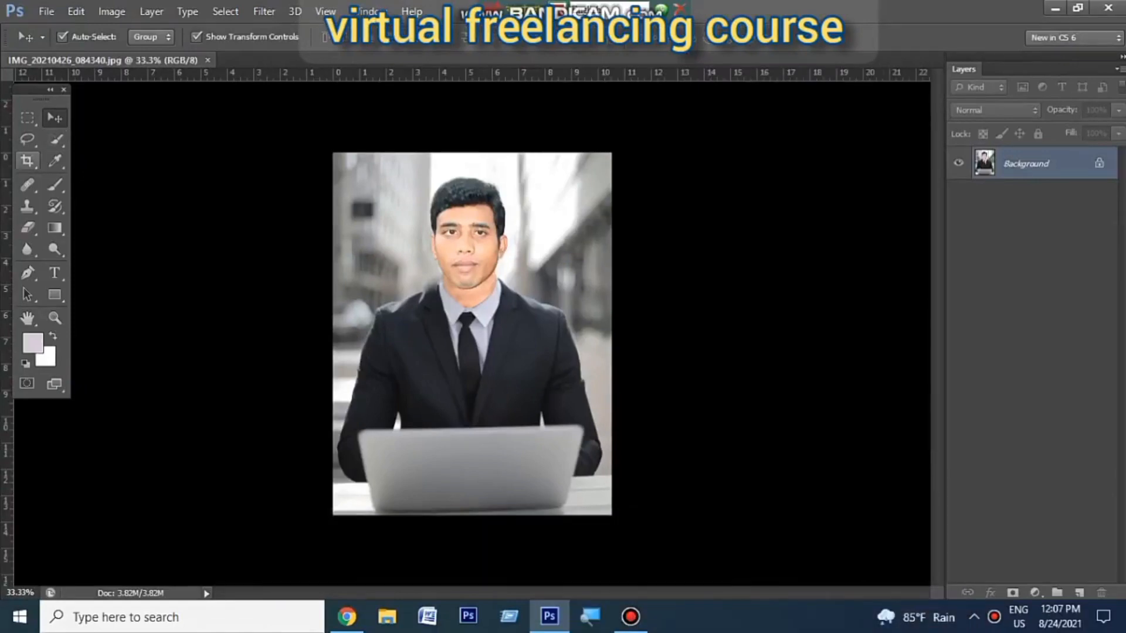
Activate the Crop tool and set the crop width to 40 mm.
{"action": "left_click", "coordinate": [27, 160]}
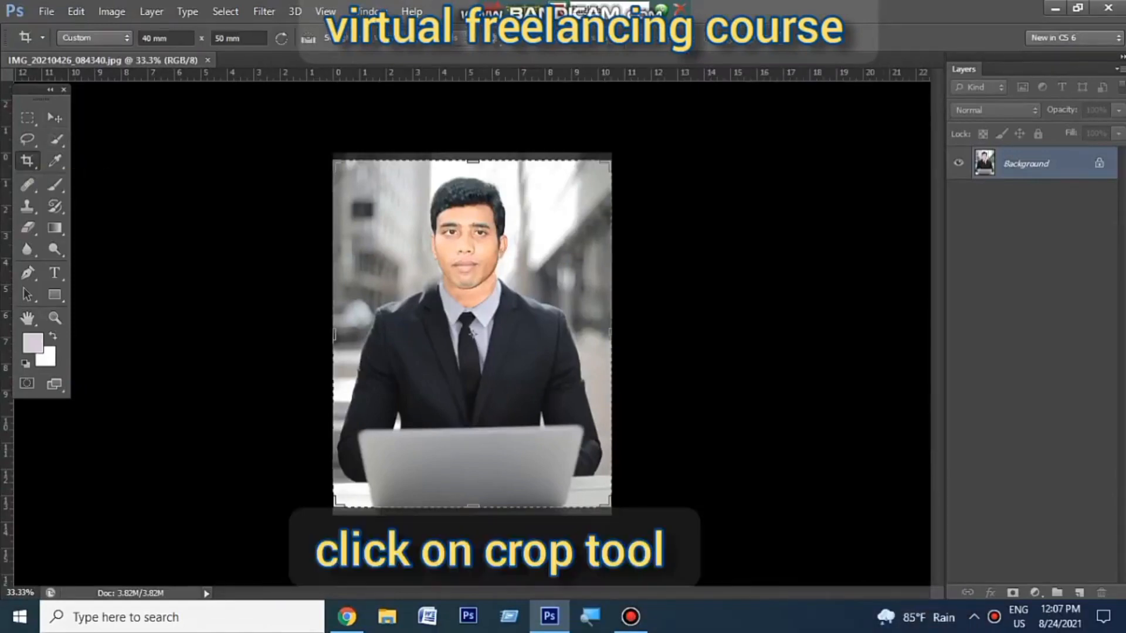
{"action": "key", "text": "super+plus"}
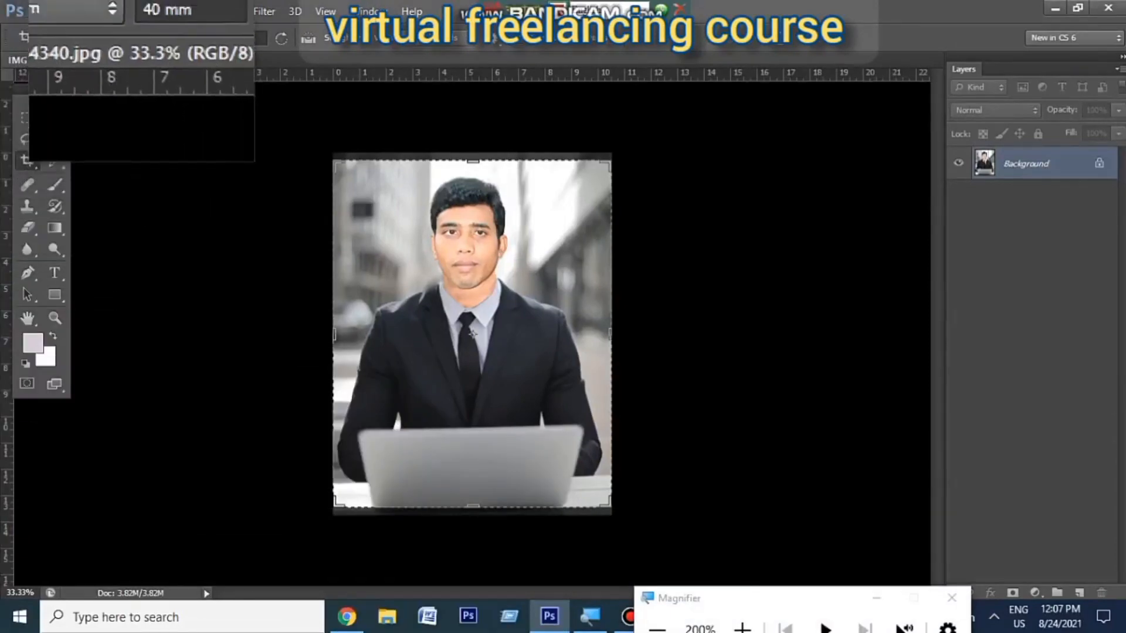
{"action": "left_click_drag", "start_coordinate": [171, 38], "coordinate": [136, 38]}
{"action": "key", "text": "BackSpace"}
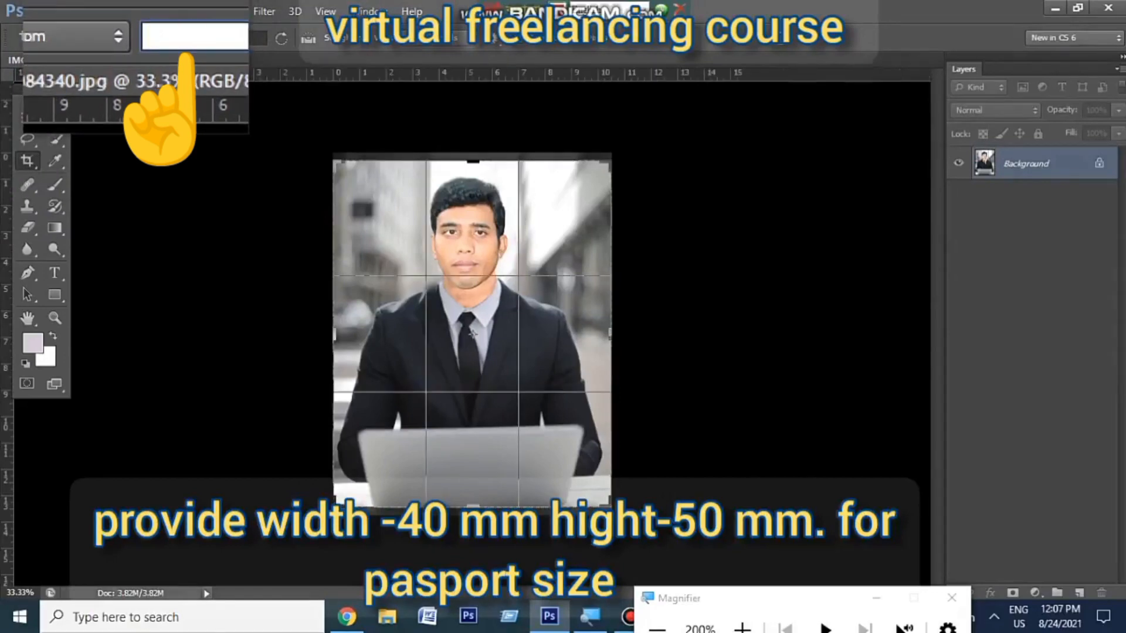
{"action": "type", "text": "40"}
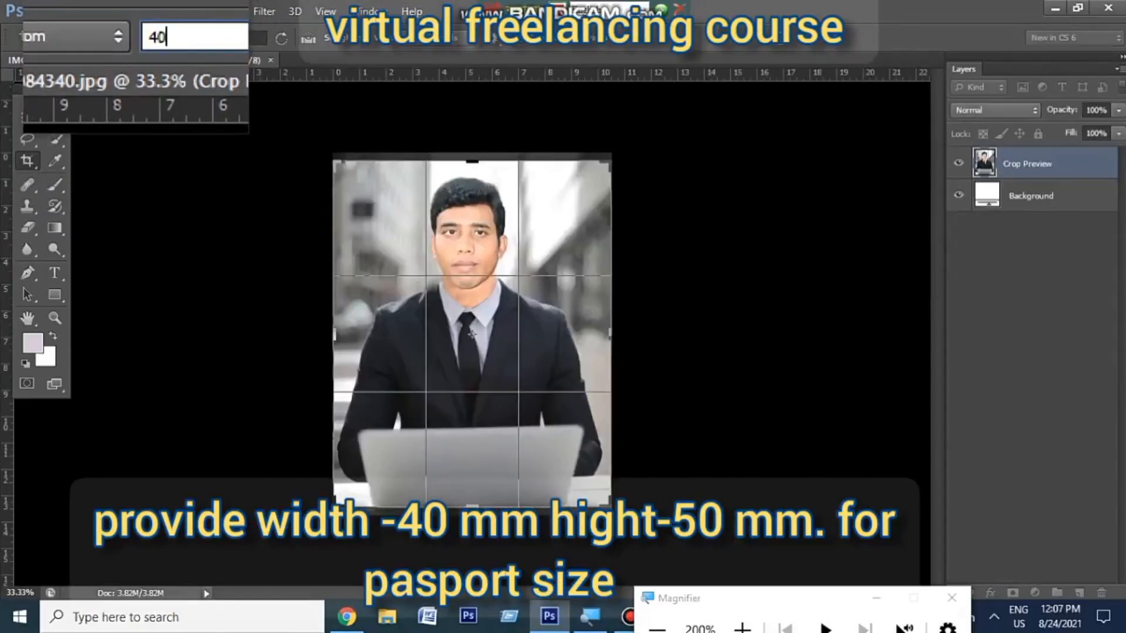
{"action": "type", "text": "MM"}
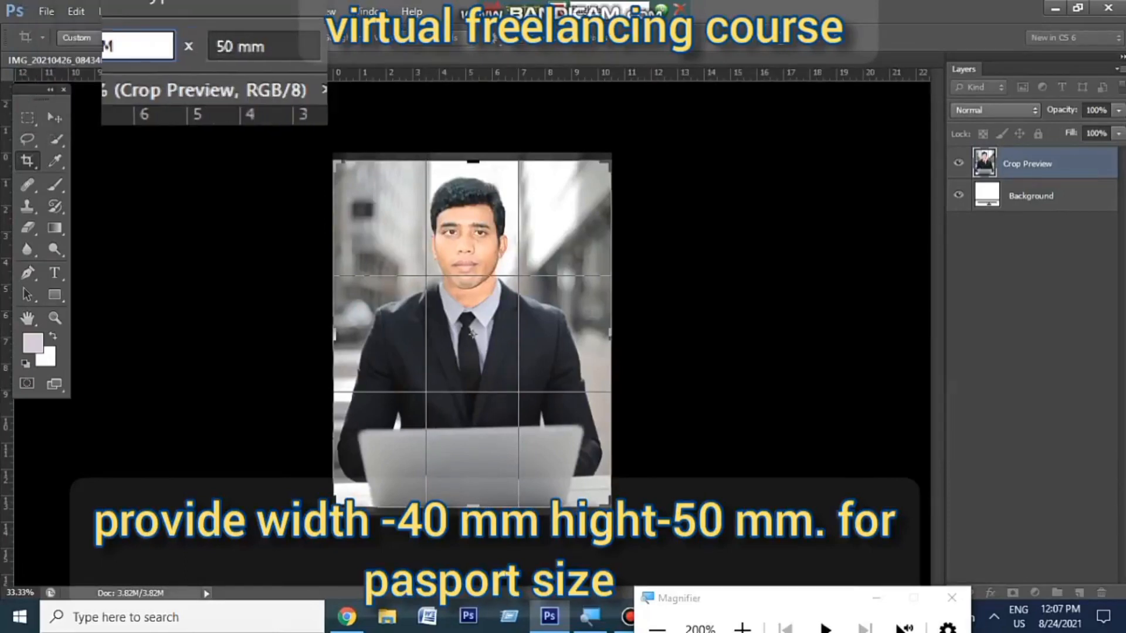
Set the crop height to 50 mm for a passport-size photo.
{"action": "left_click", "coordinate": [246, 39]}
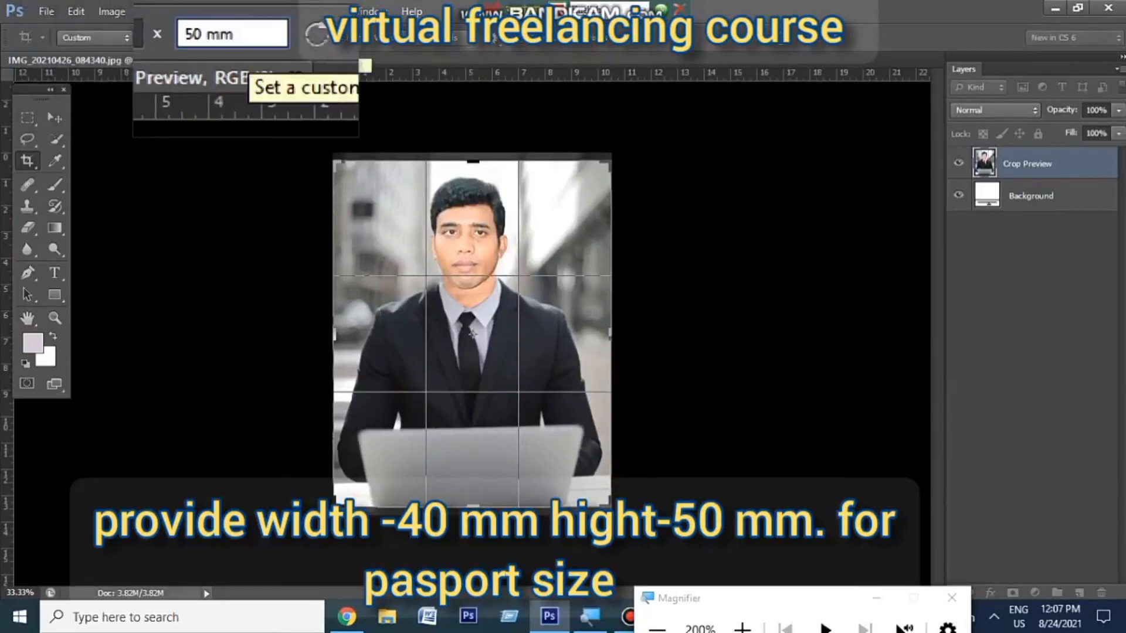
{"action": "left_click", "coordinate": [249, 38]}
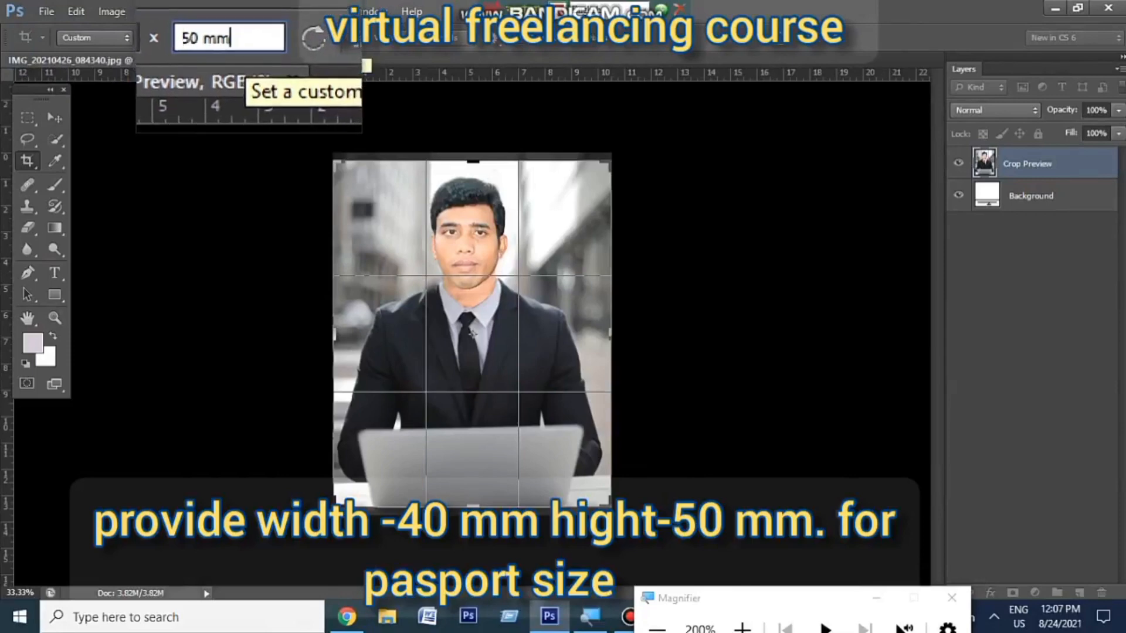
{"action": "key", "text": "BackSpace"}
{"action": "key", "text": "BackSpace"}
{"action": "key", "text": "BackSpace"}
{"action": "key", "text": "BackSpace"}
{"action": "key", "text": "BackSpace"}
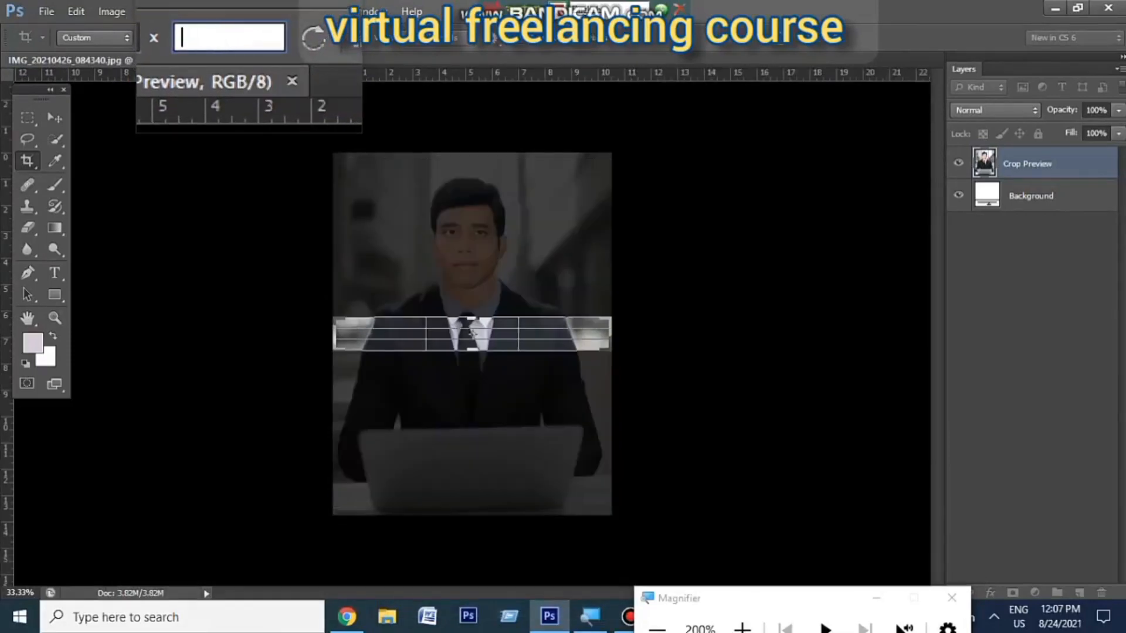
{"action": "type", "text": "50MM"}
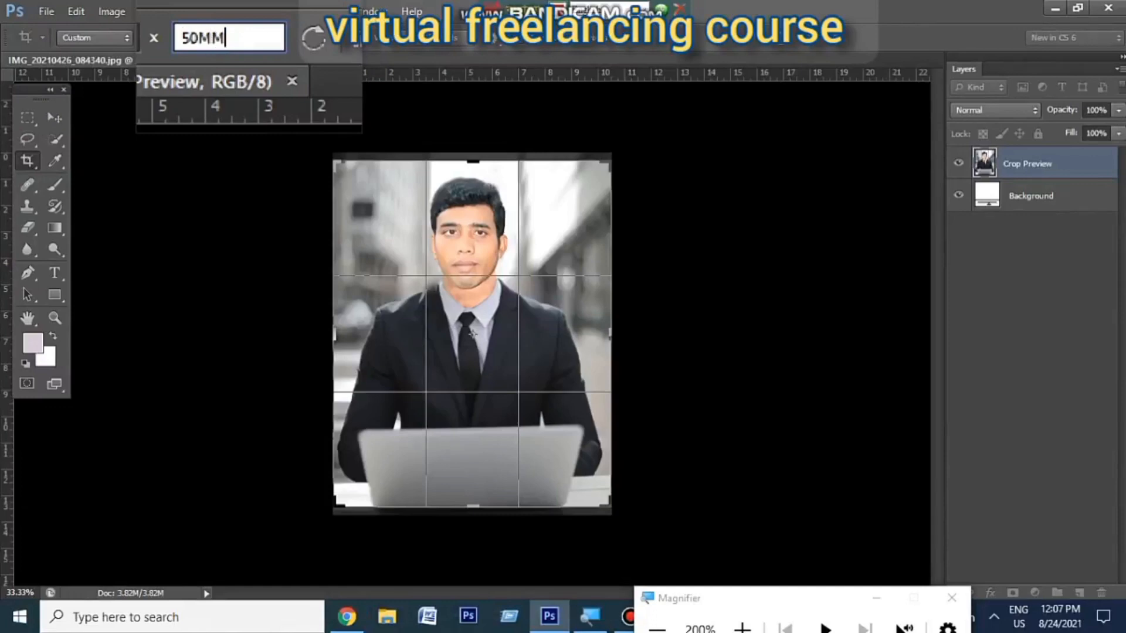
{"action": "key", "text": "Return"}
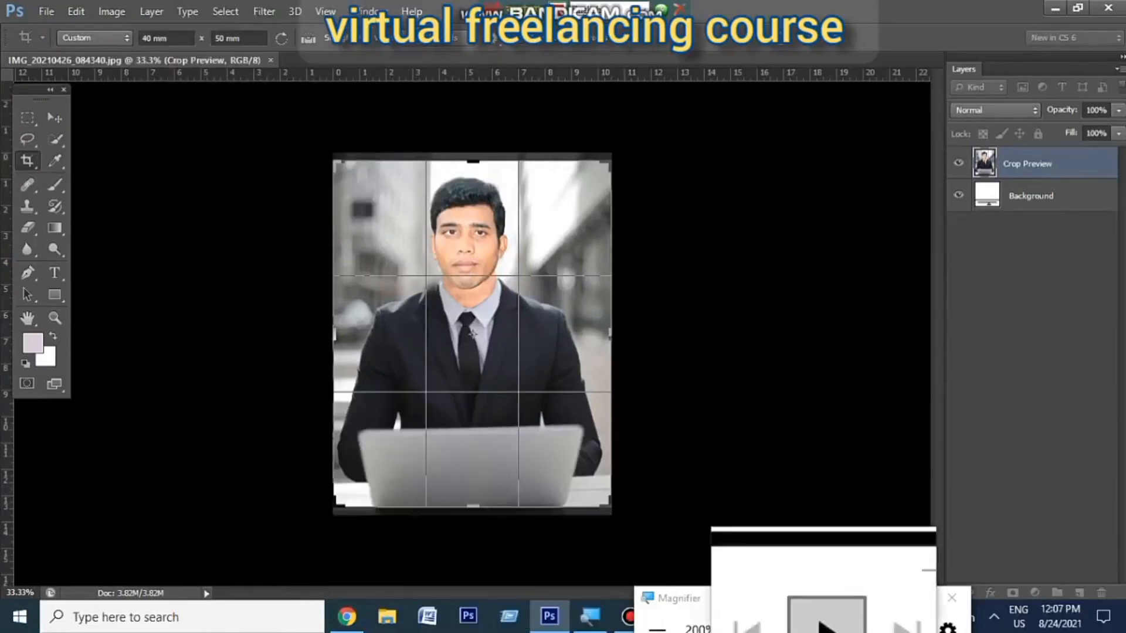
{"action": "left_click", "coordinate": [950, 599]}
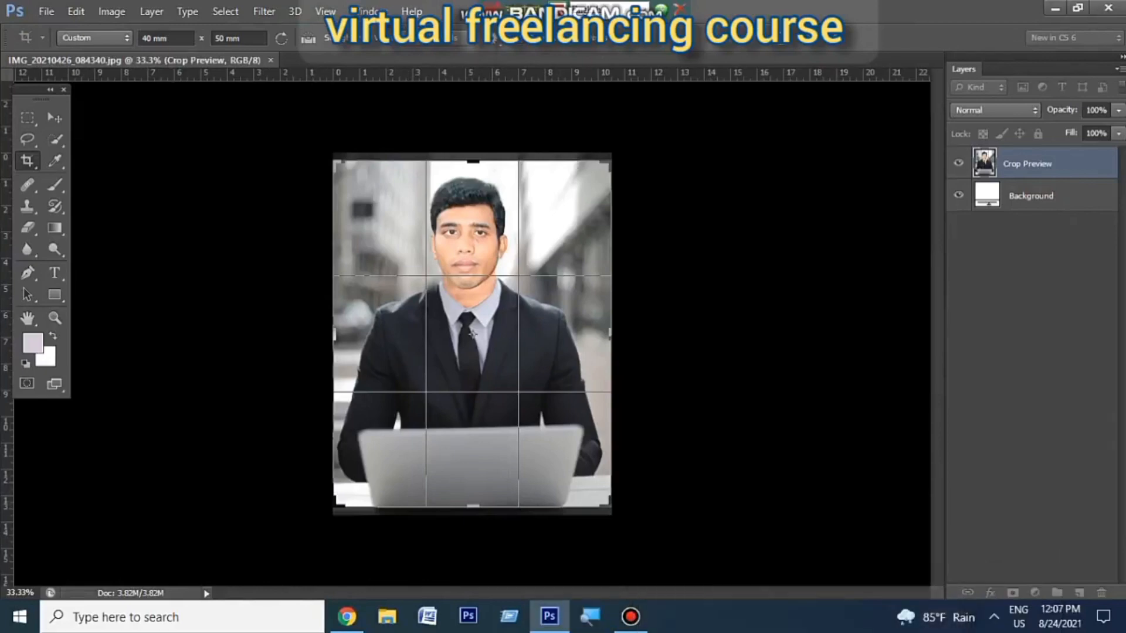
Fit the portrait-oriented 40 × 50 mm crop frame around the man's head and chest, excluding the laptop, and apply the crop.
{"action": "key", "text": "x"}
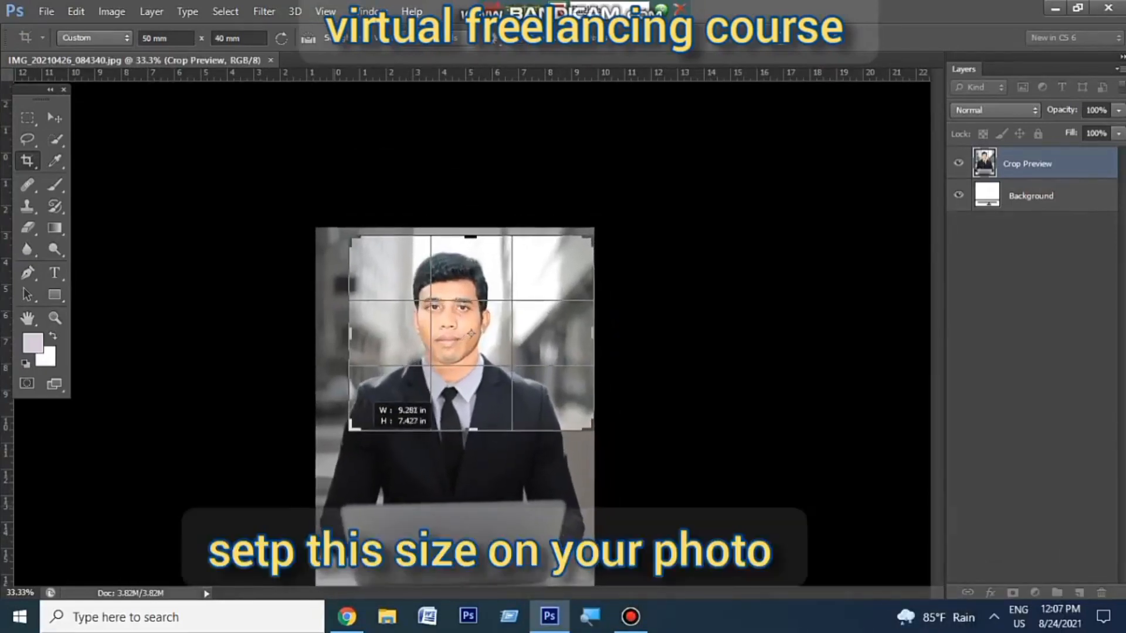
{"action": "left_click_drag", "start_coordinate": [350, 437], "coordinate": [359, 448]}
{"action": "left_click_drag", "start_coordinate": [407, 409], "coordinate": [415, 417]}
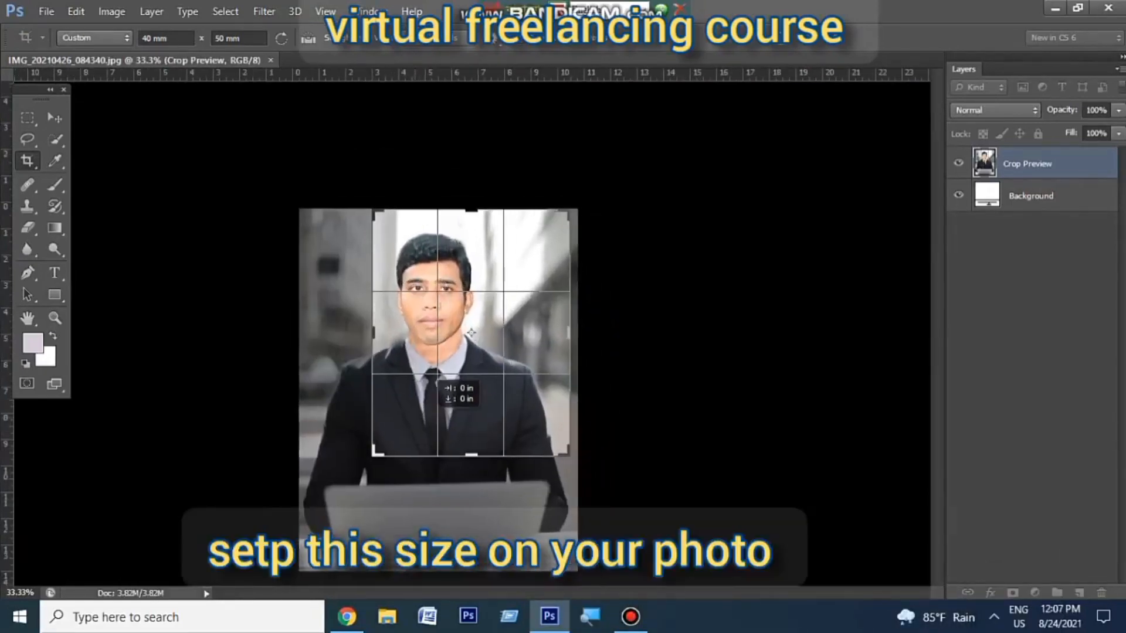
{"action": "left_click_drag", "start_coordinate": [439, 381], "coordinate": [468, 389]}
{"action": "left_click_drag", "start_coordinate": [471, 333], "coordinate": [472, 334]}
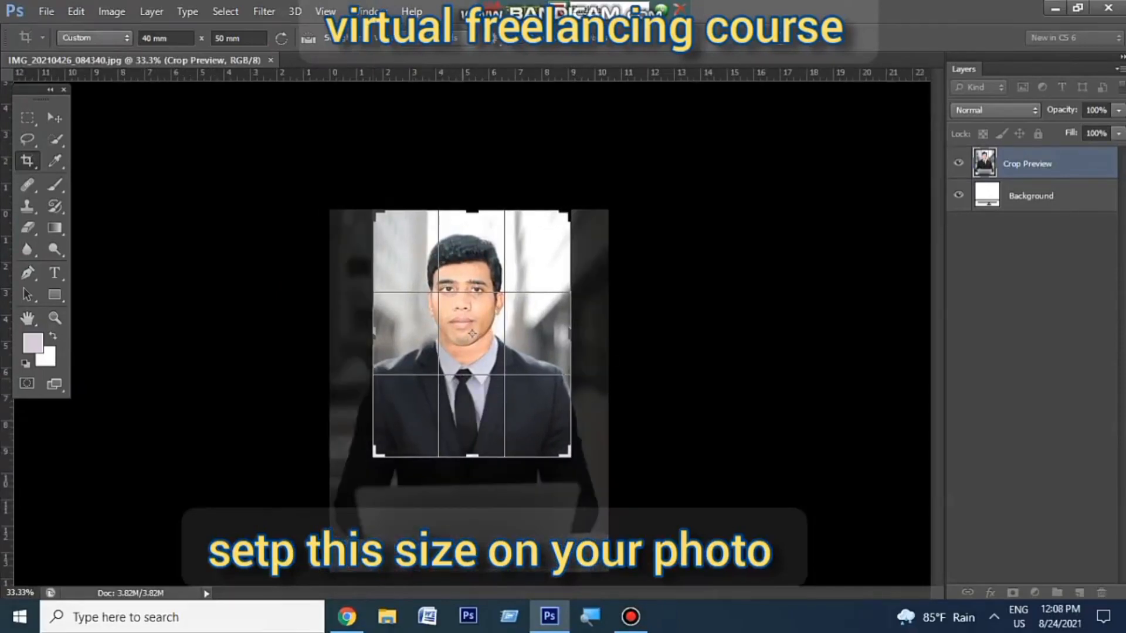
{"action": "left_click_drag", "start_coordinate": [472, 334], "coordinate": [472, 334]}
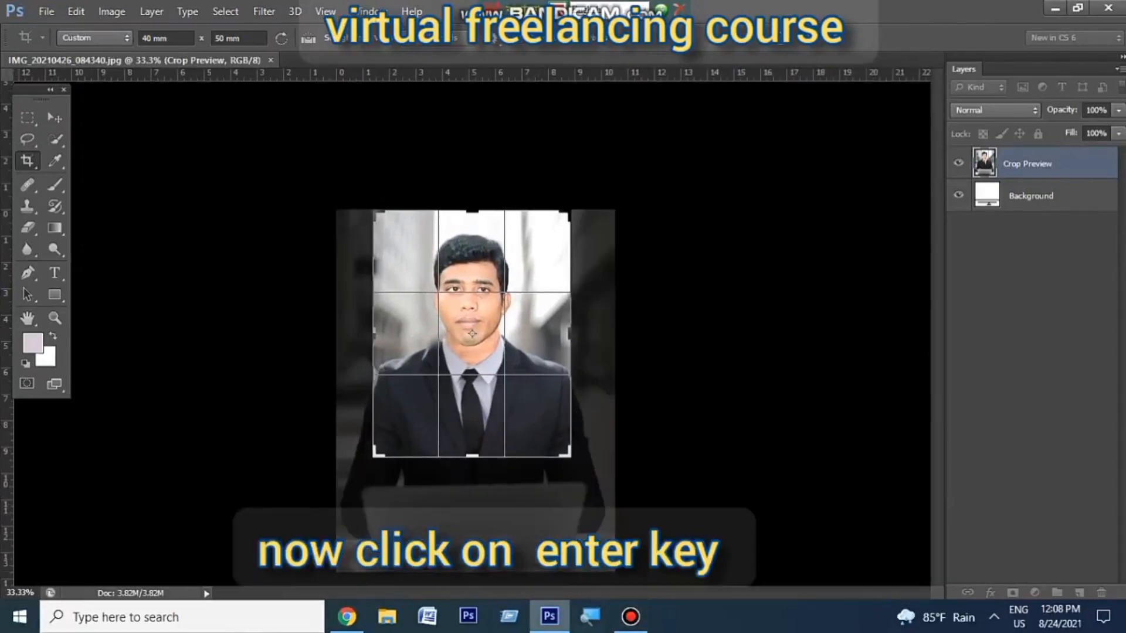
{"action": "left_click", "coordinate": [590, 617]}
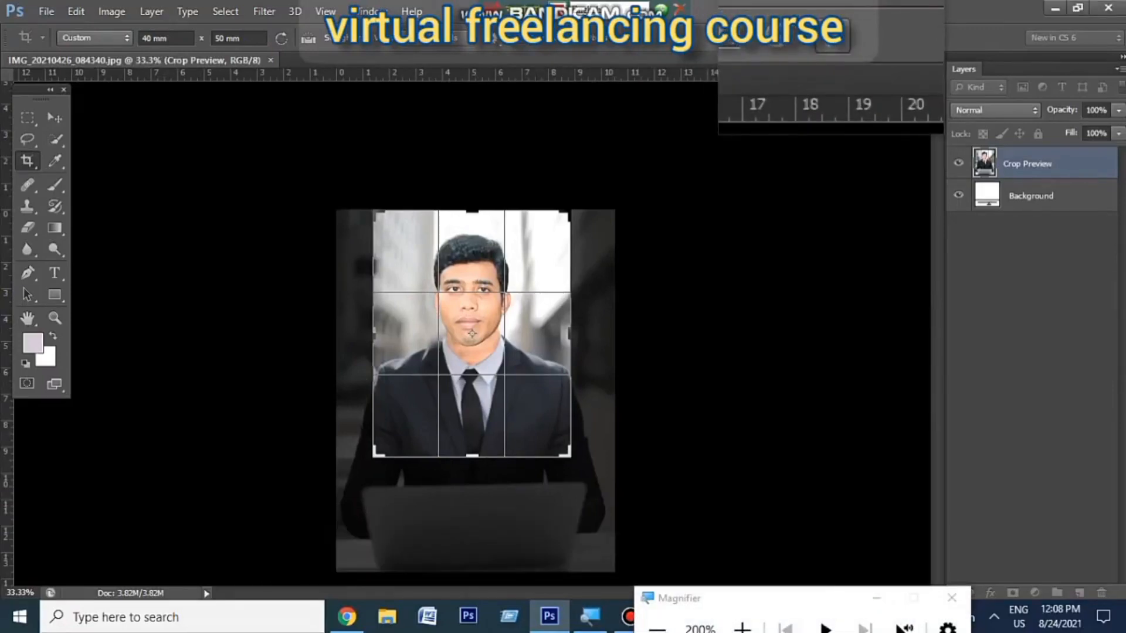
{"action": "key", "text": "Return"}
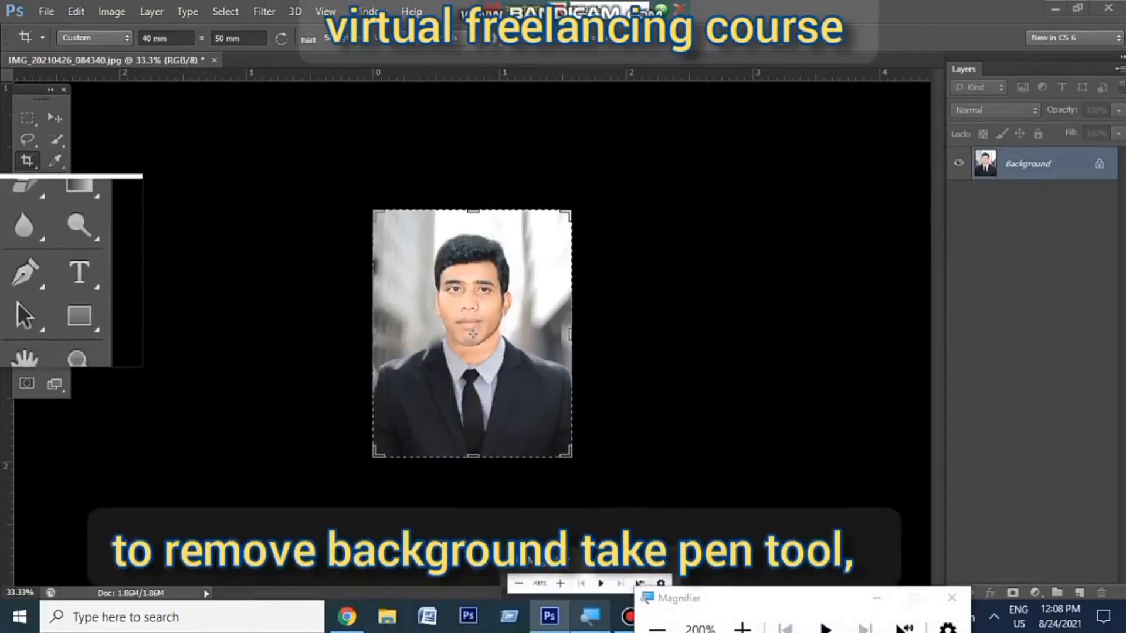
Start a Pen tool path at the photo's left edge and trace the suit's shoulder up toward the collar.
{"action": "left_click", "coordinate": [26, 273]}
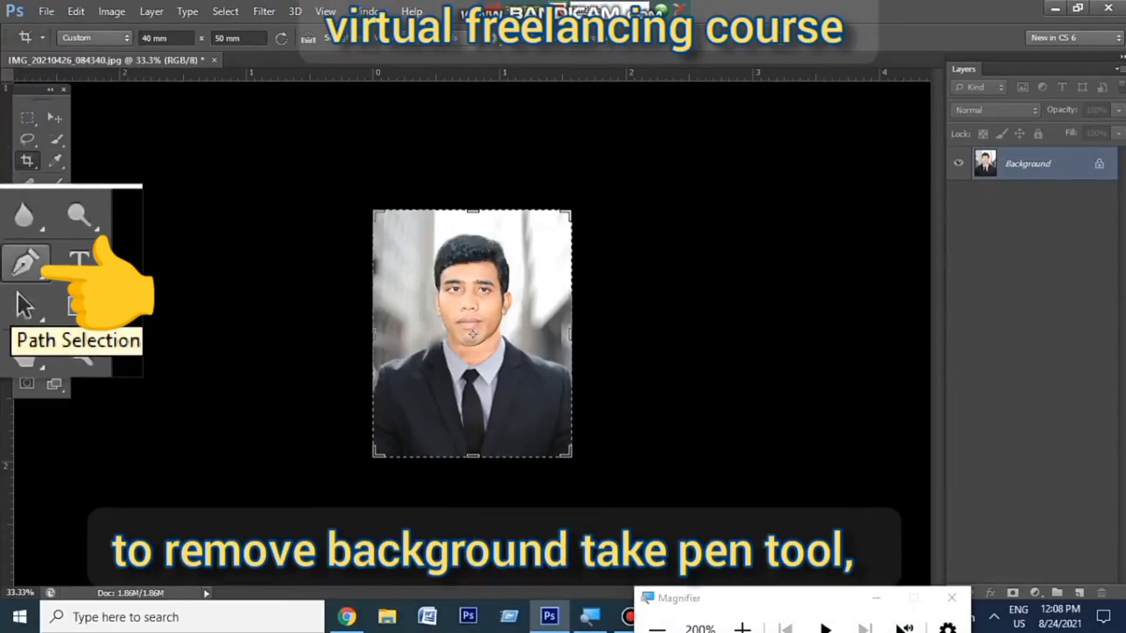
{"action": "left_click", "coordinate": [27, 272]}
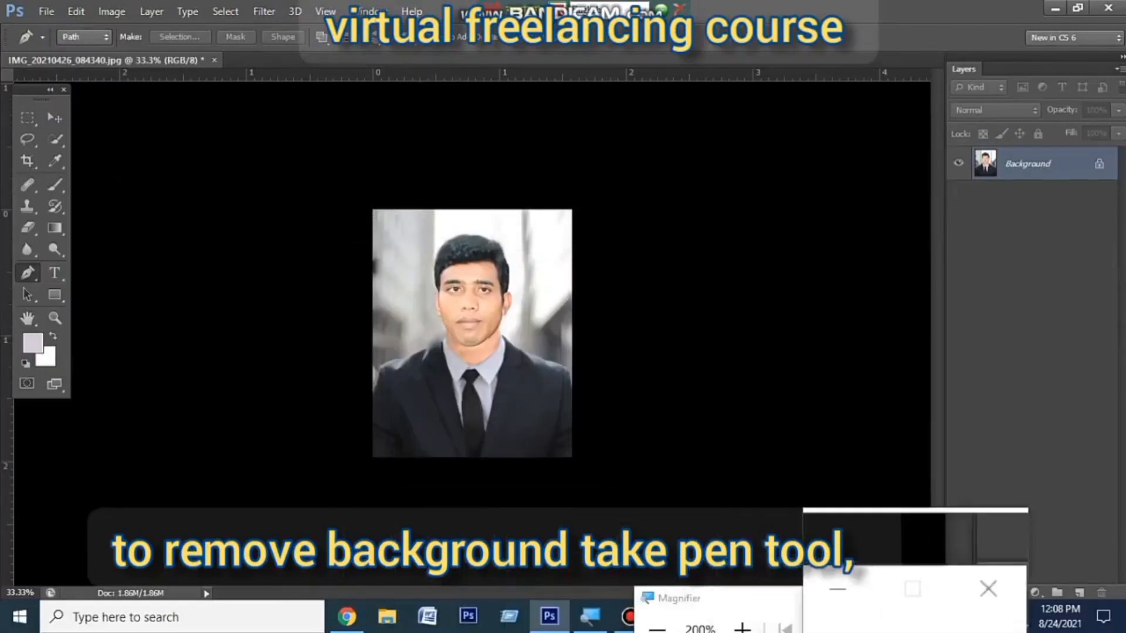
{"action": "left_click", "coordinate": [932, 597]}
{"action": "key", "text": "ctrl+plus"}
{"action": "key", "text": "ctrl+plus"}
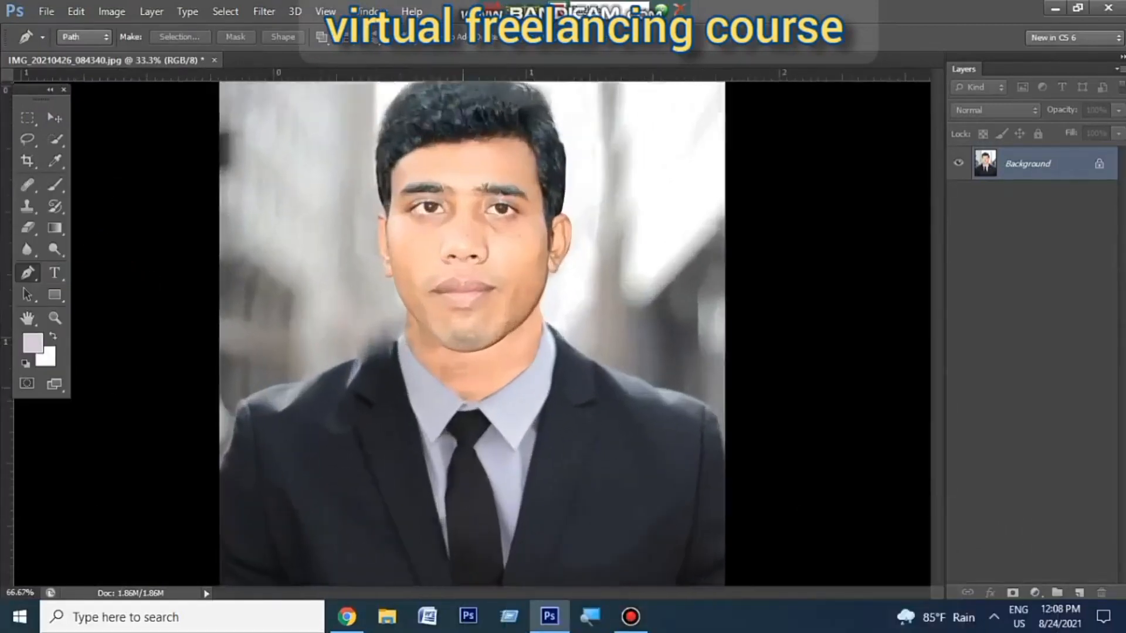
{"action": "key", "text": "ctrl+plus"}
{"action": "key", "text": "ctrl+plus"}
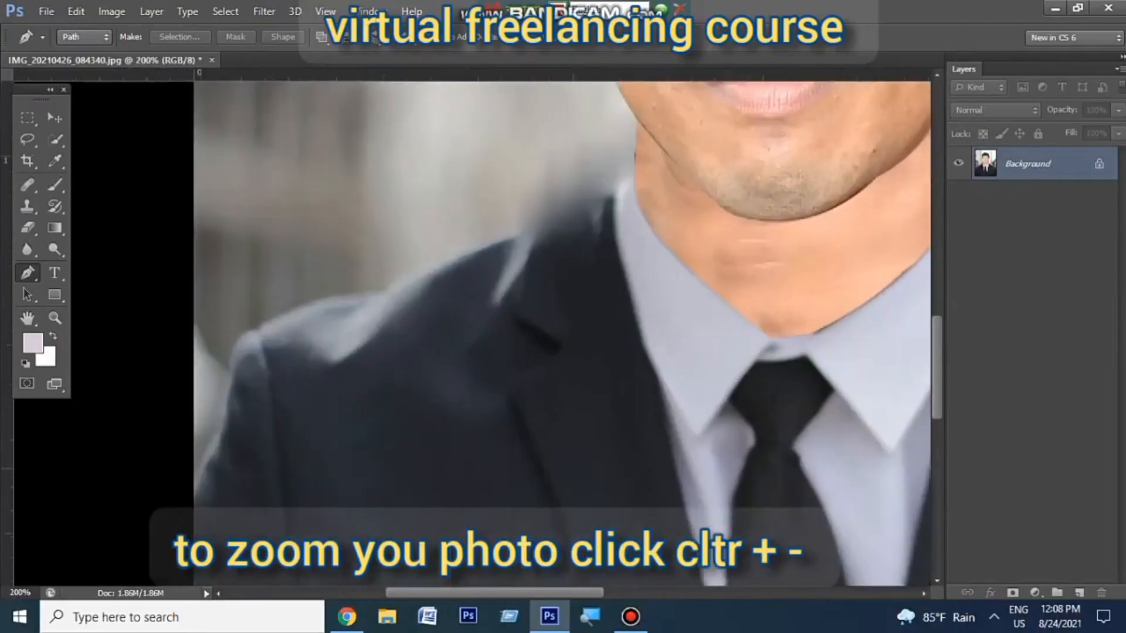
{"action": "left_click", "coordinate": [192, 475]}
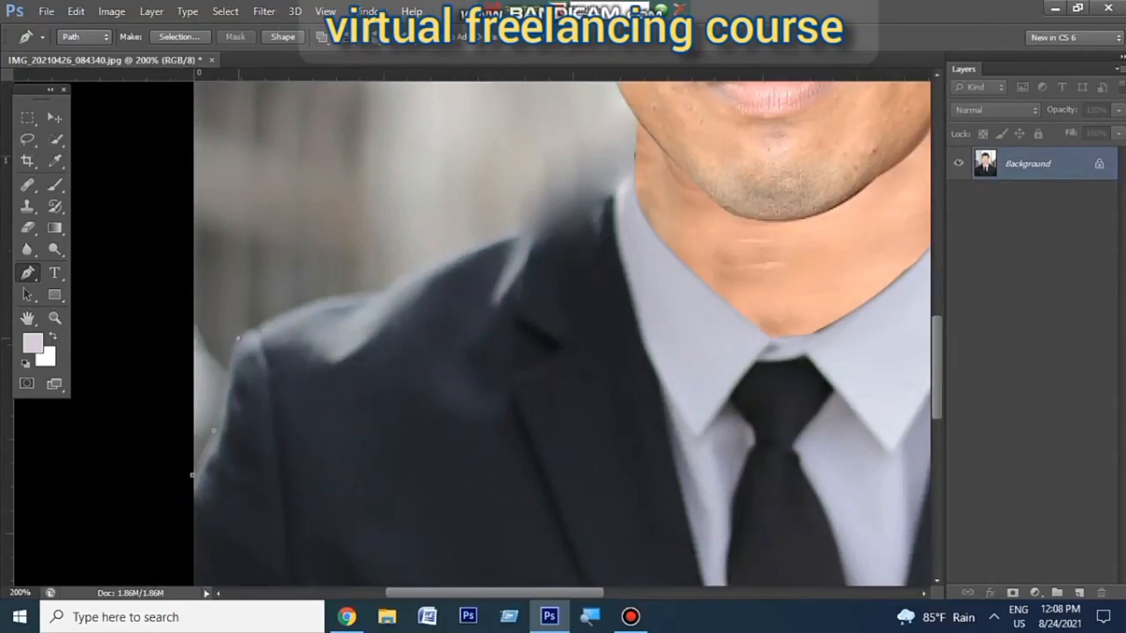
{"action": "left_click_drag", "start_coordinate": [439, 310], "coordinate": [443, 312]}
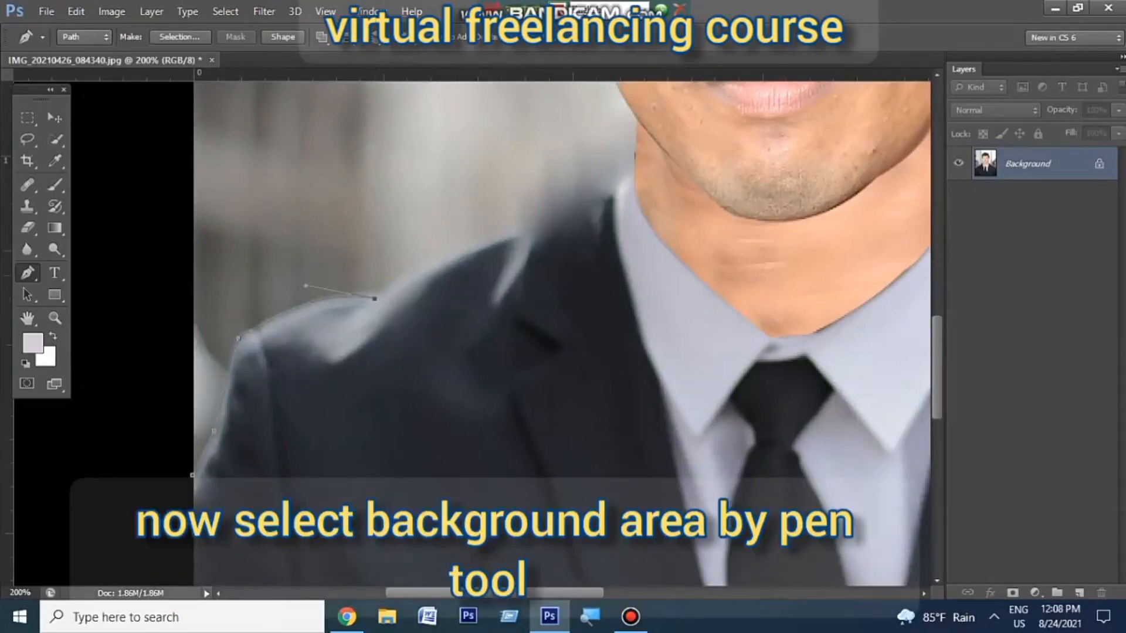
{"action": "left_click", "coordinate": [520, 238]}
{"action": "left_click_drag", "start_coordinate": [520, 238], "coordinate": [336, 334]}
Continue the path up the neck and jaw and around the ear on the photo's left side to the hairline.
{"action": "scroll", "coordinate": [478, 333], "scroll_direction": "up", "scroll_amount": 6}
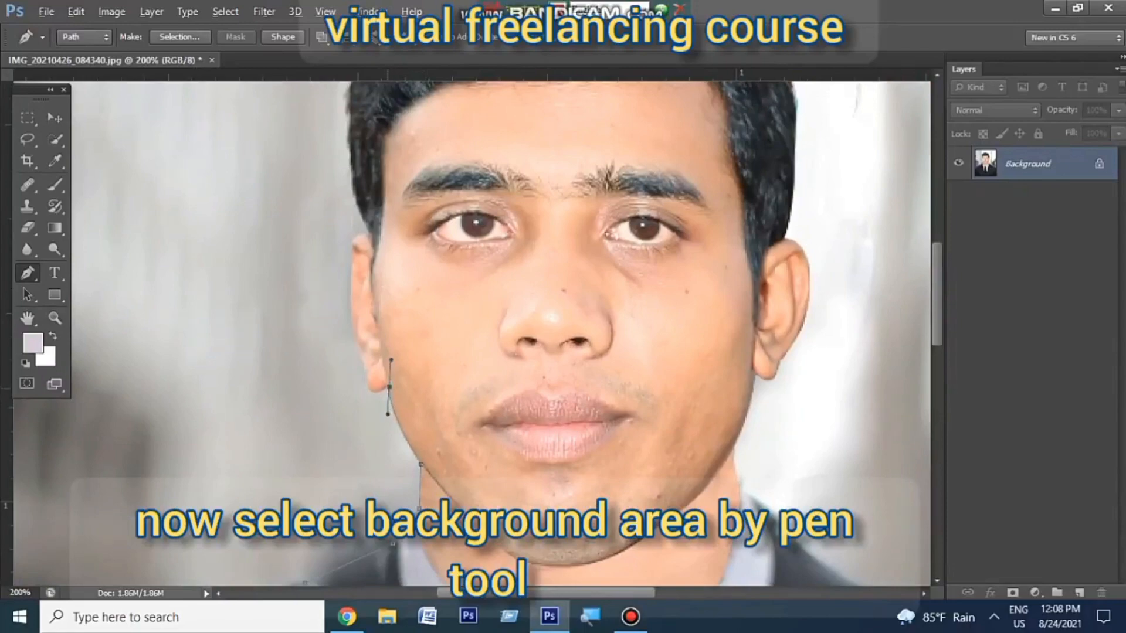
{"action": "scroll", "coordinate": [472, 333], "scroll_direction": "up", "scroll_amount": 3}
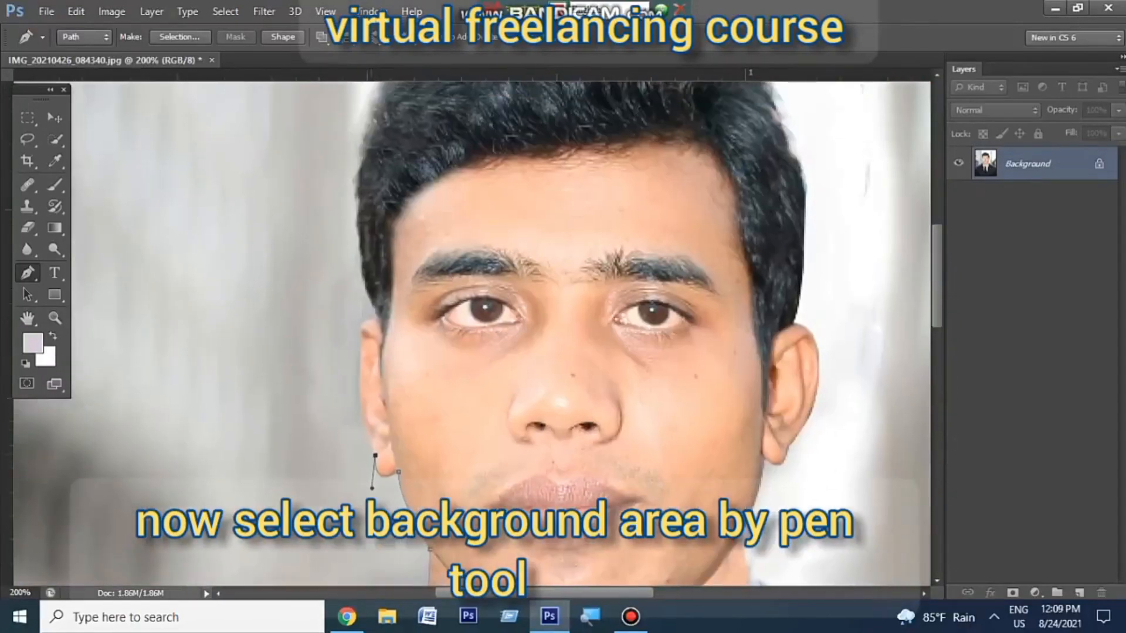
{"action": "scroll", "coordinate": [372, 442], "scroll_direction": "up", "scroll_amount": 2}
{"action": "left_click_drag", "start_coordinate": [355, 288], "coordinate": [357, 241]}
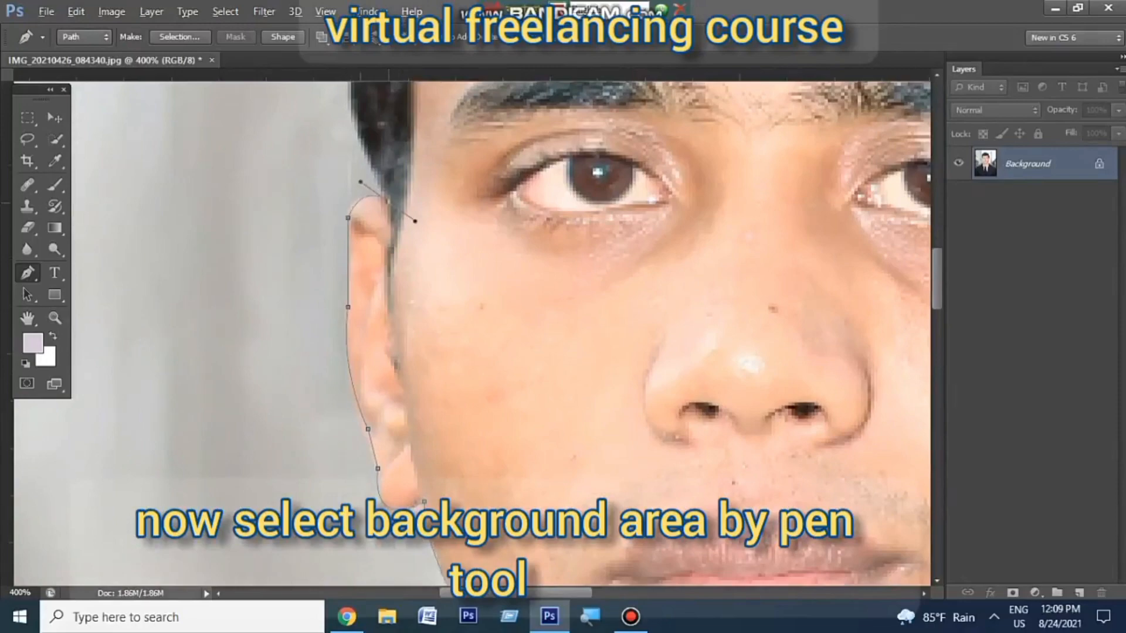
{"action": "scroll", "coordinate": [472, 333], "scroll_direction": "up", "scroll_amount": 3}
{"action": "scroll", "coordinate": [367, 218], "scroll_direction": "down", "scroll_amount": 1}
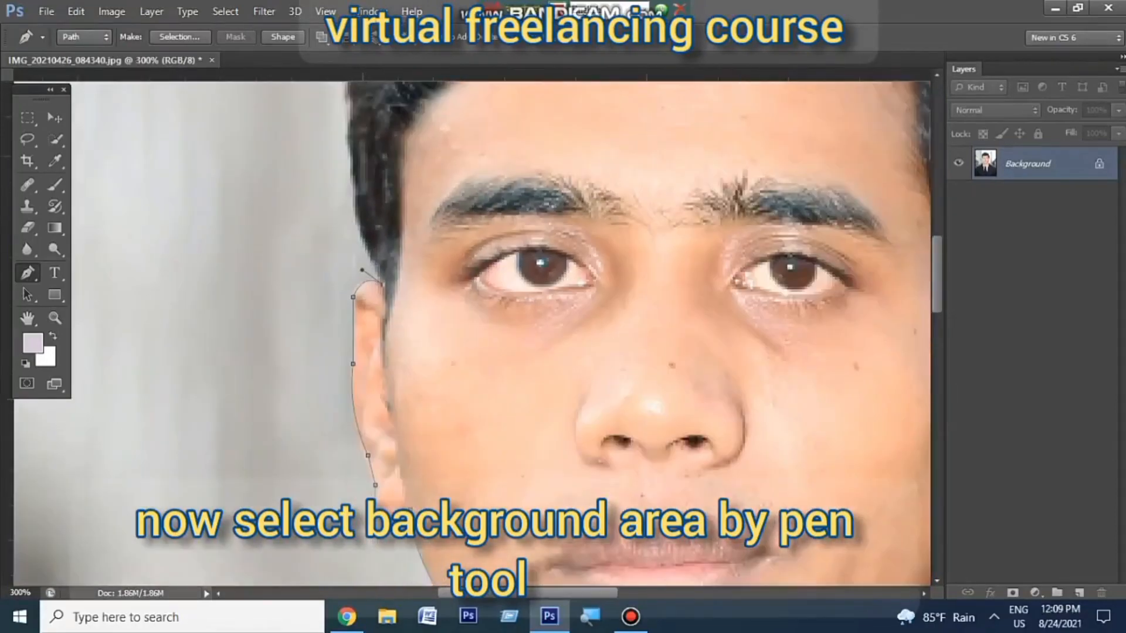
Trace the path along the outline of the hair, over the top of the head and down its other side.
{"action": "left_click_drag", "start_coordinate": [353, 156], "coordinate": [362, 106]}
{"action": "scroll", "coordinate": [326, 484], "scroll_direction": "up", "scroll_amount": 10}
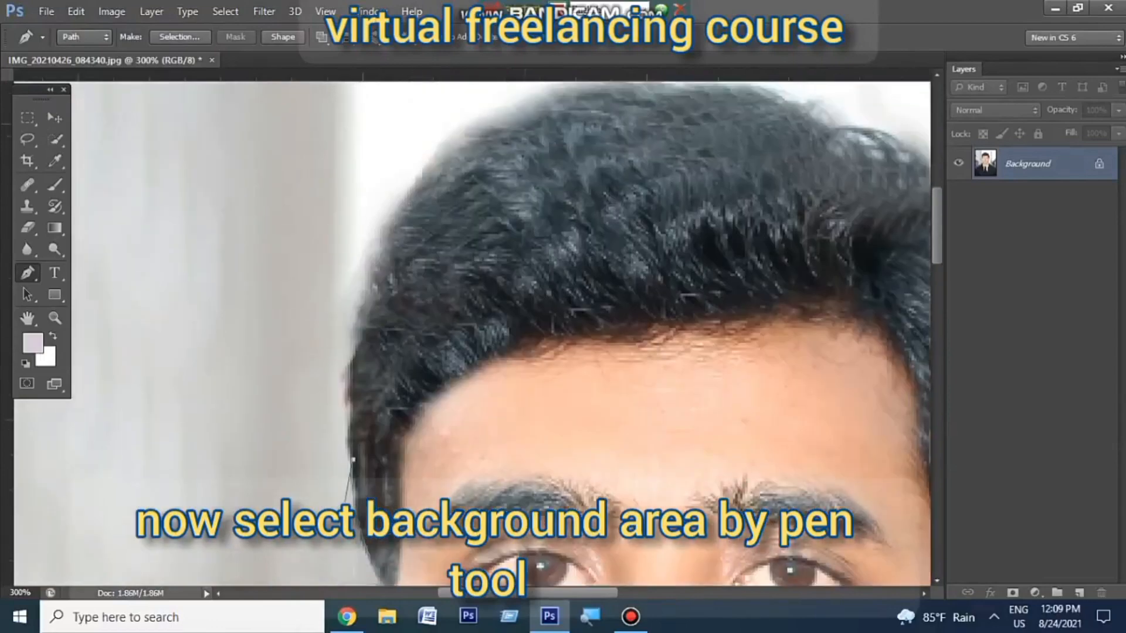
{"action": "left_click_drag", "start_coordinate": [499, 299], "coordinate": [662, 237]}
{"action": "scroll", "coordinate": [661, 237], "scroll_direction": "down", "scroll_amount": 4}
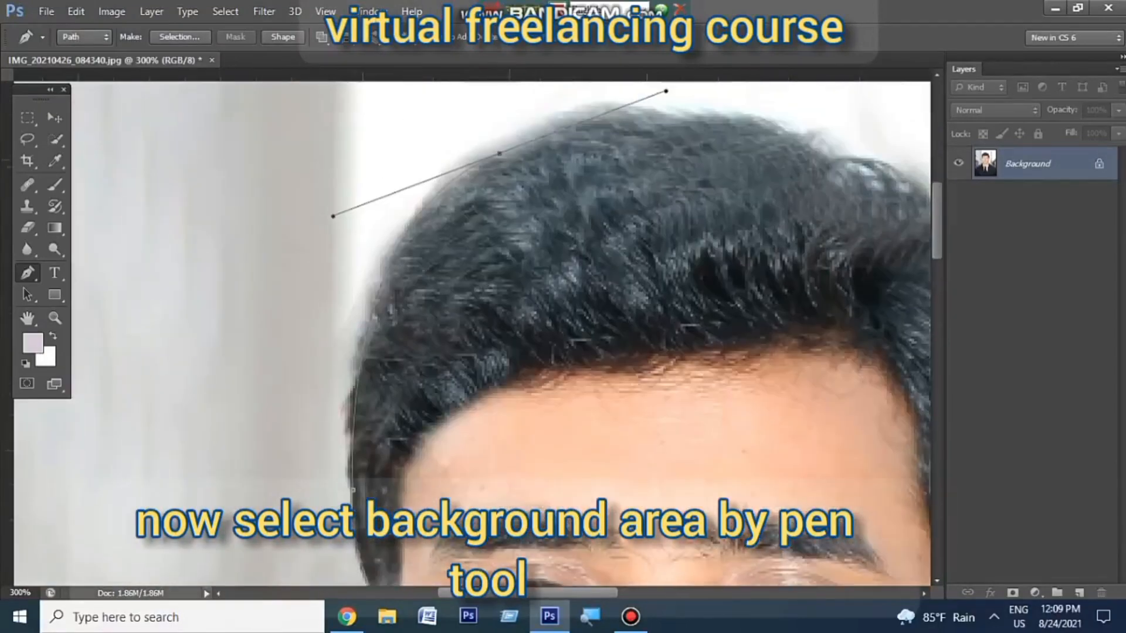
{"action": "left_click_drag", "start_coordinate": [595, 199], "coordinate": [300, 253]}
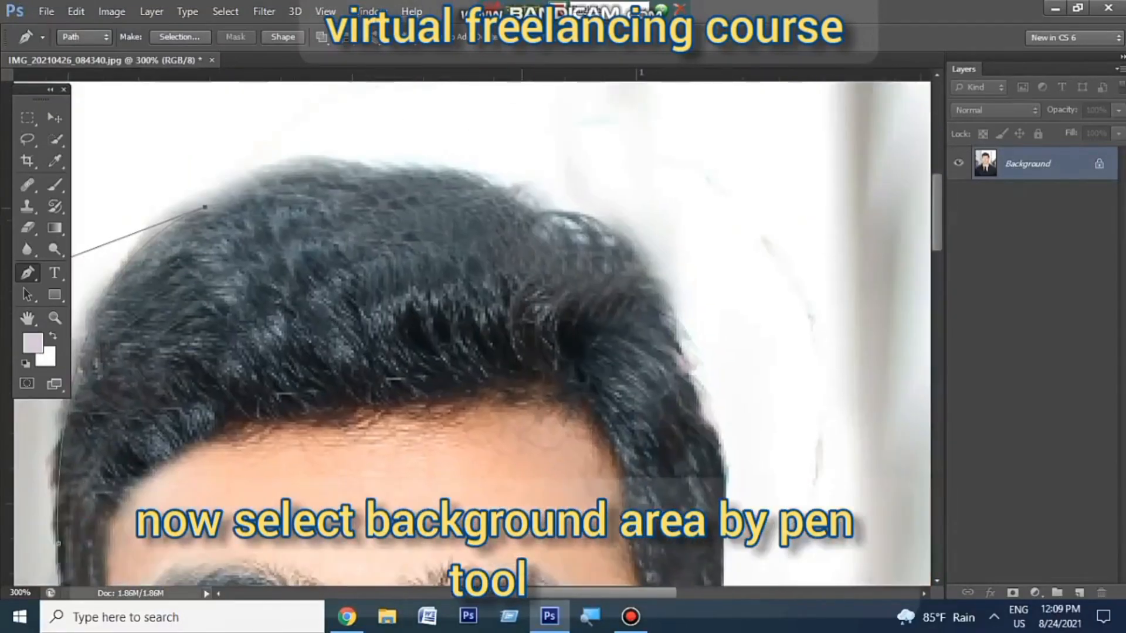
{"action": "left_click_drag", "start_coordinate": [524, 207], "coordinate": [714, 290]}
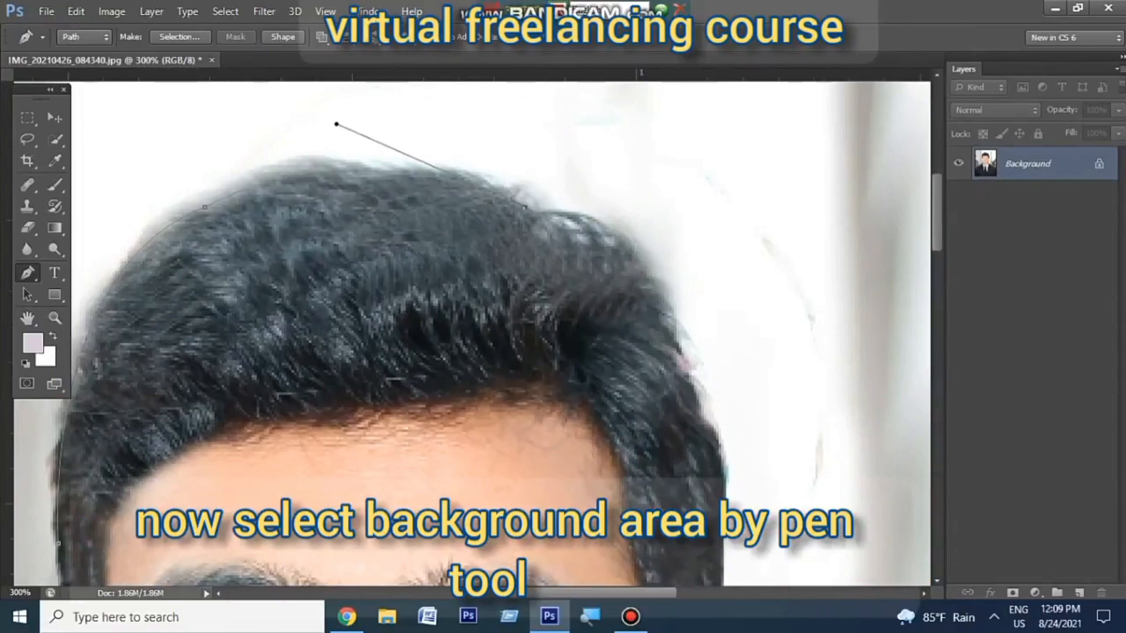
{"action": "scroll", "coordinate": [714, 290], "scroll_direction": "down", "scroll_amount": 1}
{"action": "left_click_drag", "start_coordinate": [669, 256], "coordinate": [687, 397]}
Trace the path around the ear on the photo's right side and down the jawline to the neck.
{"action": "scroll", "coordinate": [713, 363], "scroll_direction": "down", "scroll_amount": 6}
{"action": "scroll", "coordinate": [687, 405], "scroll_direction": "down", "scroll_amount": 2}
{"action": "left_click_drag", "start_coordinate": [741, 367], "coordinate": [721, 467]}
{"action": "scroll", "coordinate": [721, 468], "scroll_direction": "down", "scroll_amount": 2}
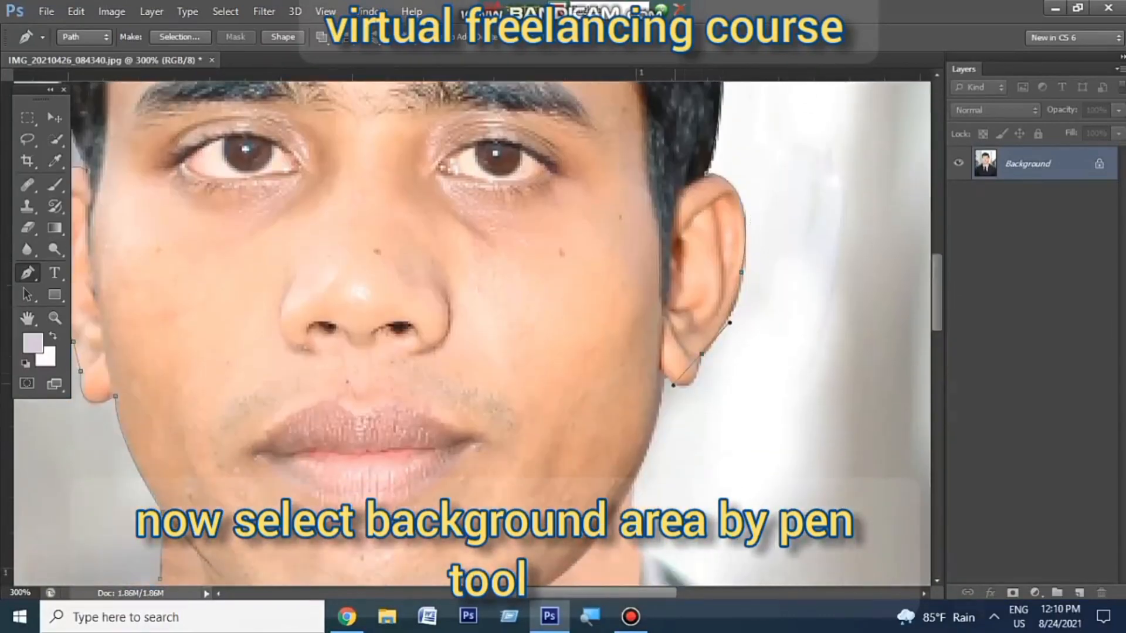
{"action": "scroll", "coordinate": [703, 329], "scroll_direction": "down", "scroll_amount": 2}
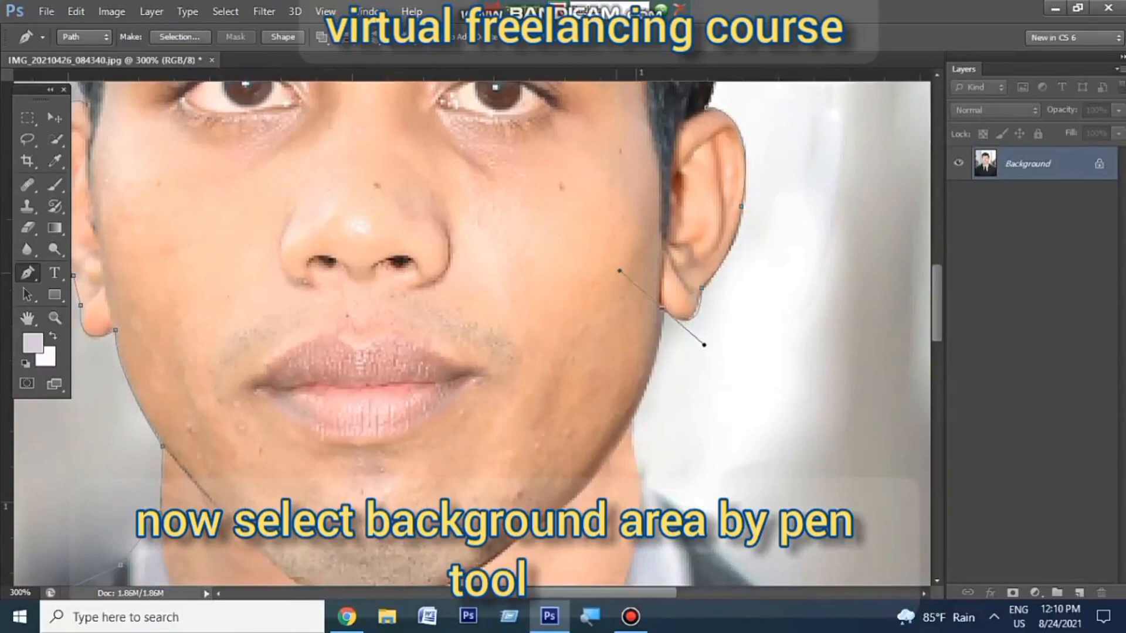
{"action": "scroll", "coordinate": [699, 329], "scroll_direction": "down", "scroll_amount": 2}
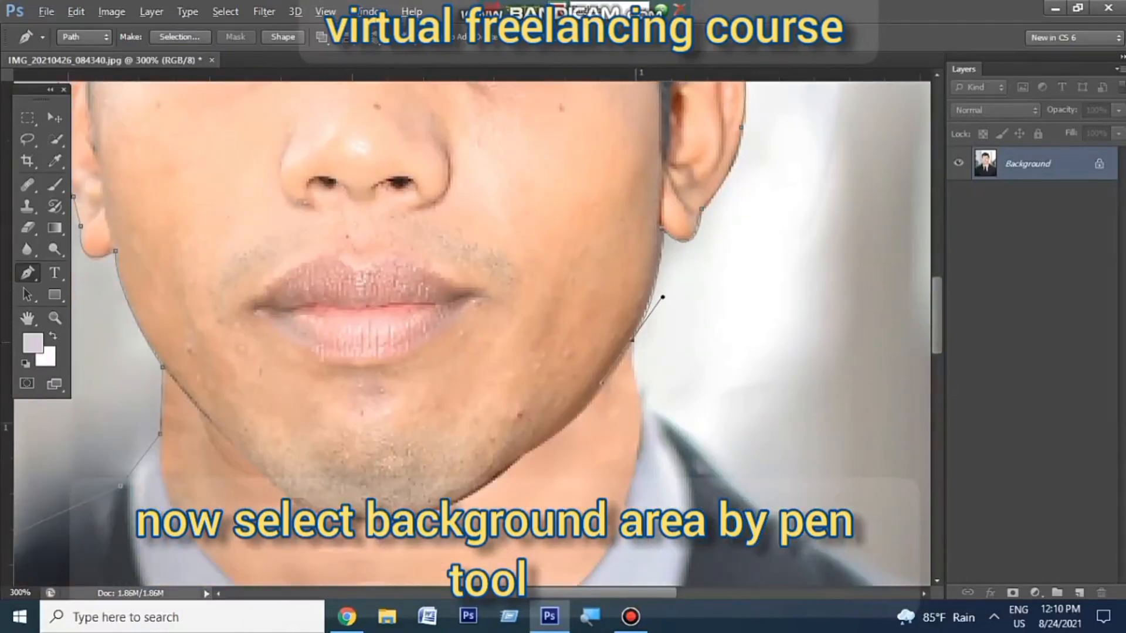
Continue the path down the neck and collar and along the suit's shoulder toward the photo's right edge.
{"action": "left_click", "coordinate": [632, 340], "text": "alt"}
{"action": "scroll", "coordinate": [633, 343], "scroll_direction": "down", "scroll_amount": 2}
{"action": "left_click", "coordinate": [638, 347]}
{"action": "scroll", "coordinate": [638, 347], "scroll_direction": "down", "scroll_amount": 2}
{"action": "left_click", "coordinate": [668, 304]}
{"action": "scroll", "coordinate": [668, 303], "scroll_direction": "right", "scroll_amount": 8}
{"action": "scroll", "coordinate": [668, 304], "scroll_direction": "down", "scroll_amount": 5}
{"action": "left_click", "coordinate": [479, 238]}
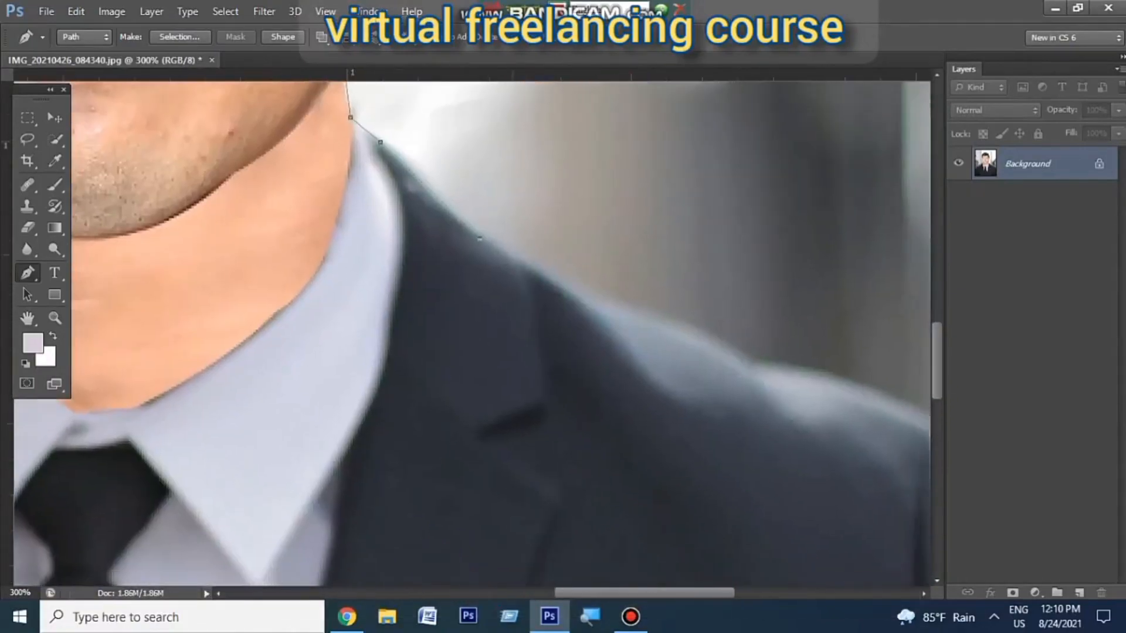
{"action": "left_click", "coordinate": [635, 314]}
{"action": "left_click_drag", "start_coordinate": [635, 314], "coordinate": [334, 150]}
{"action": "left_click", "coordinate": [454, 207]}
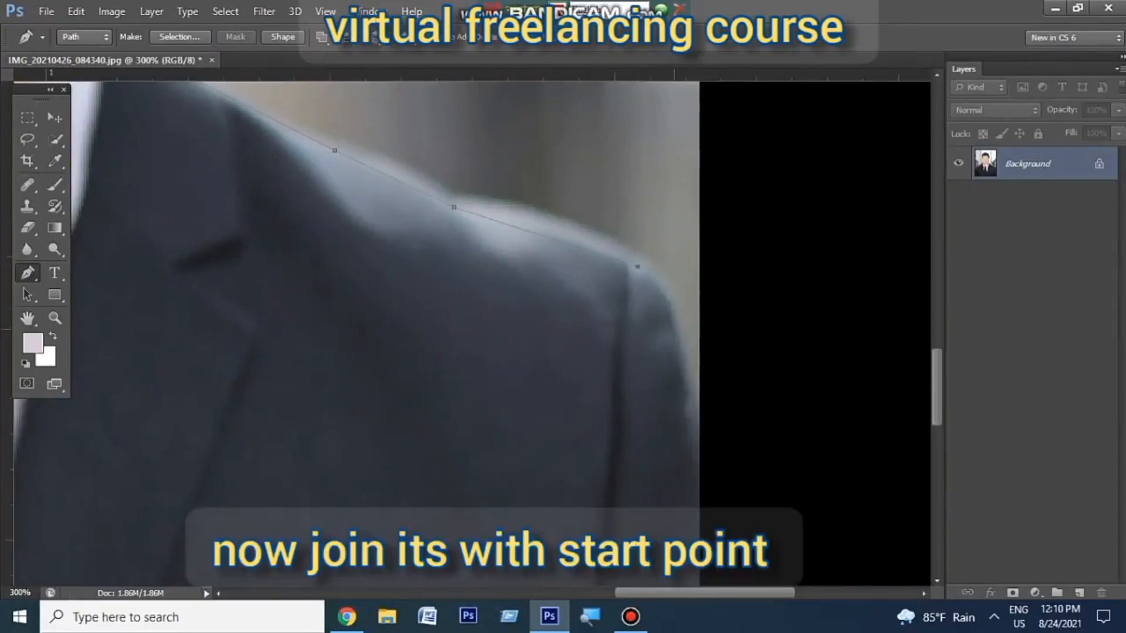
Route the path outside the canvas around the background, close it at the starting anchor, and convert it to a selection.
{"action": "key", "text": "ctrl+minus"}
{"action": "key", "text": "ctrl+minus"}
{"action": "key", "text": "ctrl+minus"}
{"action": "key", "text": "ctrl+minus"}
{"action": "key", "text": "ctrl+minus"}
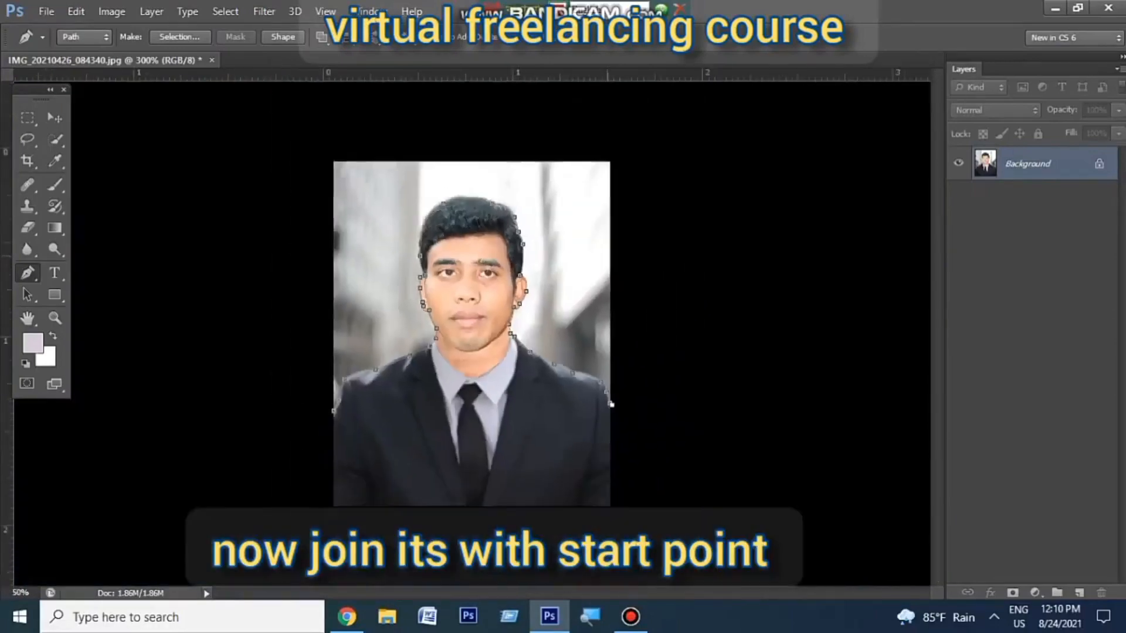
{"action": "left_click", "coordinate": [662, 300]}
{"action": "left_click", "coordinate": [649, 146]}
{"action": "left_click_drag", "start_coordinate": [486, 154], "coordinate": [480, 156]}
{"action": "left_click_drag", "start_coordinate": [340, 173], "coordinate": [337, 178]}
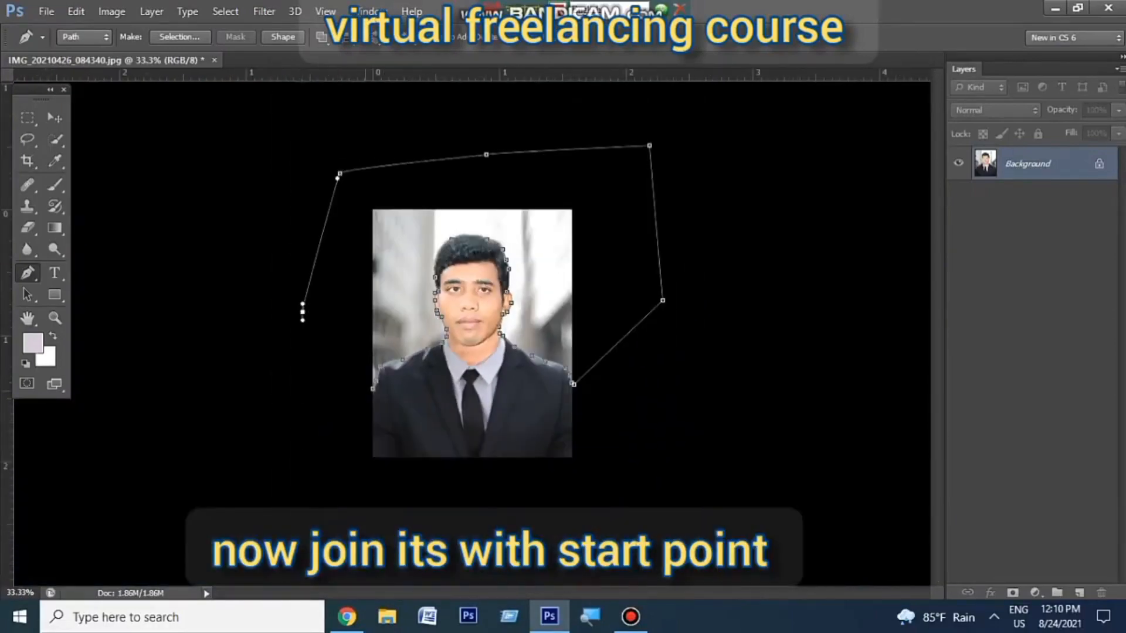
{"action": "left_click", "coordinate": [372, 388]}
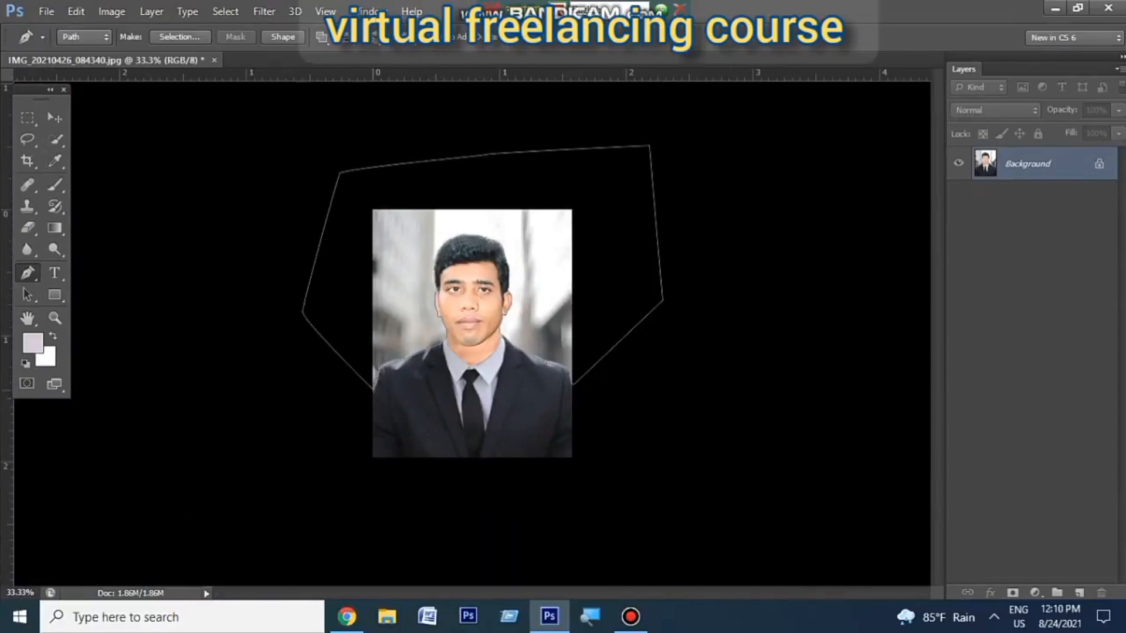
{"action": "key", "text": "ctrl+Return"}
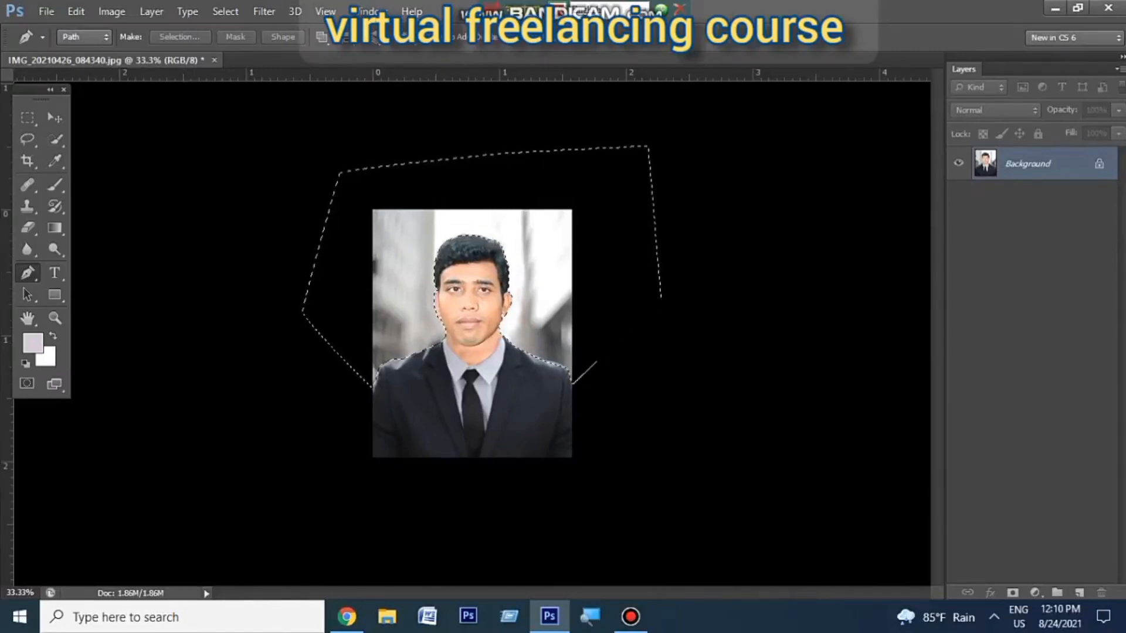
Open the Color Picker for the foreground color and turn off Only Web Colors.
{"action": "left_click", "coordinate": [589, 617]}
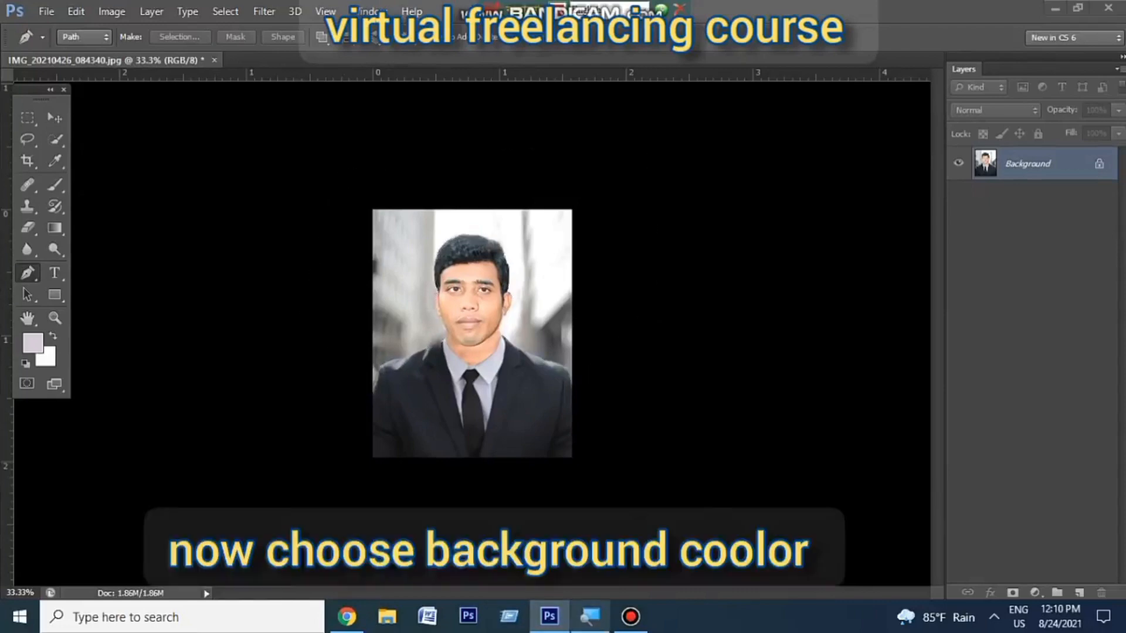
{"action": "left_click", "coordinate": [29, 341]}
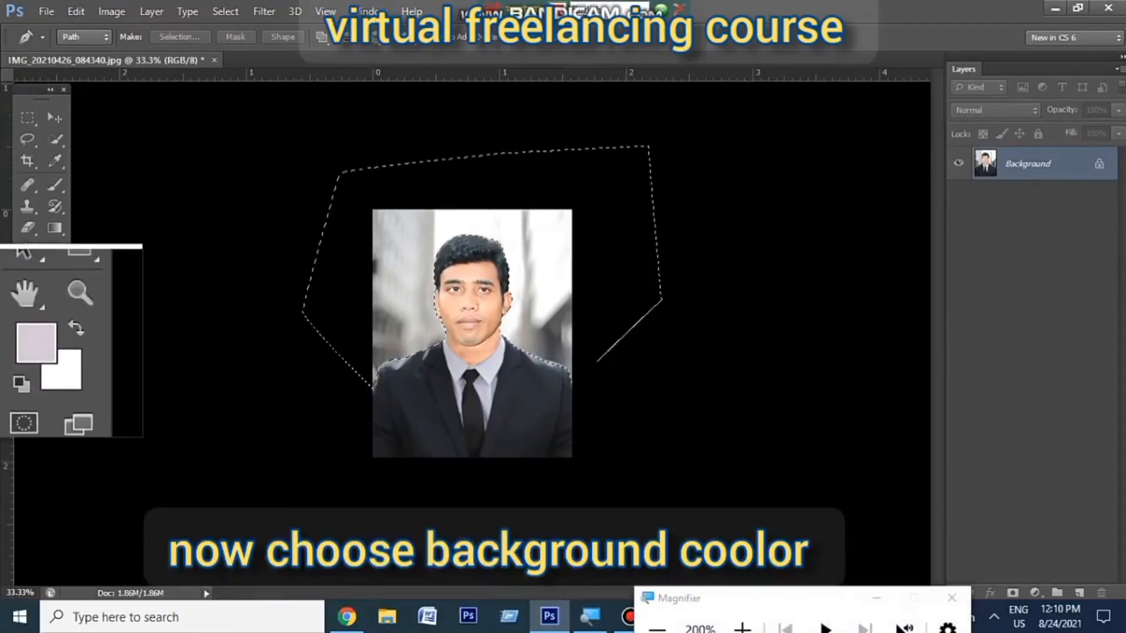
{"action": "left_click", "coordinate": [30, 342]}
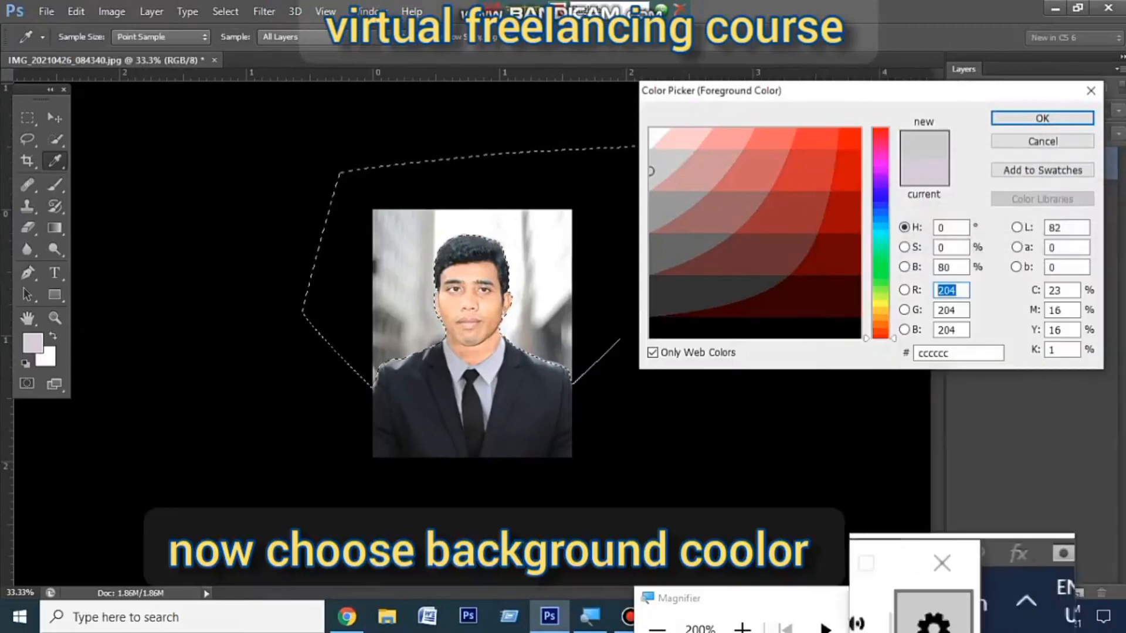
{"action": "left_click", "coordinate": [938, 592]}
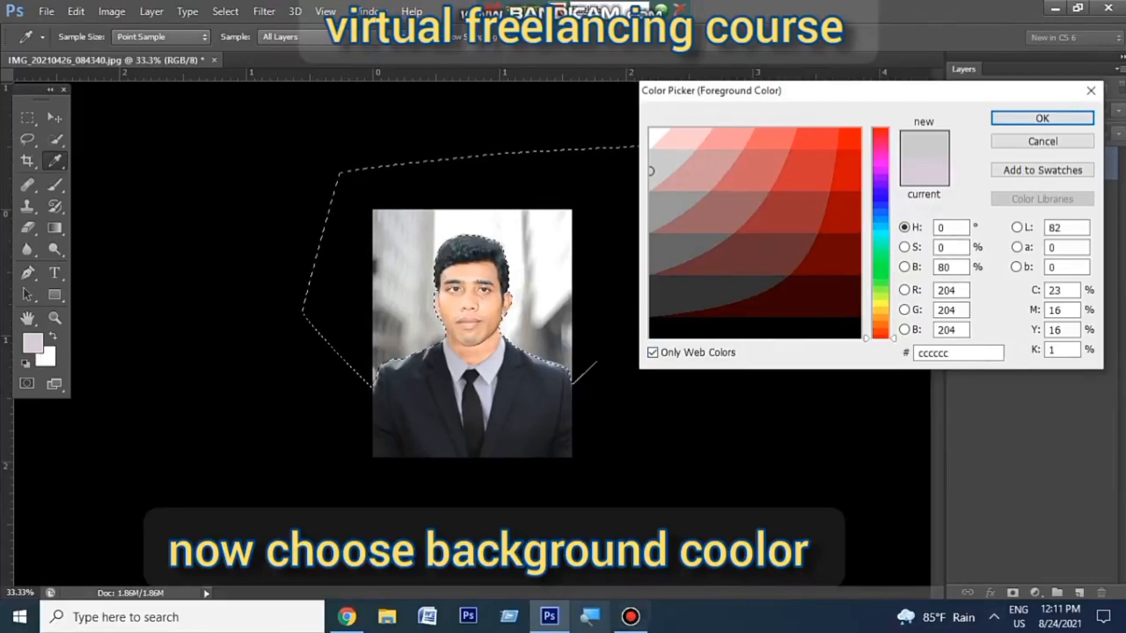
{"action": "left_click", "coordinate": [652, 353]}
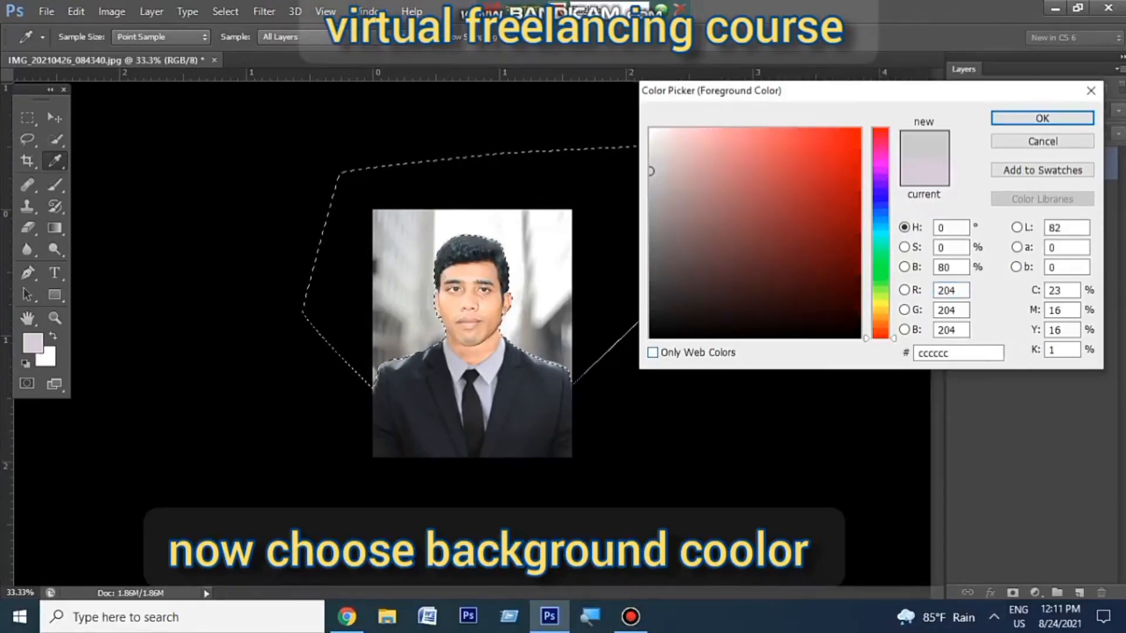
Set the foreground color to bright blue, hex 0876ff, for the new background.
{"action": "left_click_drag", "start_coordinate": [880, 225], "coordinate": [880, 214]}
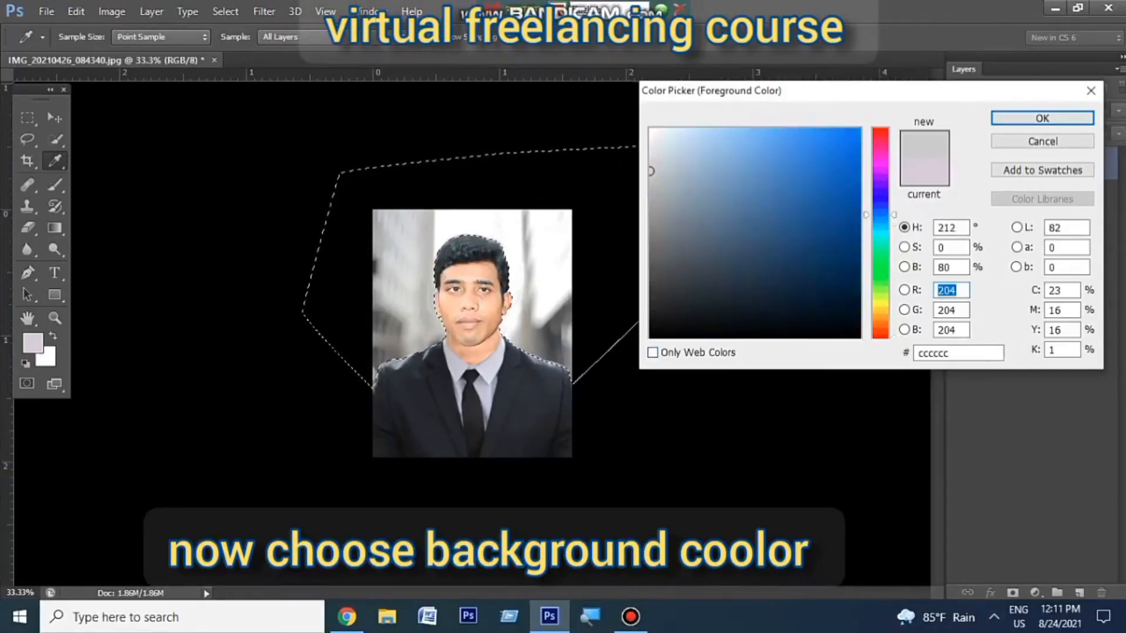
{"action": "left_click", "coordinate": [852, 129]}
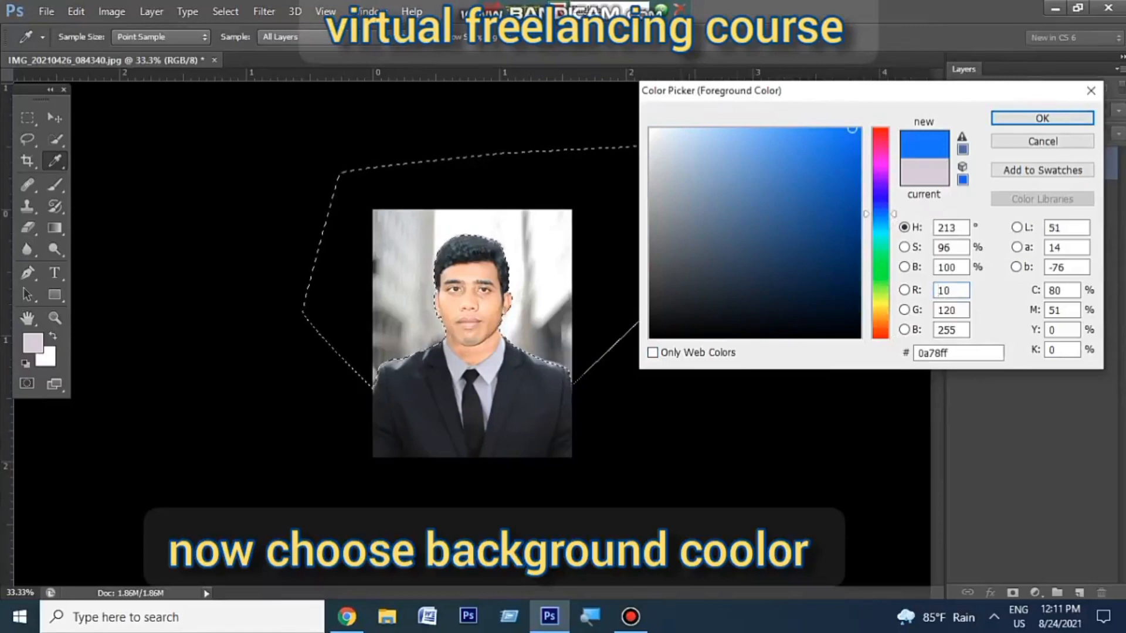
{"action": "left_click", "coordinate": [589, 617]}
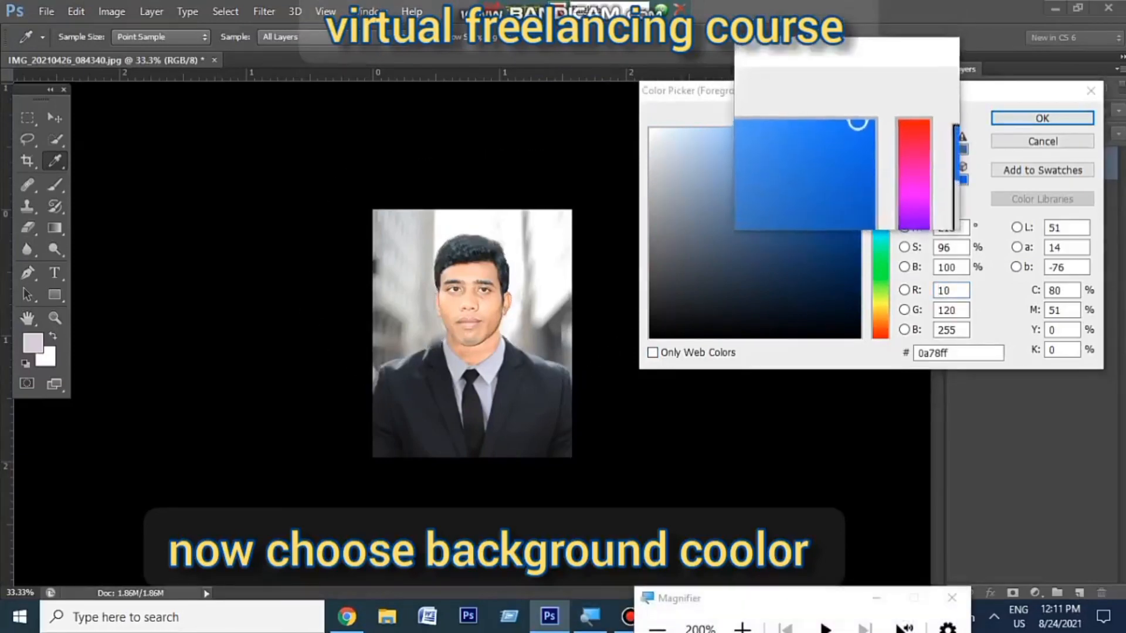
{"action": "left_click", "coordinate": [854, 128]}
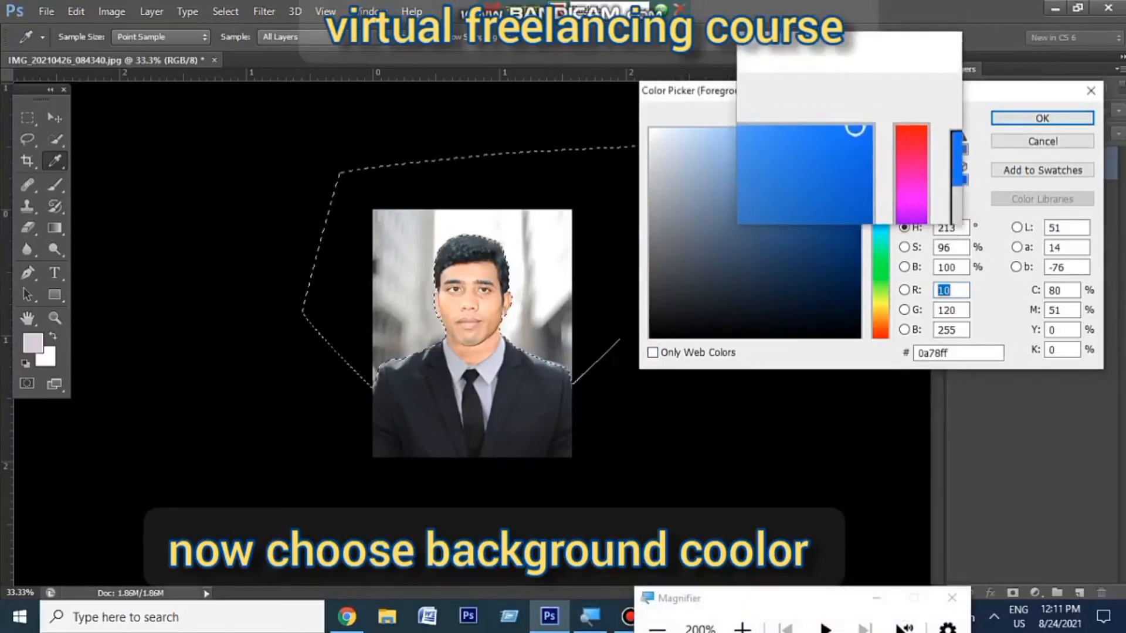
{"action": "left_click", "coordinate": [846, 137]}
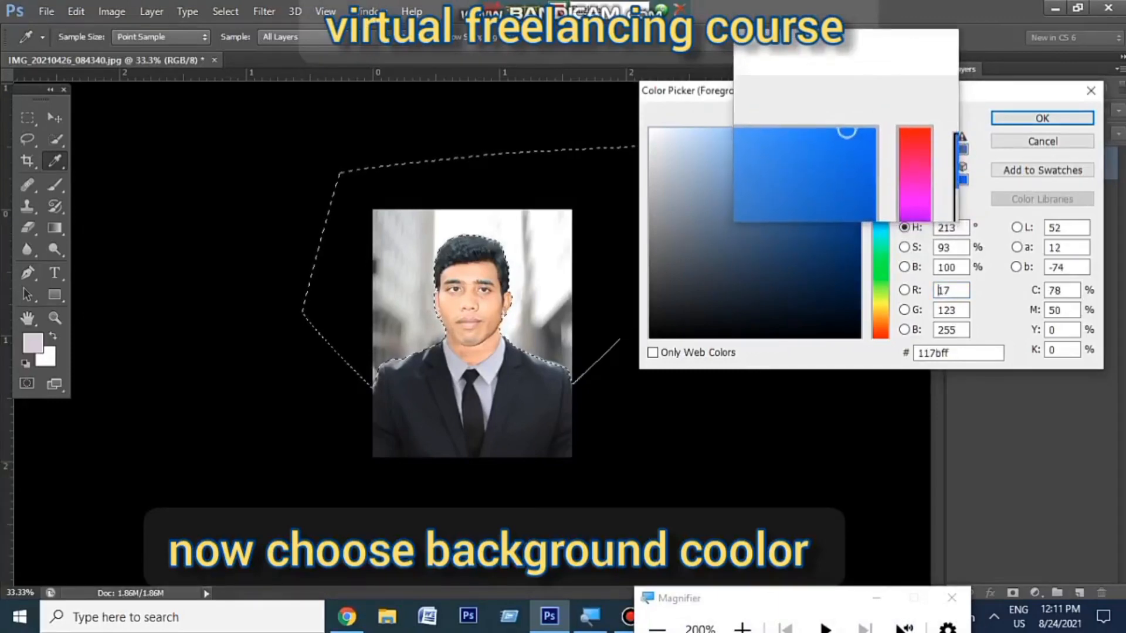
{"action": "left_click", "coordinate": [853, 128]}
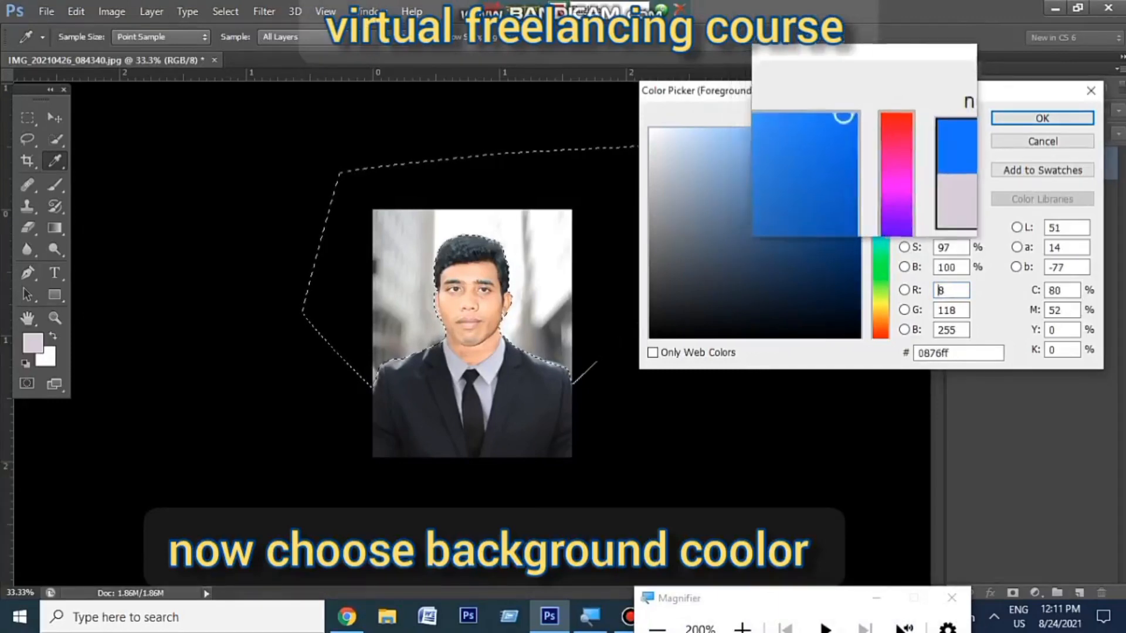
{"action": "left_click", "coordinate": [1042, 118]}
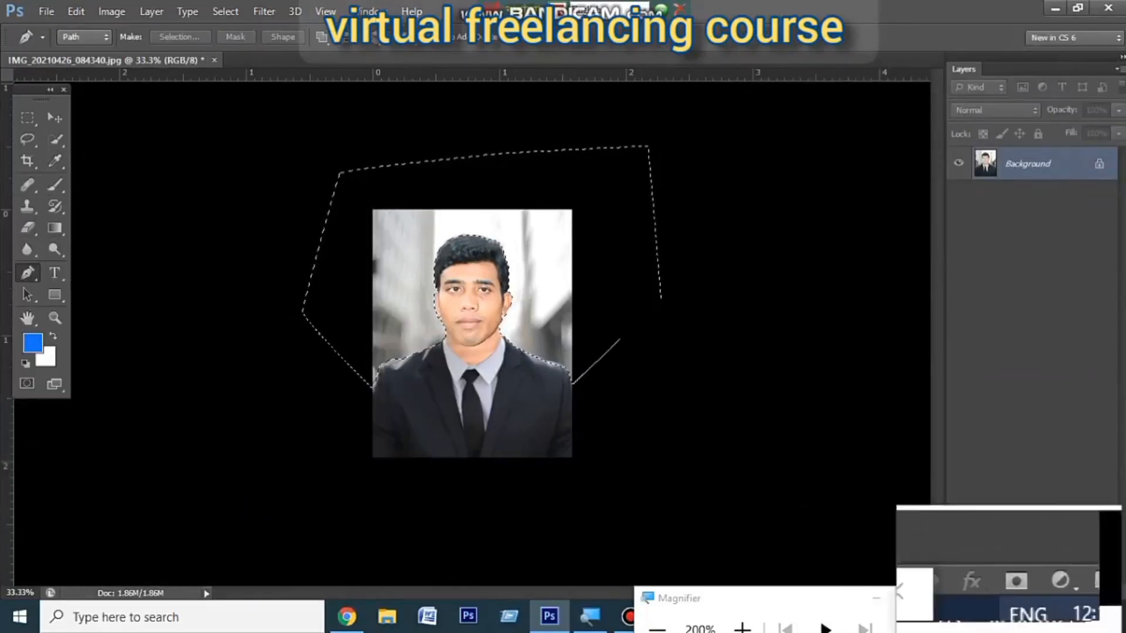
Fill the selected background around the man with the blue foreground color, and deselect.
{"action": "left_click", "coordinate": [951, 598]}
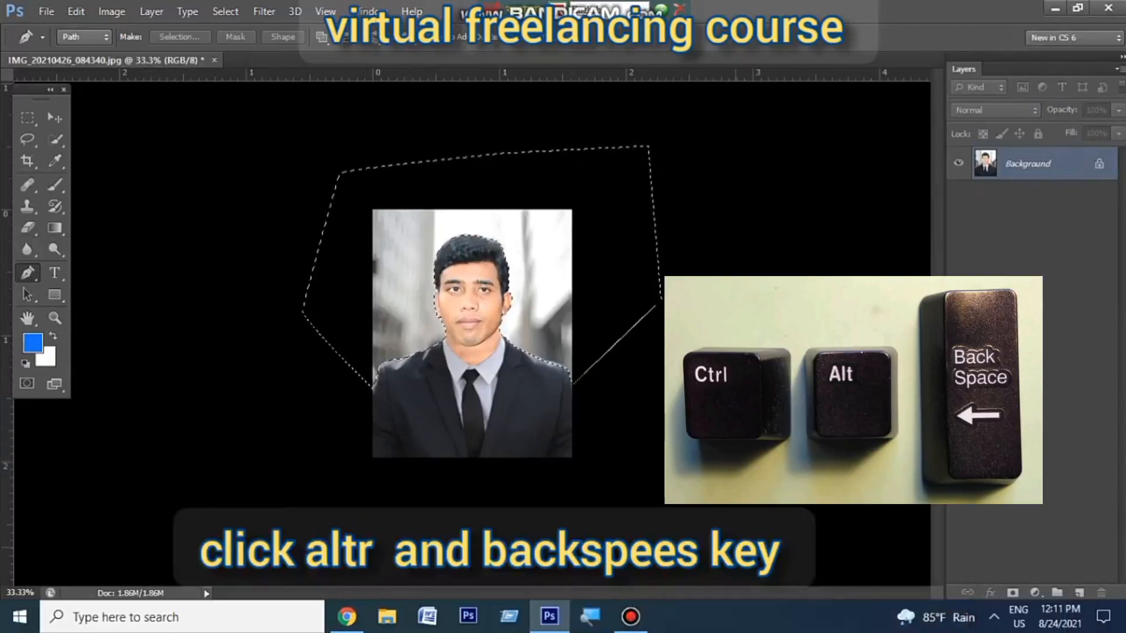
{"action": "key", "text": "alt+BackSpace"}
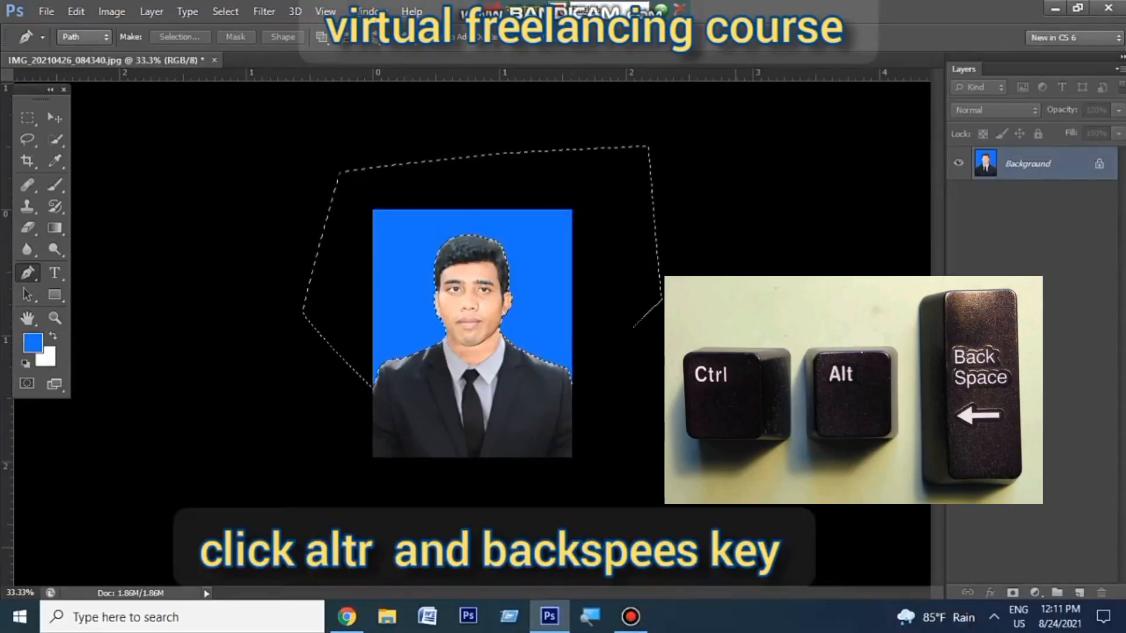
{"action": "key", "text": "ctrl+d"}
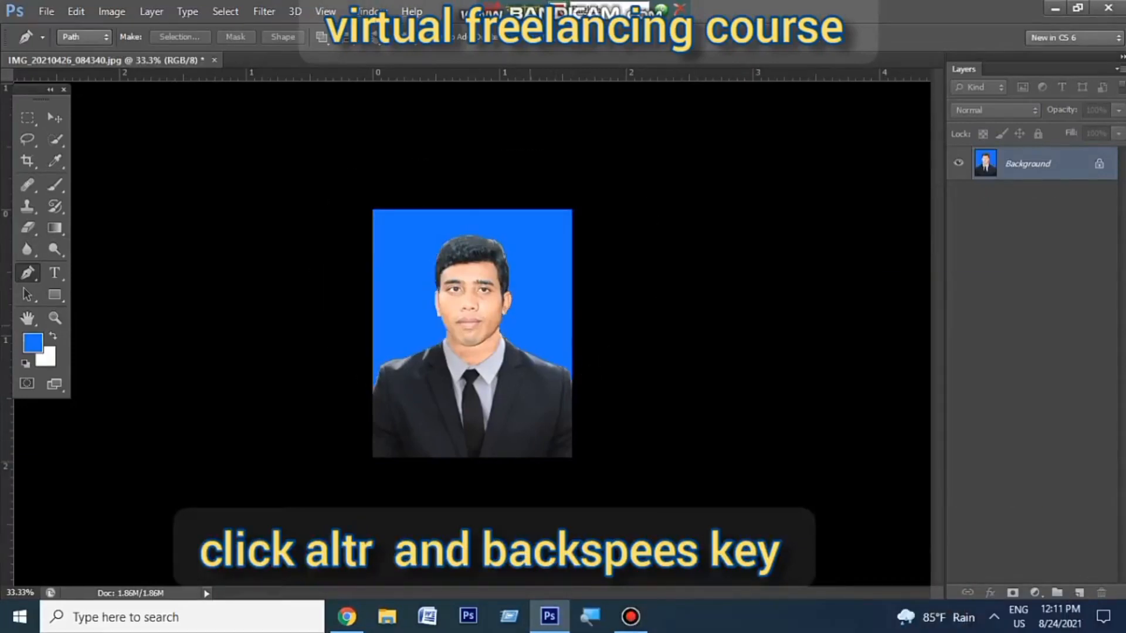
{"action": "key", "text": "v"}
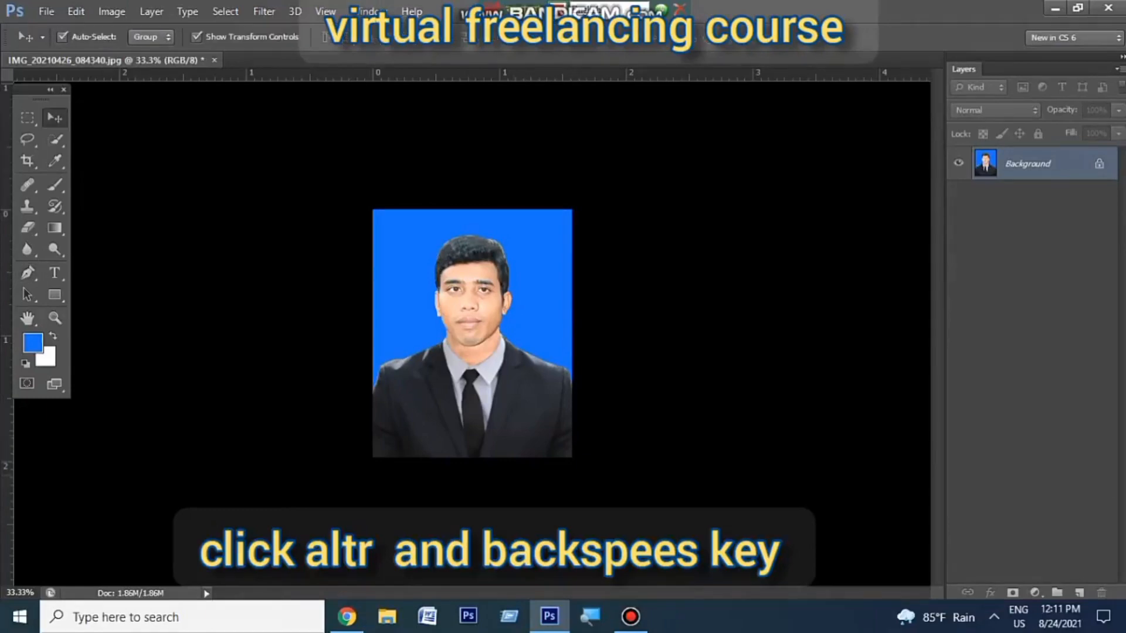
Set the foreground color to black and ready the Brush tool at 8% opacity.
{"action": "key", "text": "super+plus"}
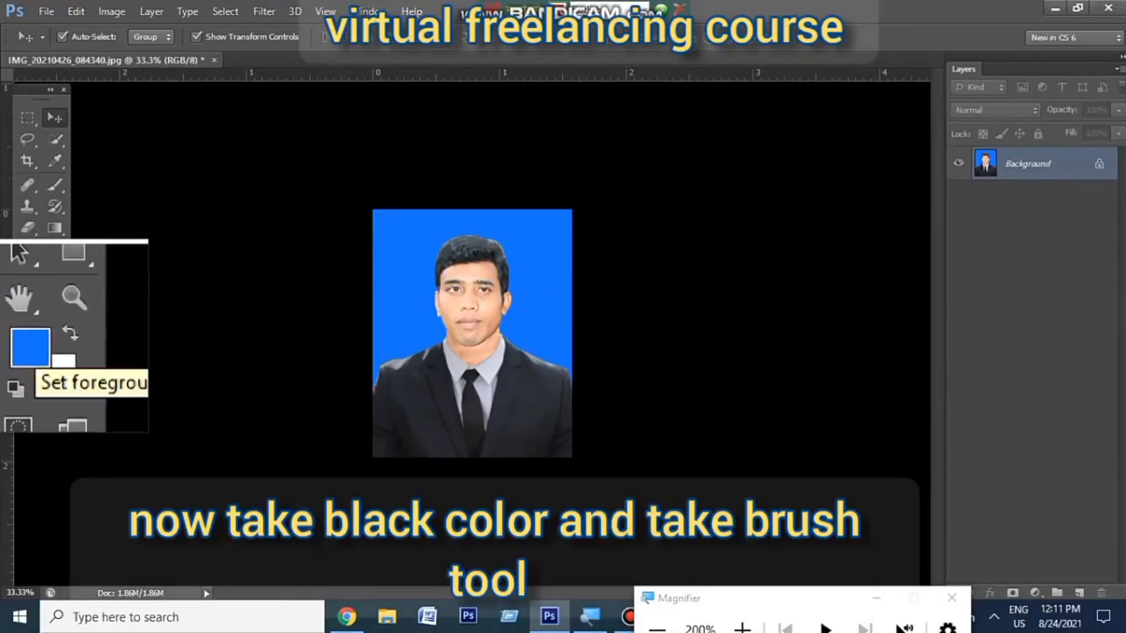
{"action": "left_click", "coordinate": [34, 343]}
{"action": "left_click", "coordinate": [701, 318]}
{"action": "left_click_drag", "start_coordinate": [701, 318], "coordinate": [648, 339]}
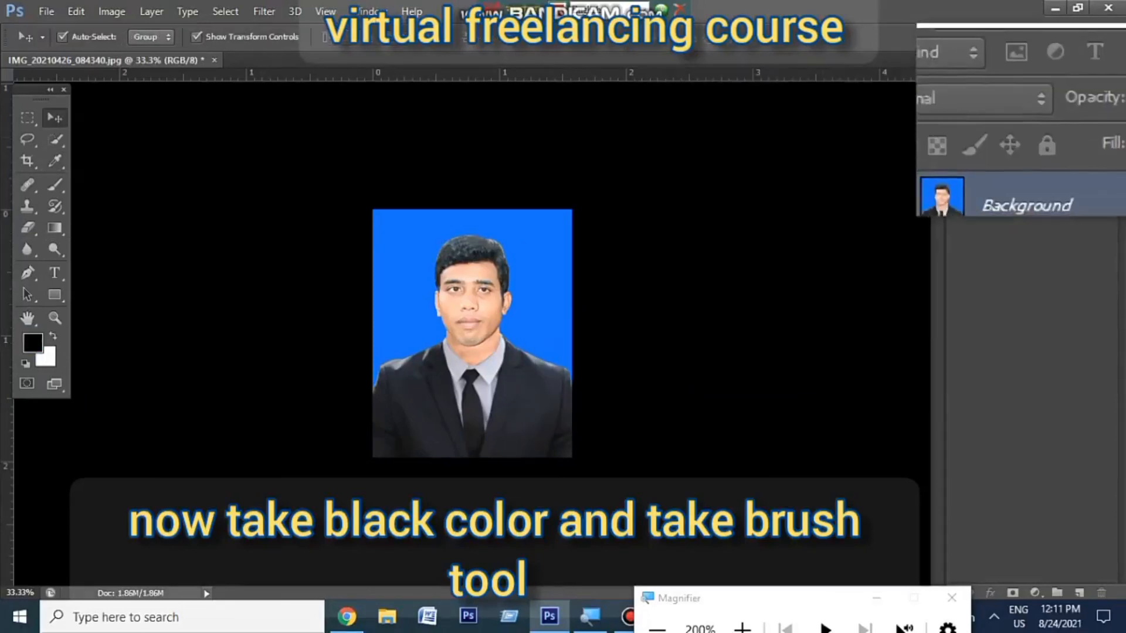
{"action": "key", "text": "b"}
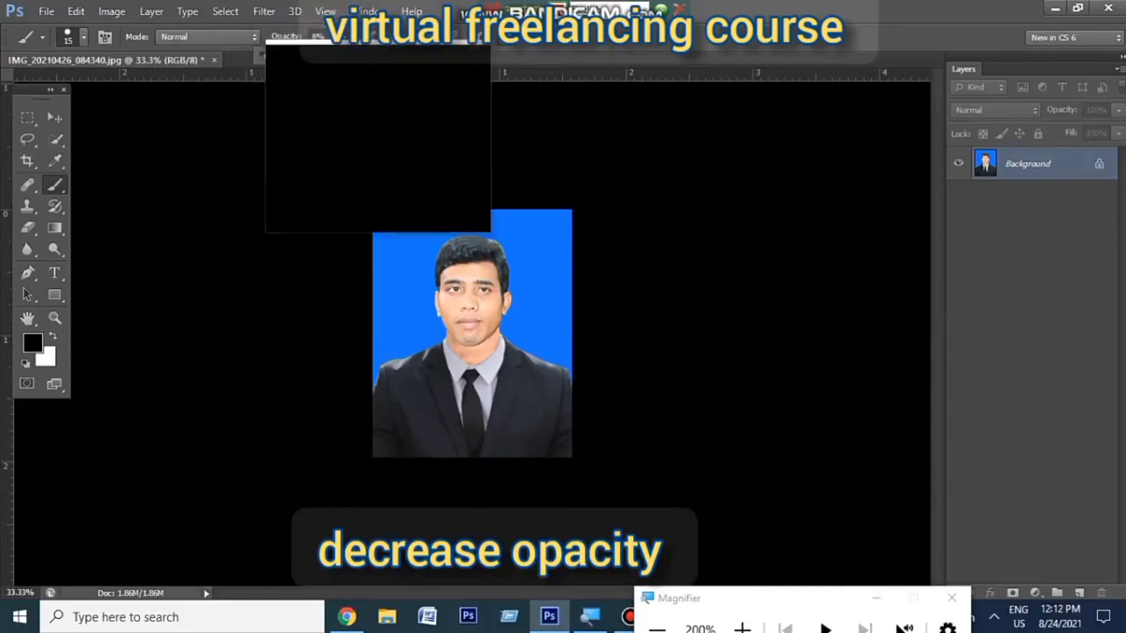
{"action": "left_click", "coordinate": [944, 595]}
Brush over the light patch in the upper hair with the low-opacity black brush at size 40.
{"action": "scroll", "coordinate": [404, 250], "scroll_direction": "up", "scroll_amount": 3}
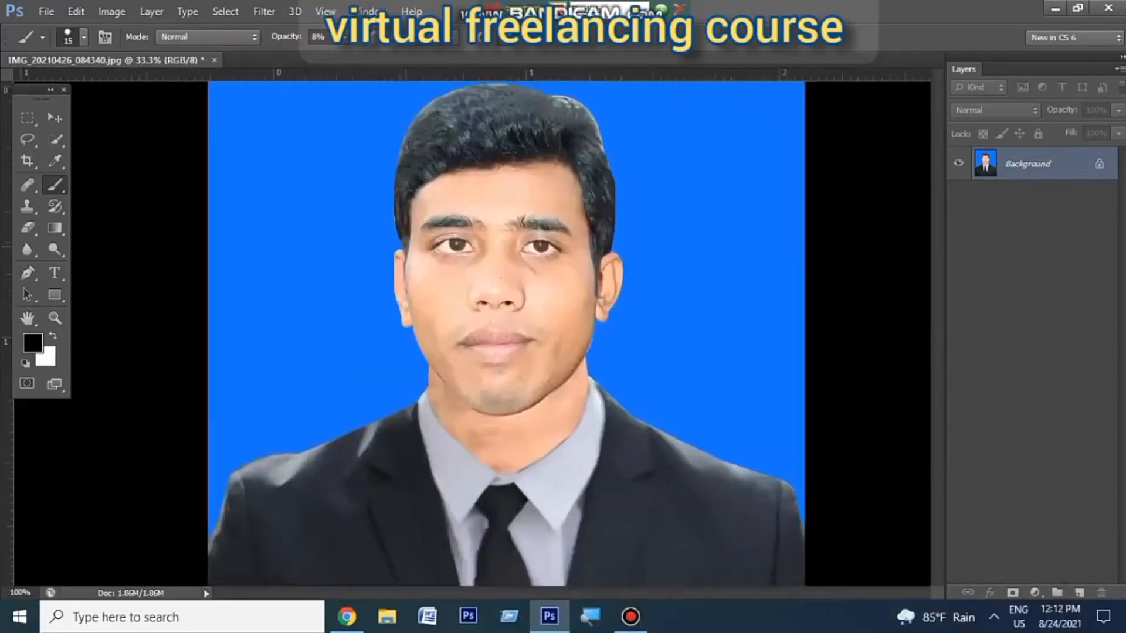
{"action": "scroll", "coordinate": [404, 250], "scroll_direction": "up", "scroll_amount": 2}
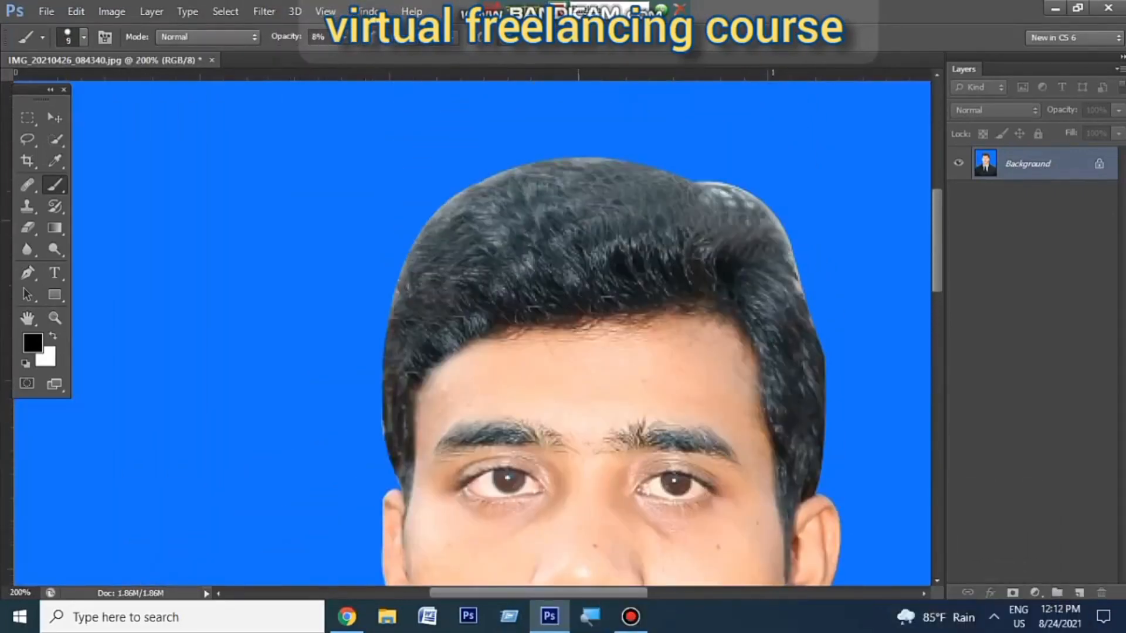
{"action": "key", "text": "bracketright"}
{"action": "key", "text": "bracketright"}
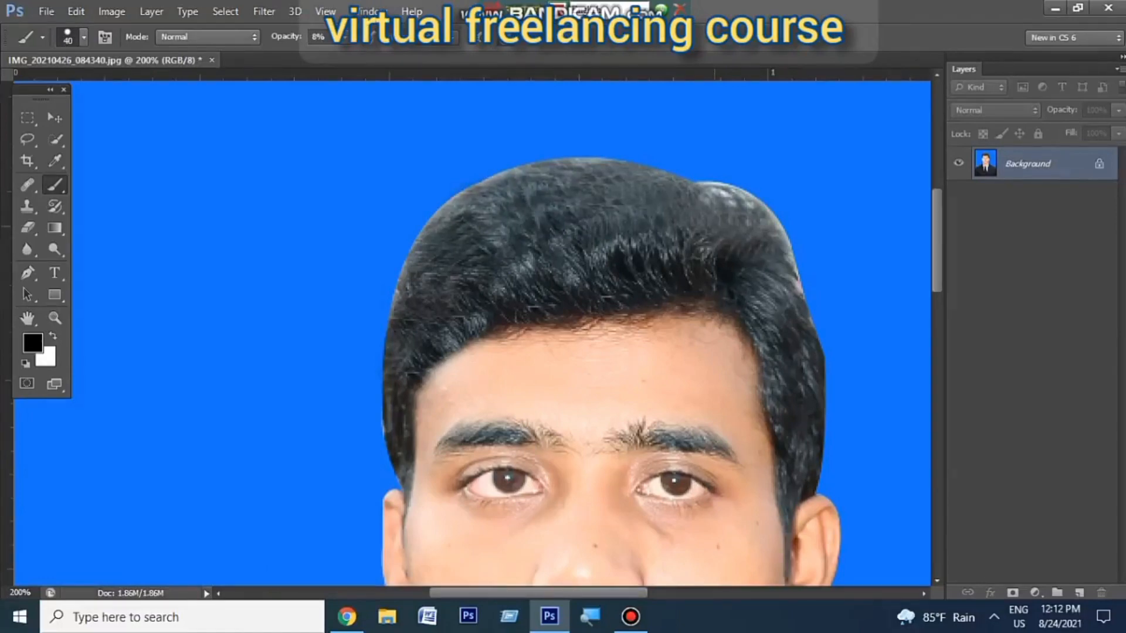
{"action": "left_click_drag", "start_coordinate": [712, 226], "coordinate": [713, 207]}
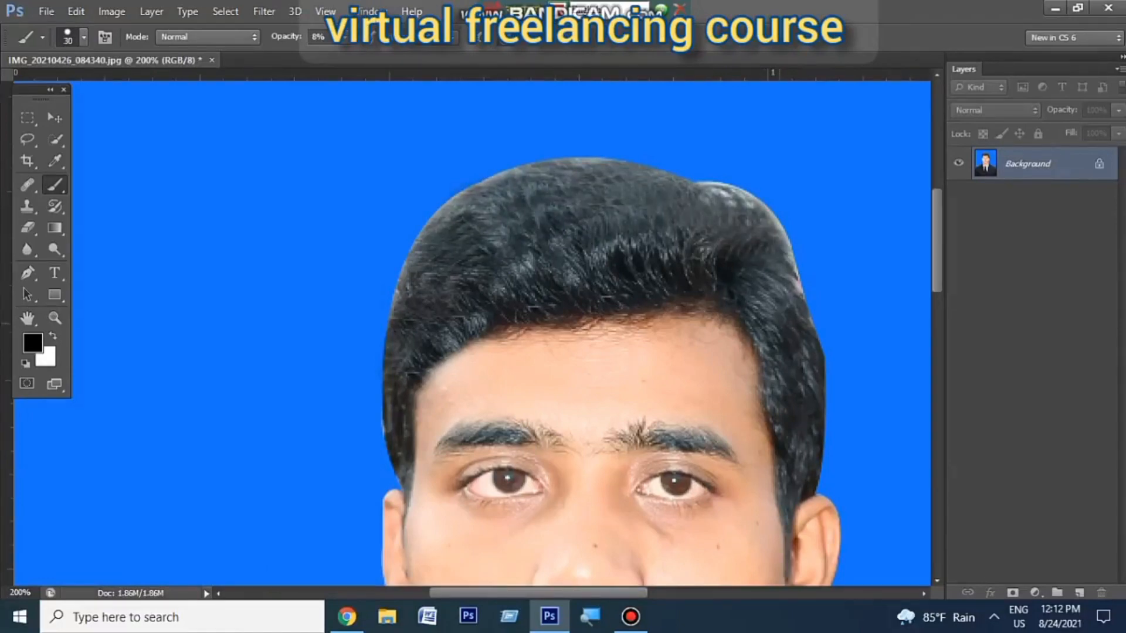
Reduce the brush to size 8 and touch up the light edges around the hair outline.
{"action": "scroll", "coordinate": [586, 352], "scroll_direction": "down", "scroll_amount": 1}
{"action": "key", "text": "bracketleft"}
{"action": "scroll", "coordinate": [587, 351], "scroll_direction": "down", "scroll_amount": 1}
{"action": "key", "text": "bracketleft"}
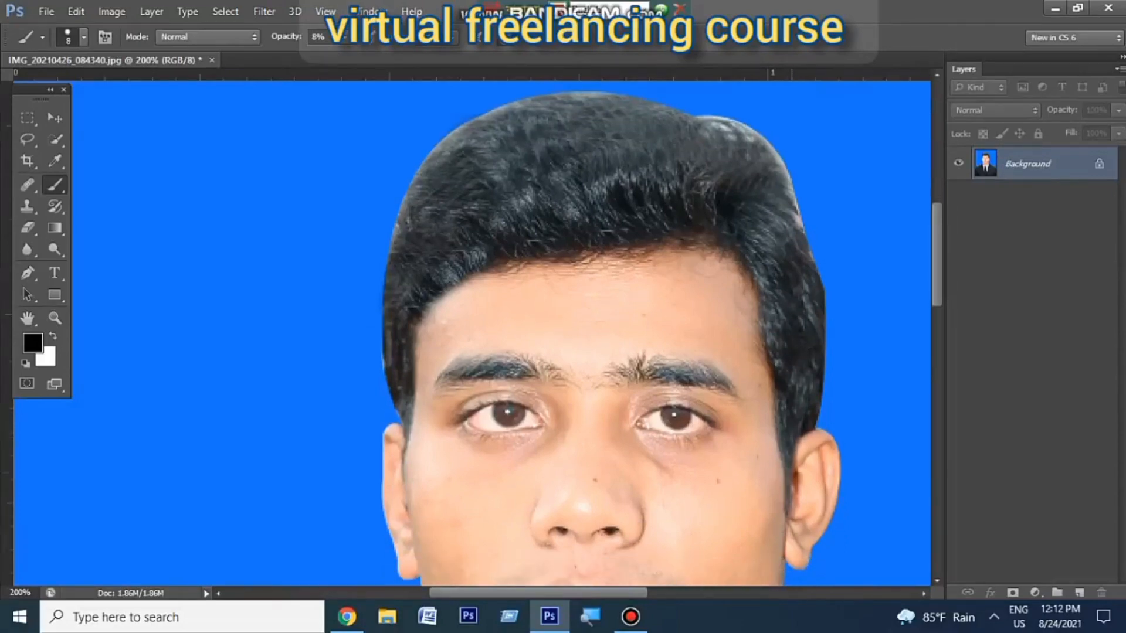
{"action": "scroll", "coordinate": [586, 352], "scroll_direction": "down", "scroll_amount": 1}
{"action": "scroll", "coordinate": [586, 352], "scroll_direction": "up", "scroll_amount": 6}
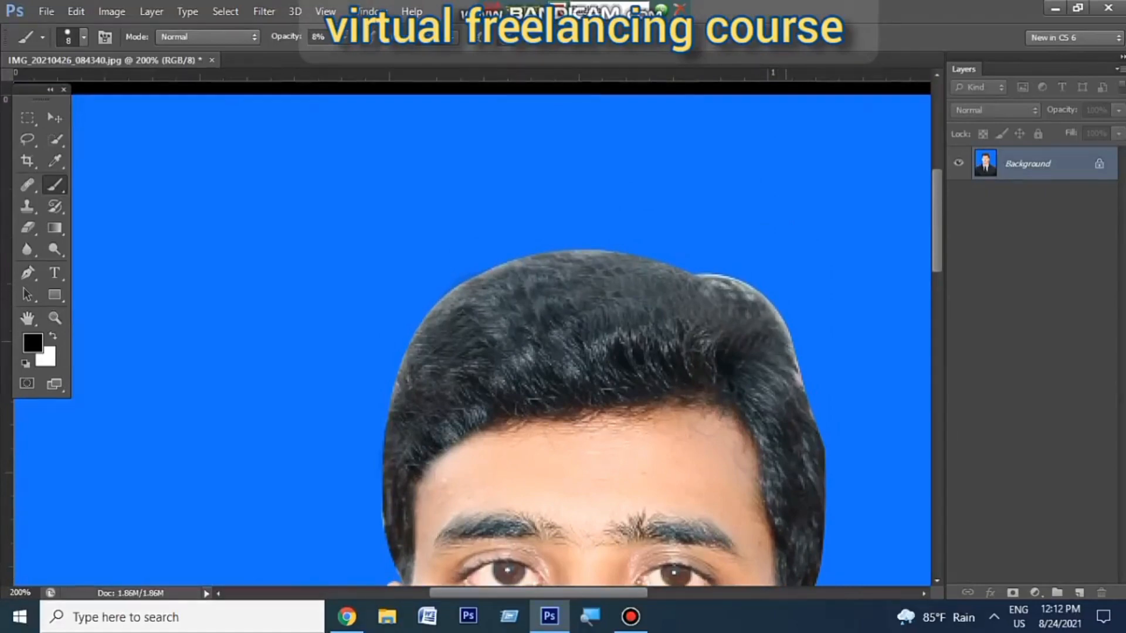
{"action": "scroll", "coordinate": [586, 352], "scroll_direction": "down", "scroll_amount": 1}
{"action": "key", "text": "ctrl+minus"}
{"action": "key", "text": "ctrl+minus"}
{"action": "key", "text": "ctrl+minus"}
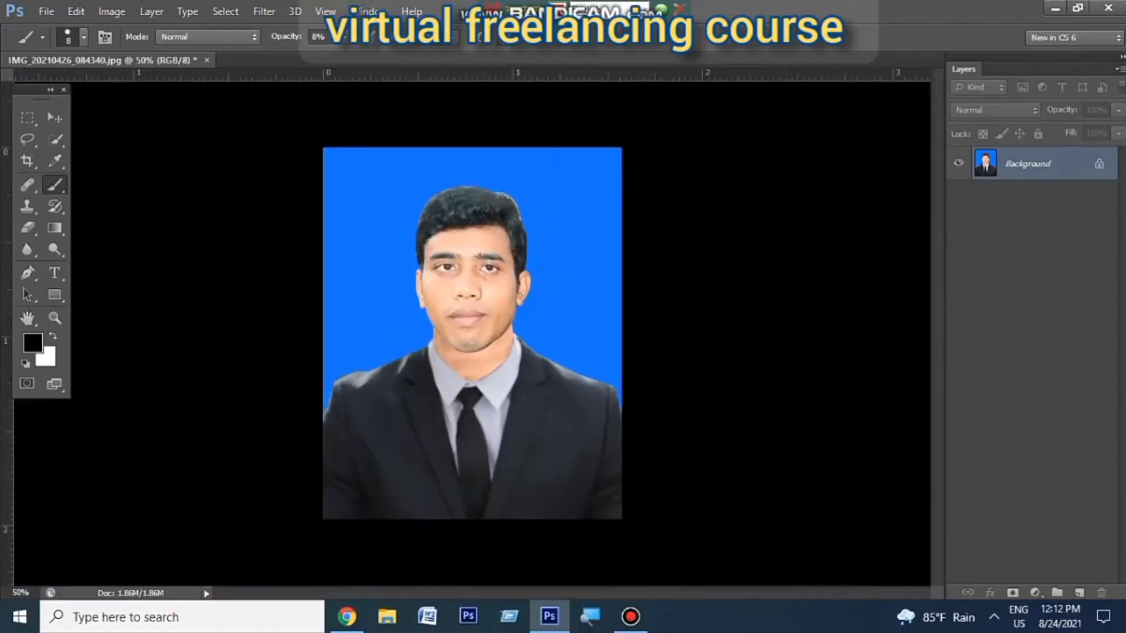
Remove the small spots on the cheek and the rest of the face with the Spot Healing Brush at size 6.
{"action": "mouse_move", "coordinate": [630, 616]}
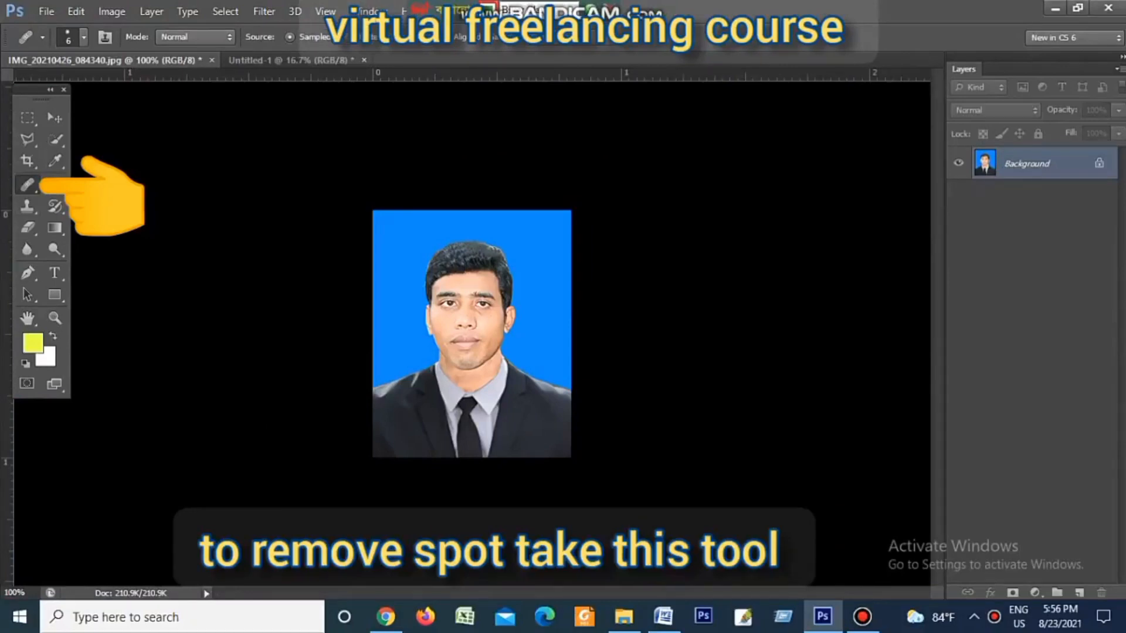
{"action": "key", "text": "ctrl+plus"}
{"action": "key", "text": "ctrl+plus"}
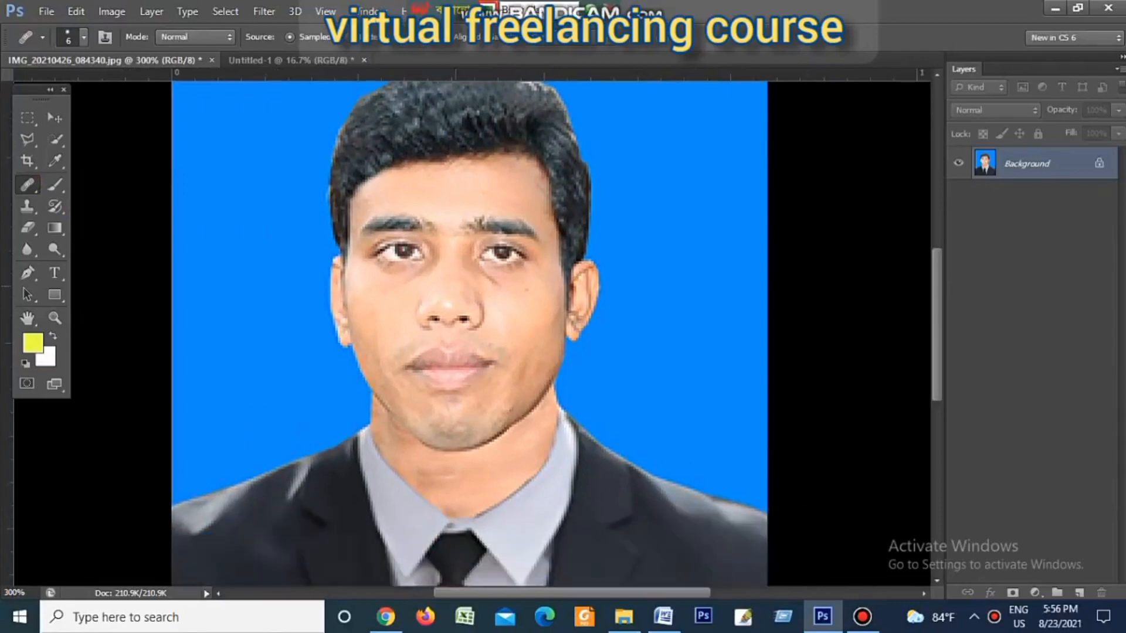
{"action": "scroll", "coordinate": [525, 346], "scroll_direction": "down", "scroll_amount": 1}
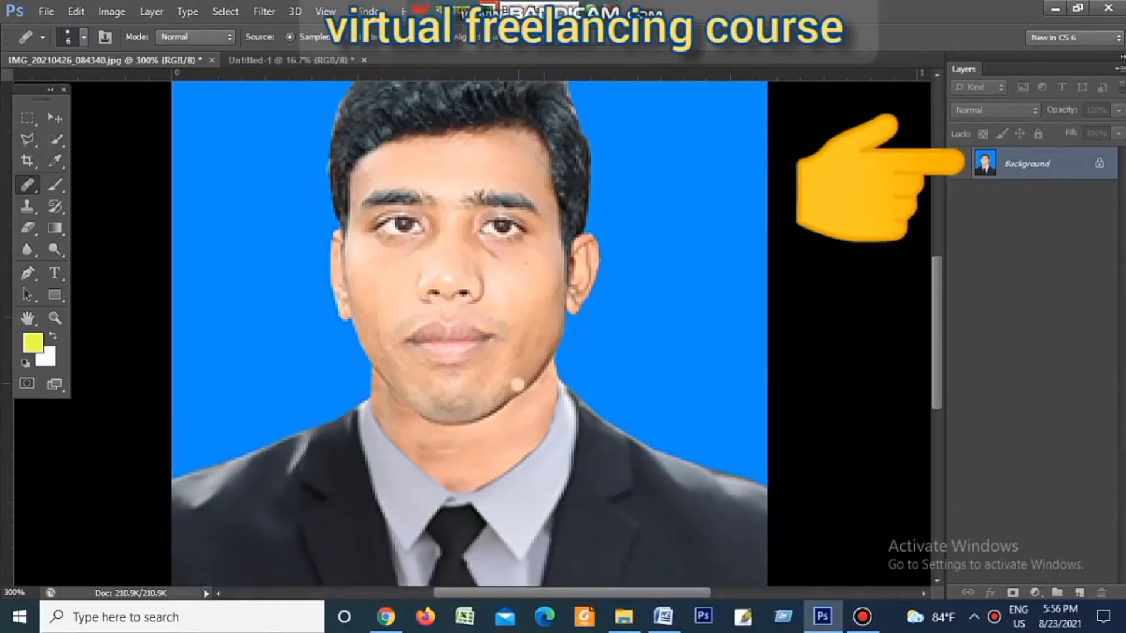
{"action": "scroll", "coordinate": [509, 384], "scroll_direction": "up", "scroll_amount": 2}
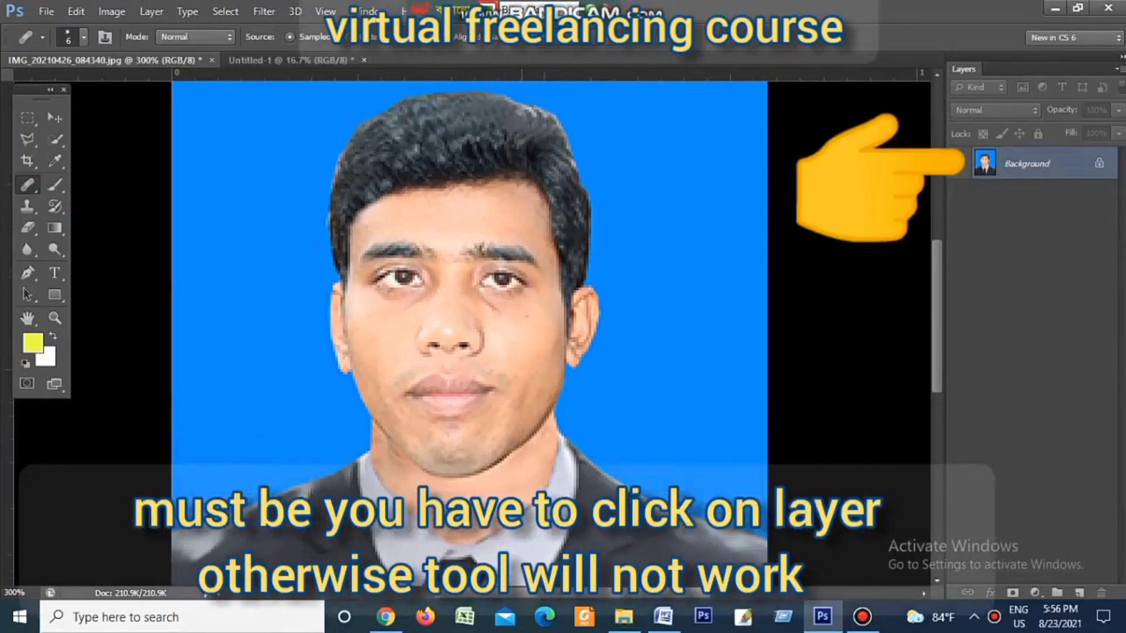
{"action": "scroll", "coordinate": [516, 387], "scroll_direction": "up", "scroll_amount": 2}
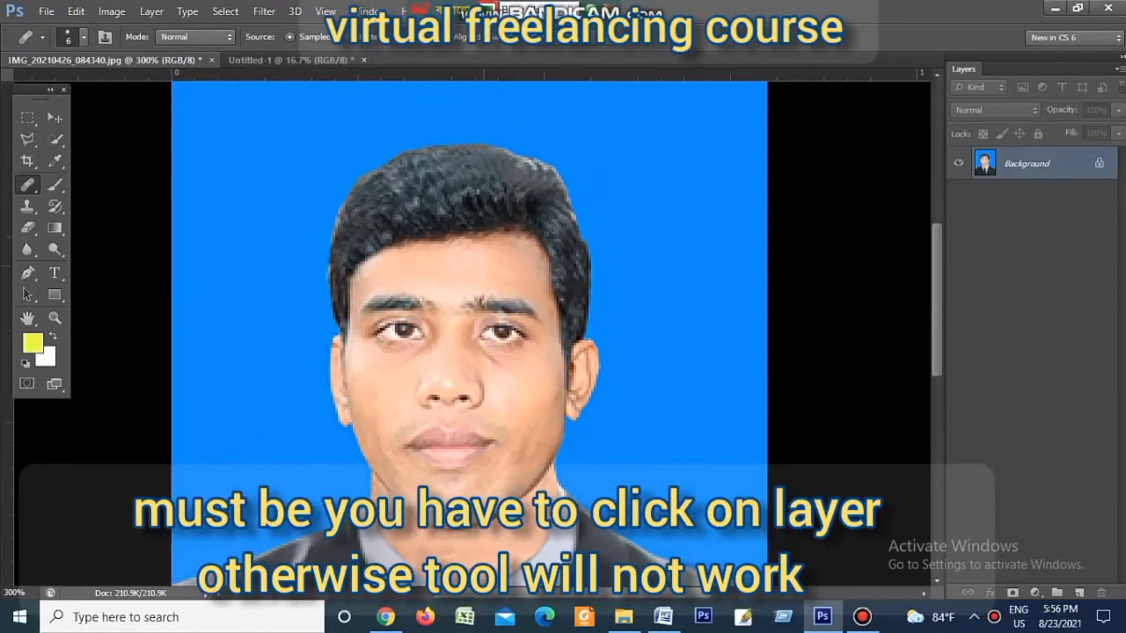
{"action": "scroll", "coordinate": [507, 392], "scroll_direction": "down", "scroll_amount": 2}
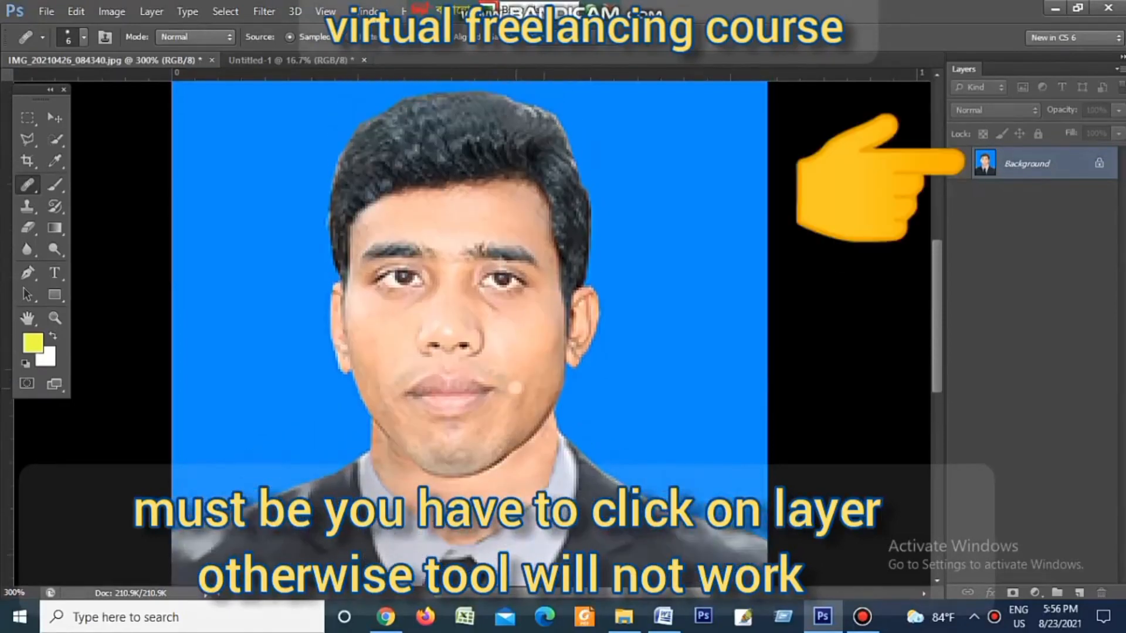
{"action": "scroll", "coordinate": [515, 387], "scroll_direction": "up", "scroll_amount": 2}
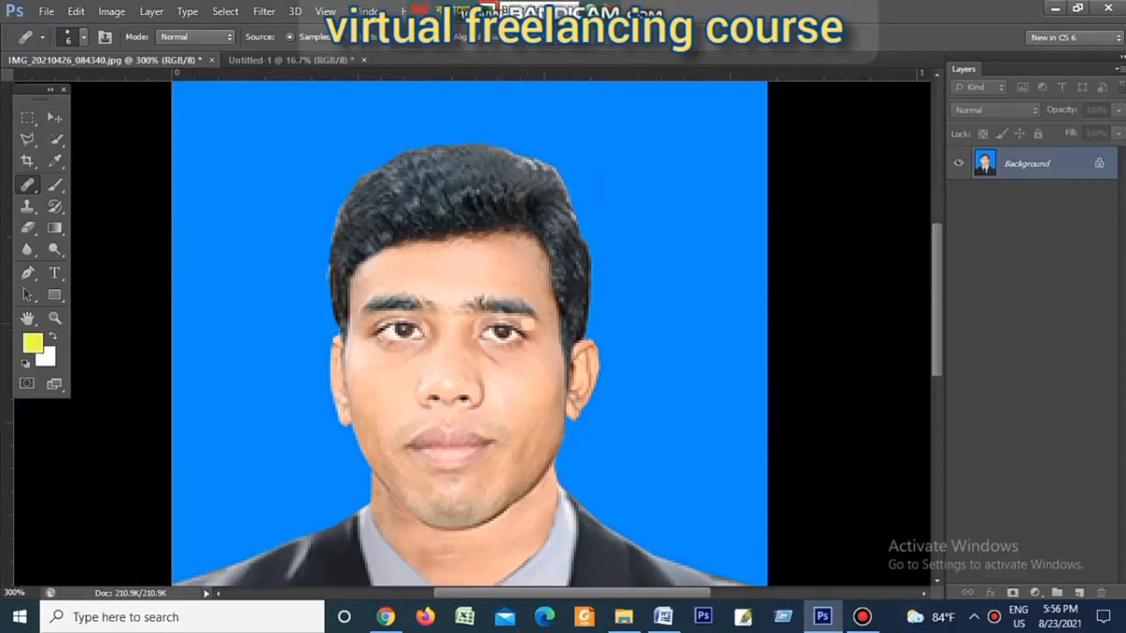
{"action": "scroll", "coordinate": [514, 387], "scroll_direction": "down", "scroll_amount": 2}
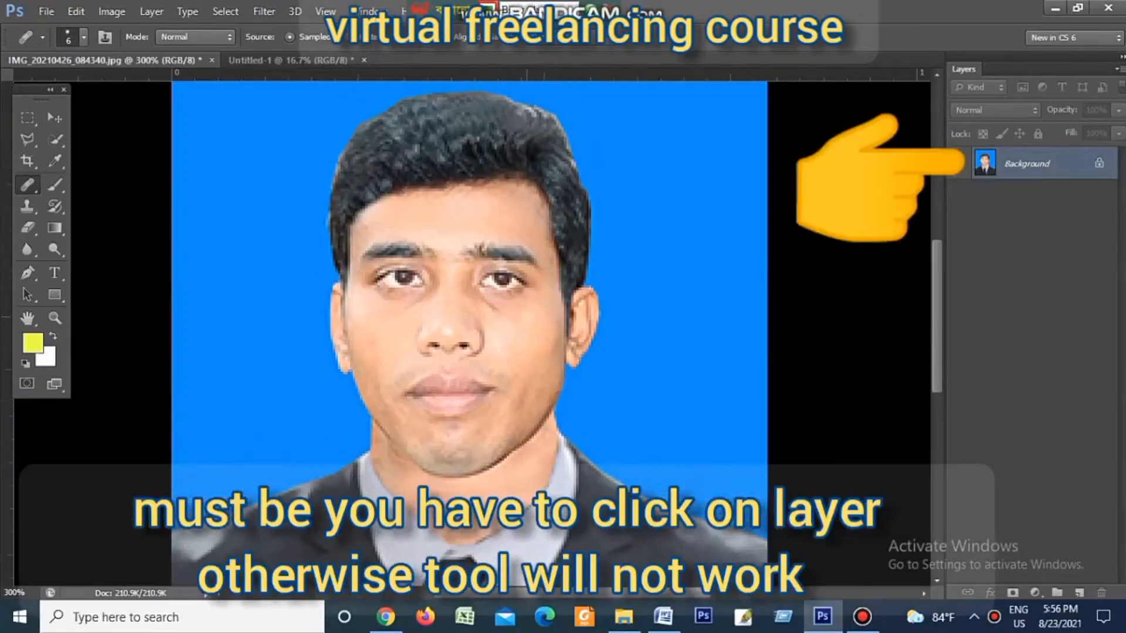
{"action": "scroll", "coordinate": [515, 389], "scroll_direction": "up", "scroll_amount": 2}
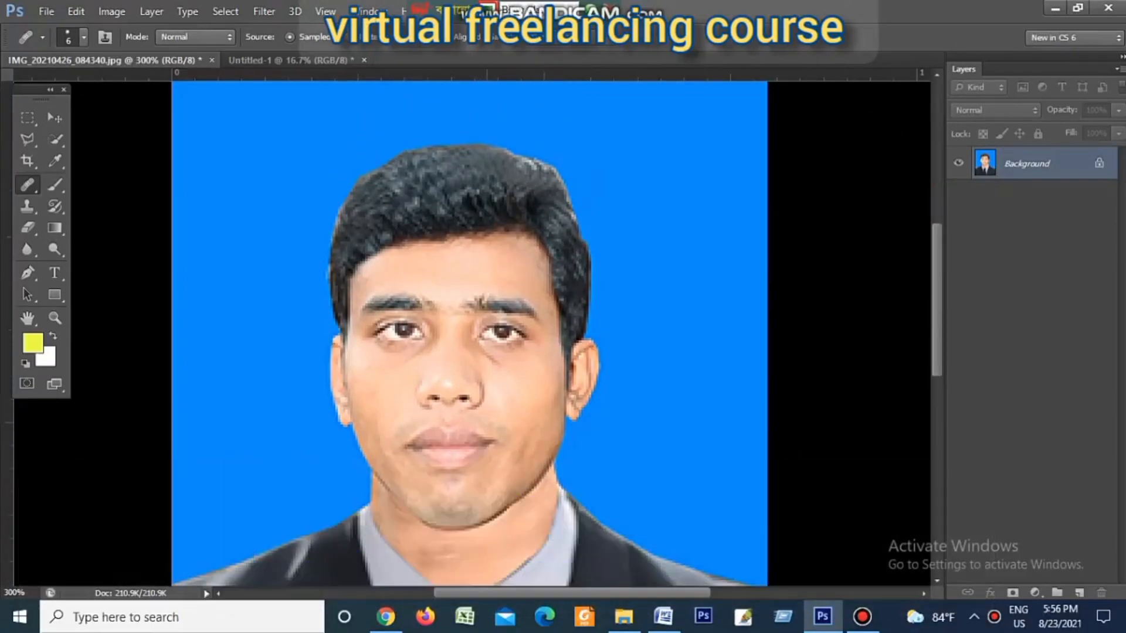
{"action": "scroll", "coordinate": [503, 306], "scroll_direction": "down", "scroll_amount": 6}
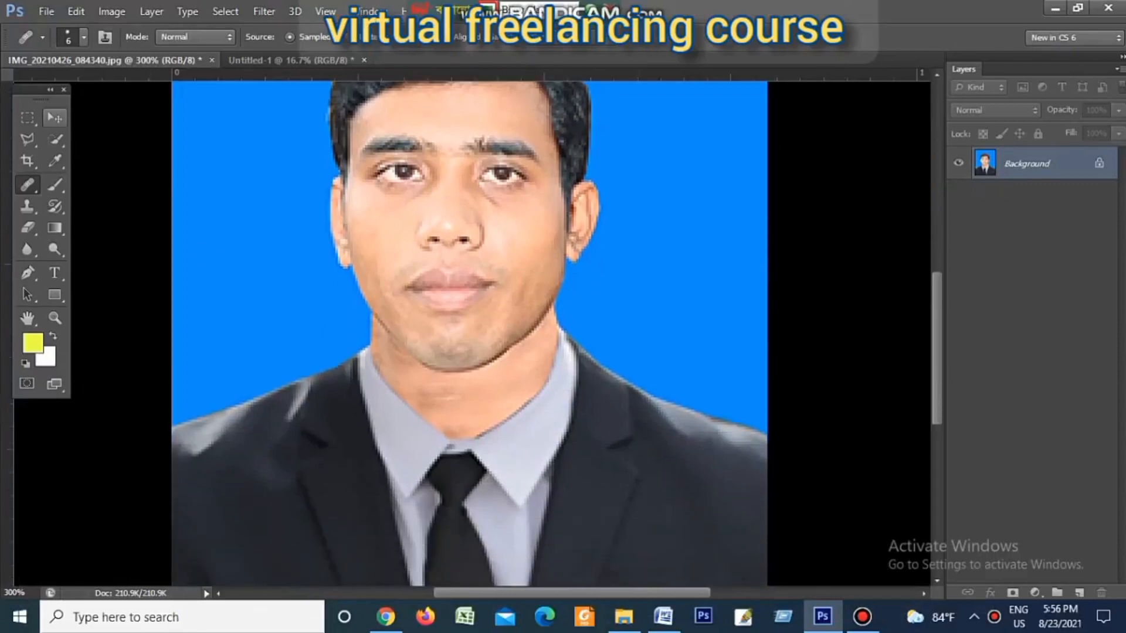
Set the foreground color to black with the Color Picker.
{"action": "key", "text": "v"}
{"action": "left_click", "coordinate": [32, 343]}
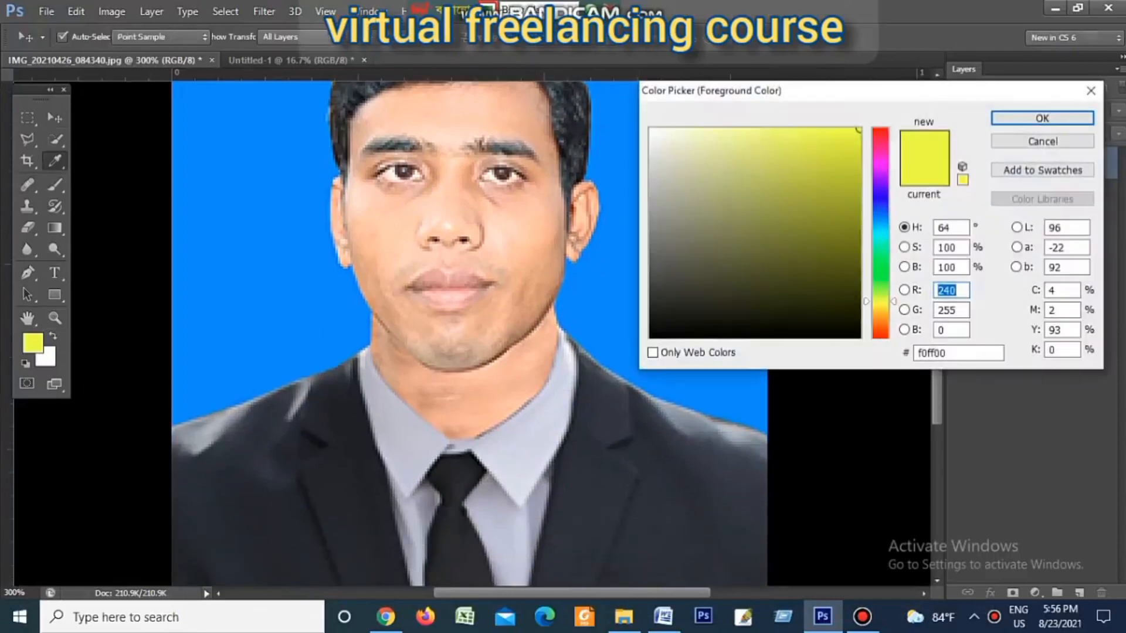
{"action": "left_click", "coordinate": [673, 294]}
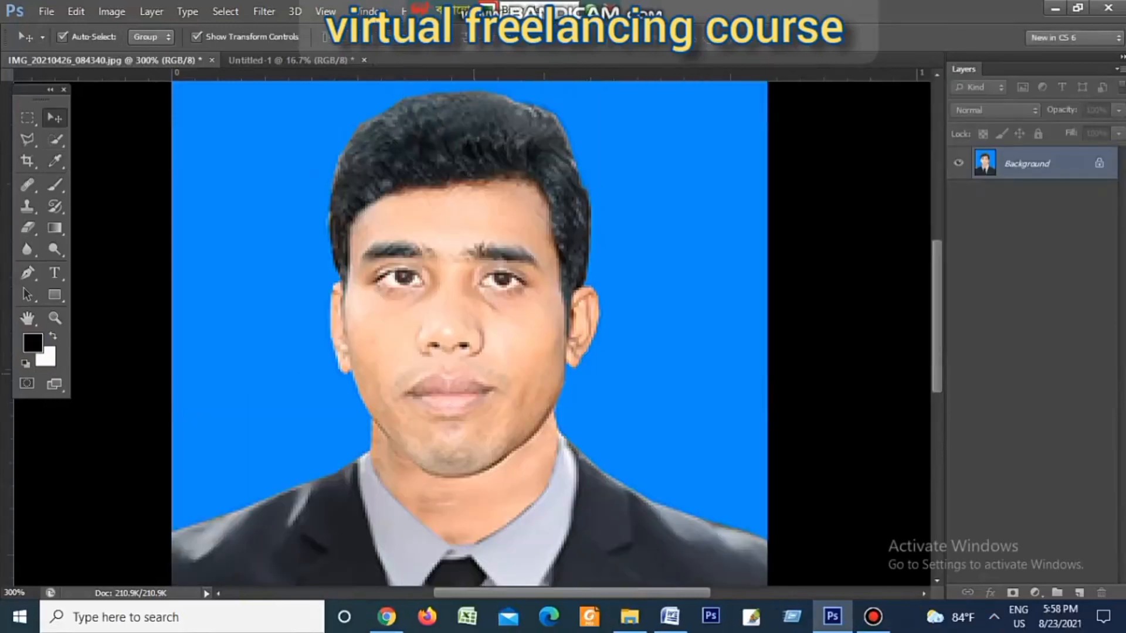
Brighten the whole photo with a Curves adjustment by raising the midpoint of the RGB curve slightly.
{"action": "key", "text": "ctrl+m"}
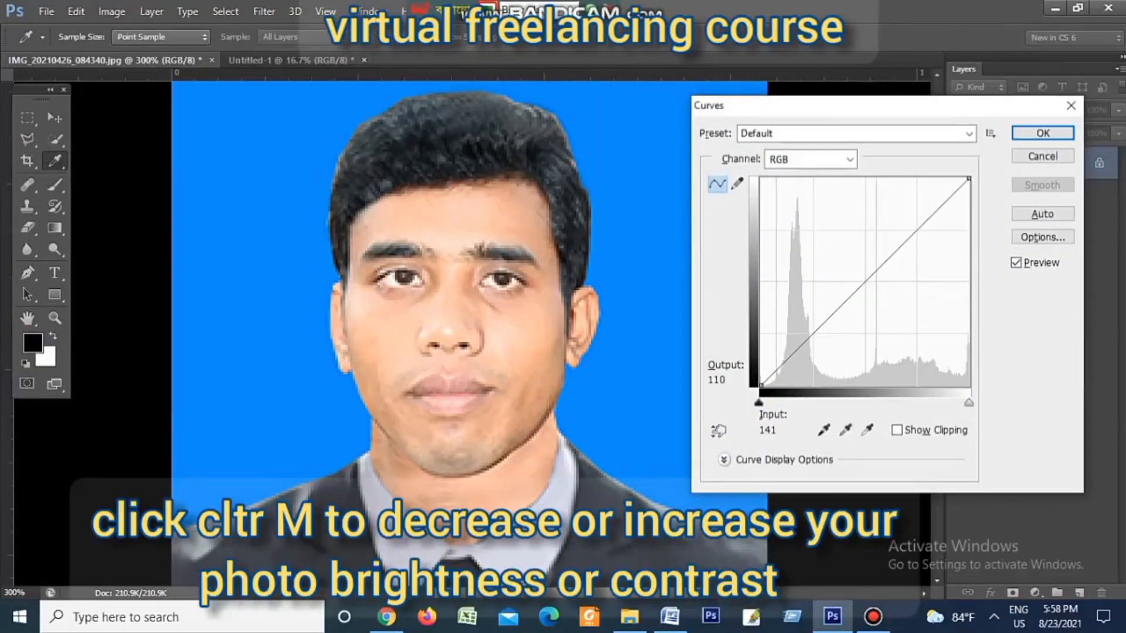
{"action": "mouse_move", "coordinate": [869, 282]}
{"action": "left_mouse_down"}
{"action": "mouse_move", "coordinate": [881, 305]}
{"action": "mouse_move", "coordinate": [854, 269]}
{"action": "left_mouse_up"}
{"action": "left_click", "coordinate": [1042, 133]}
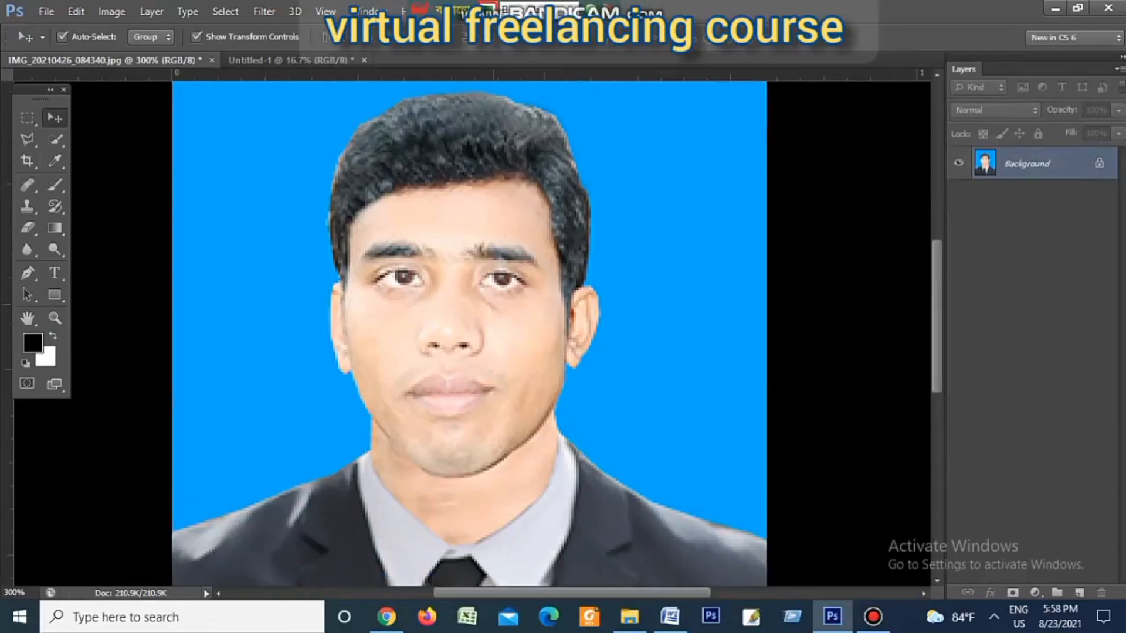
{"action": "key", "text": "ctrl+minus"}
{"action": "key", "text": "ctrl+minus"}
{"action": "key", "text": "ctrl+minus"}
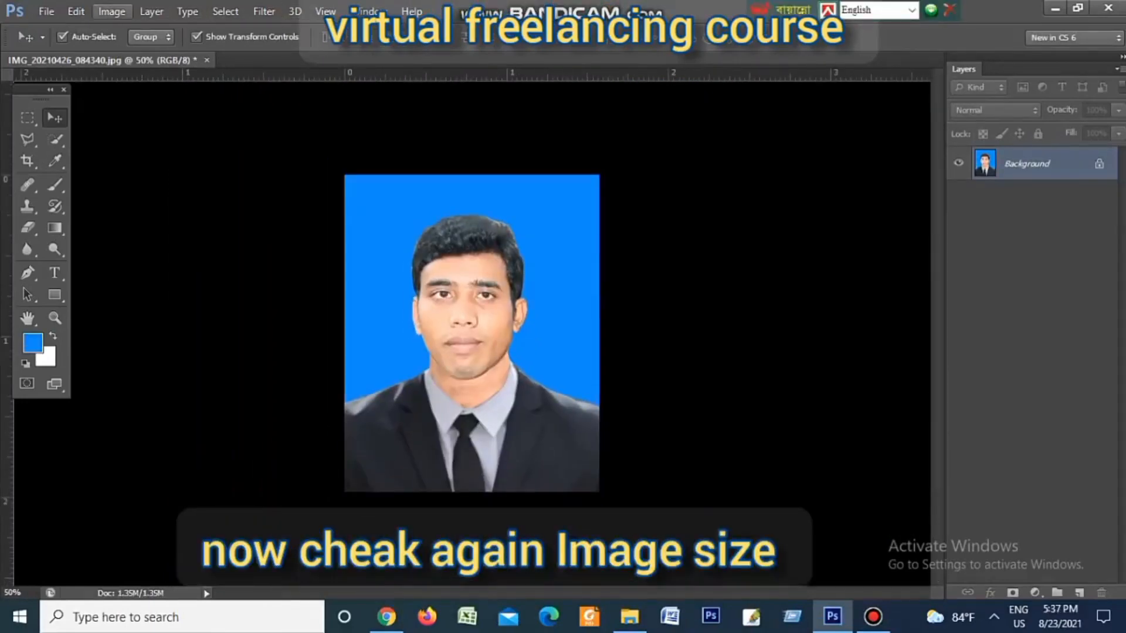
Set the image's resolution to 300 pixels/inch in Image Size.
{"action": "left_click", "coordinate": [111, 11]}
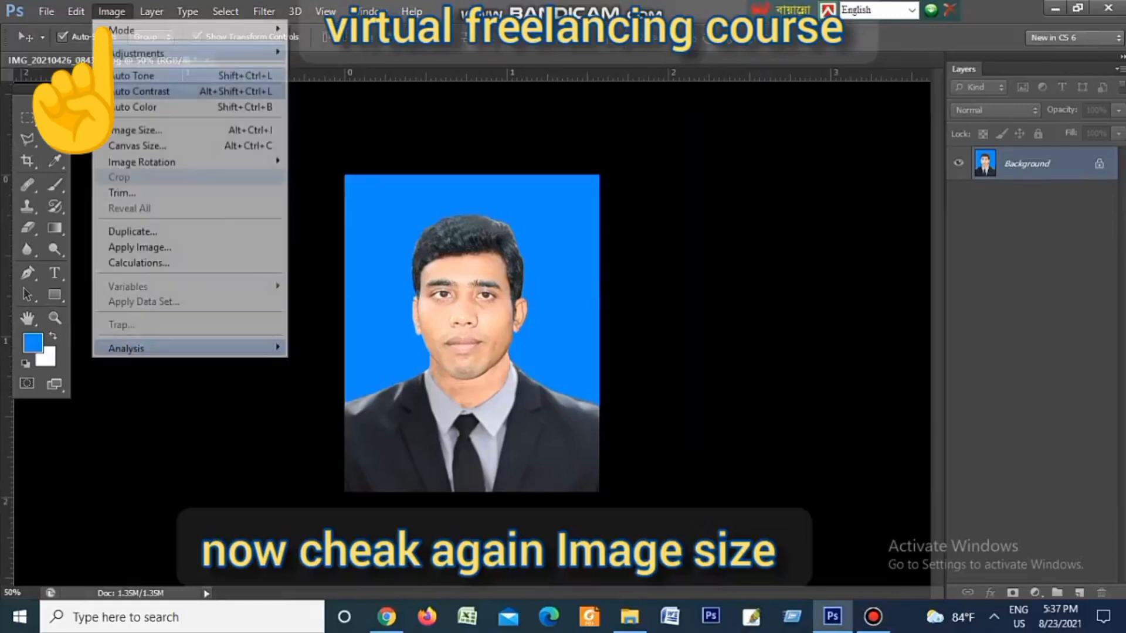
{"action": "left_click", "coordinate": [136, 130]}
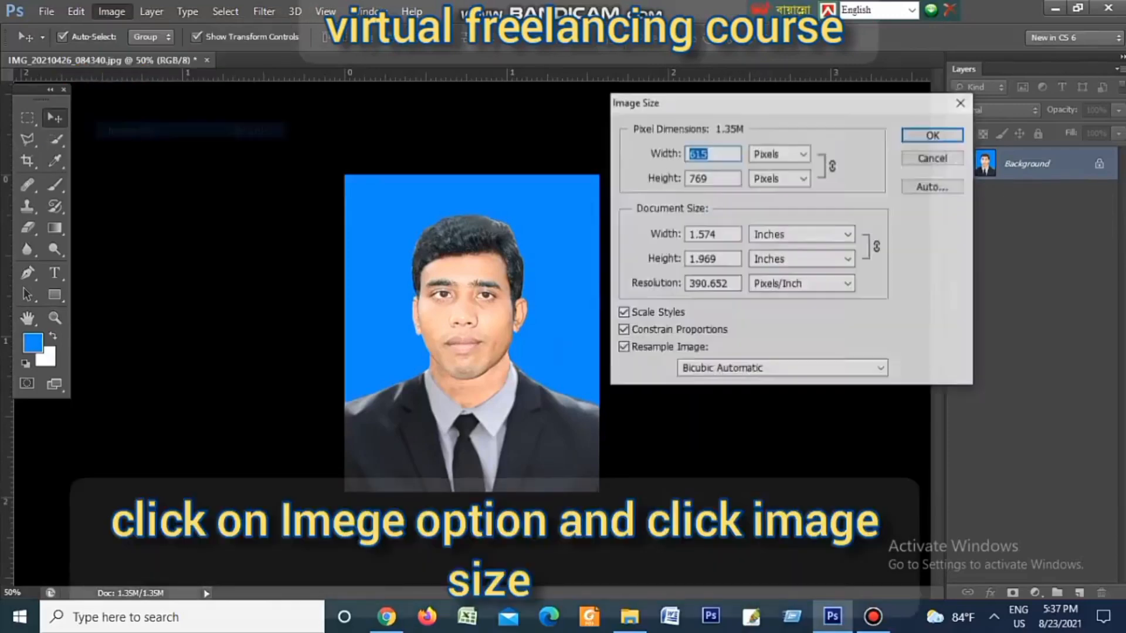
{"action": "left_click_drag", "start_coordinate": [730, 284], "coordinate": [687, 285]}
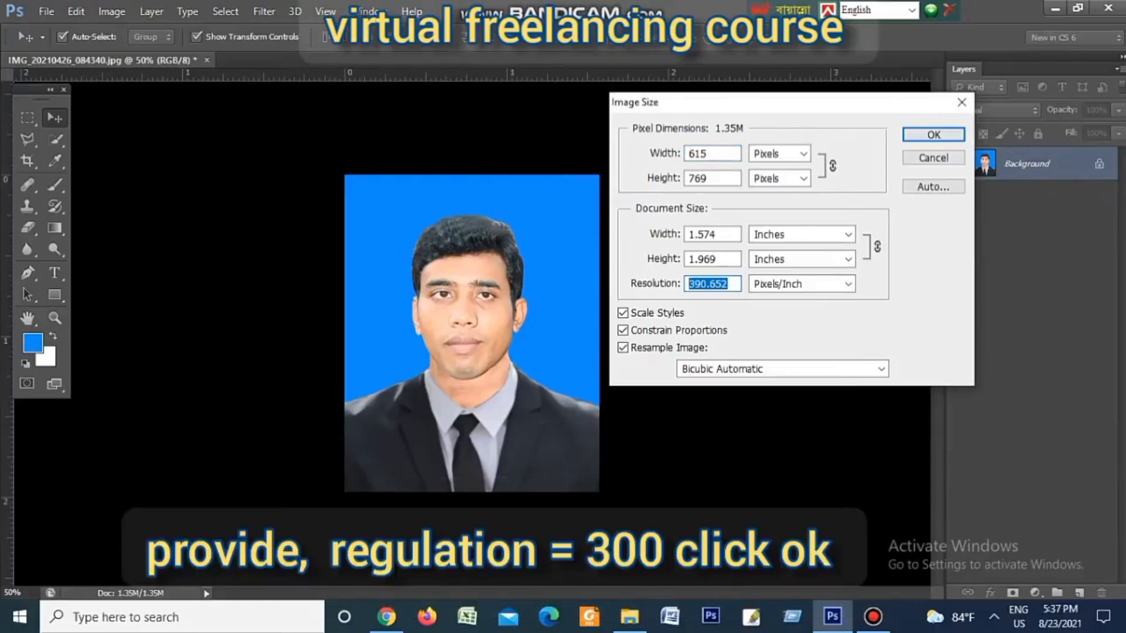
{"action": "key", "text": "BackSpace"}
{"action": "type", "text": "300"}
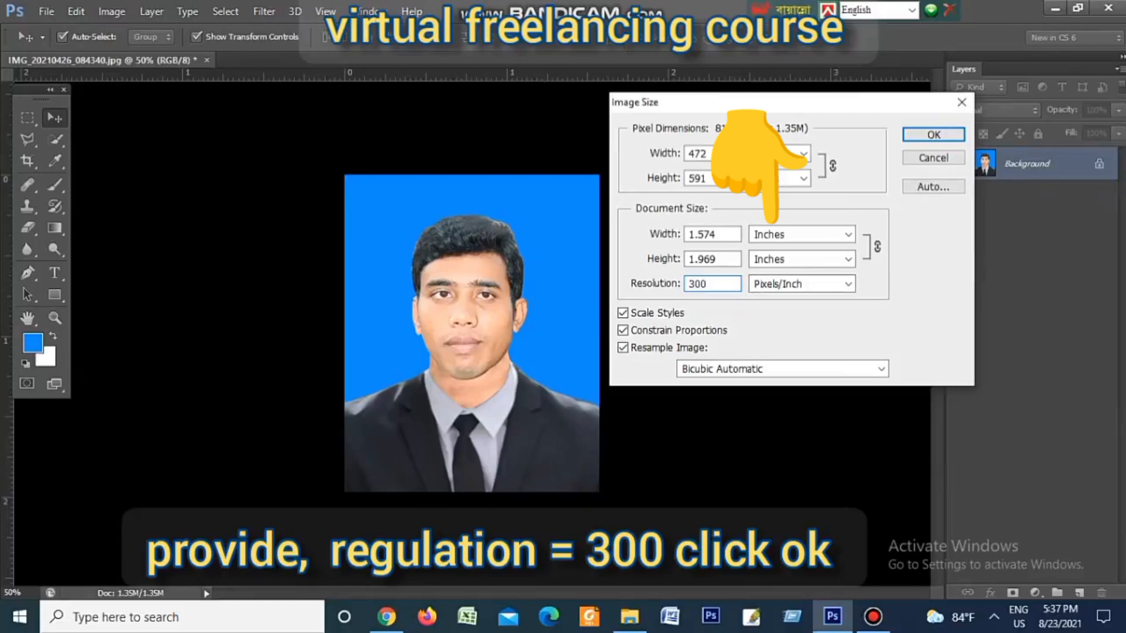
{"action": "key", "text": "Return"}
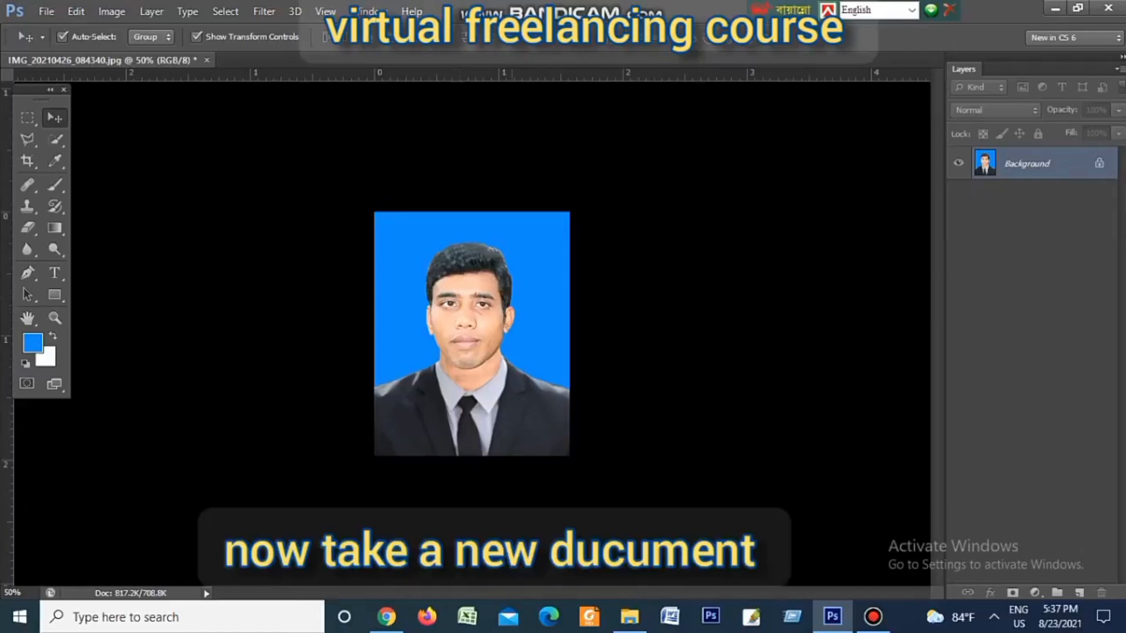
Create a new document with the International Paper preset at A4 size, 210 × 297 mm and 300 pixels/inch.
{"action": "left_click", "coordinate": [47, 11]}
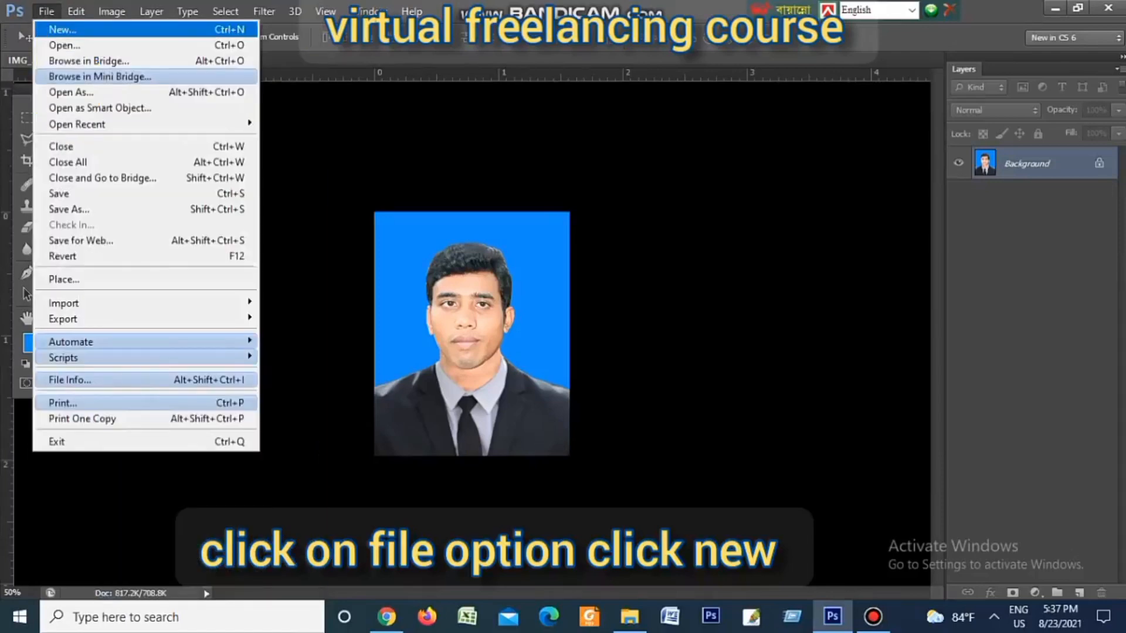
{"action": "key", "text": "Return"}
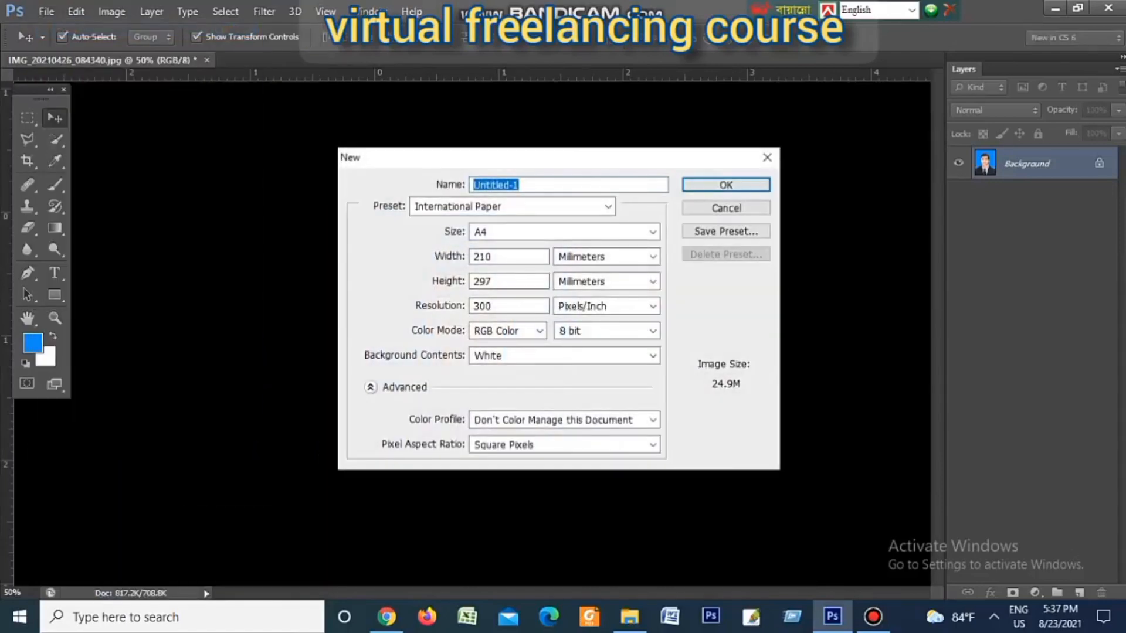
{"action": "left_click", "coordinate": [608, 206]}
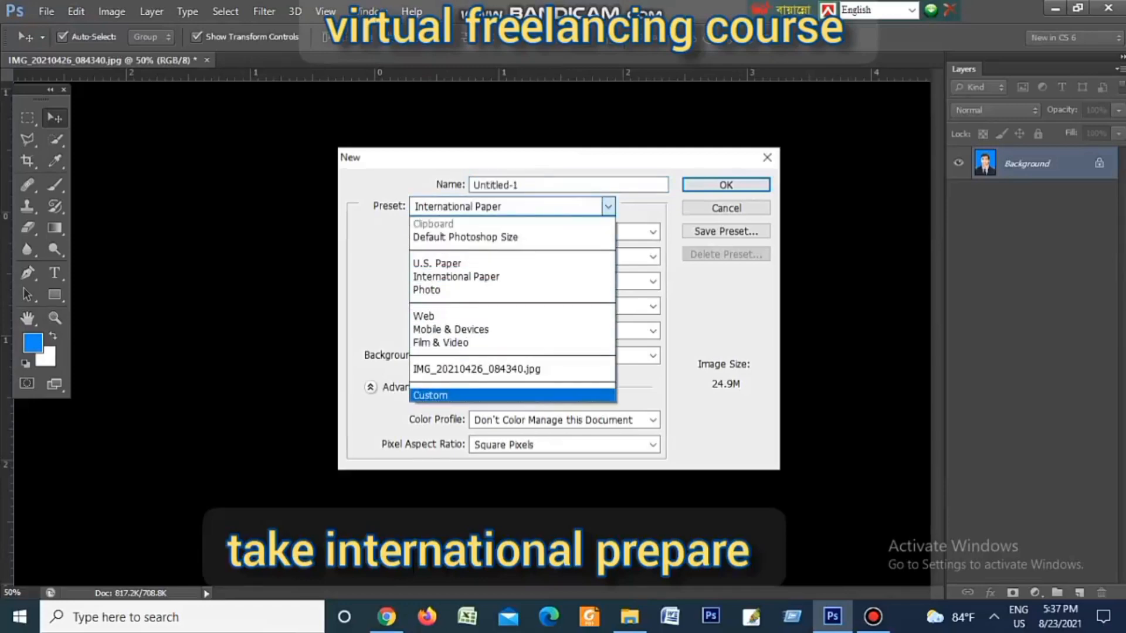
{"action": "left_click", "coordinate": [507, 276]}
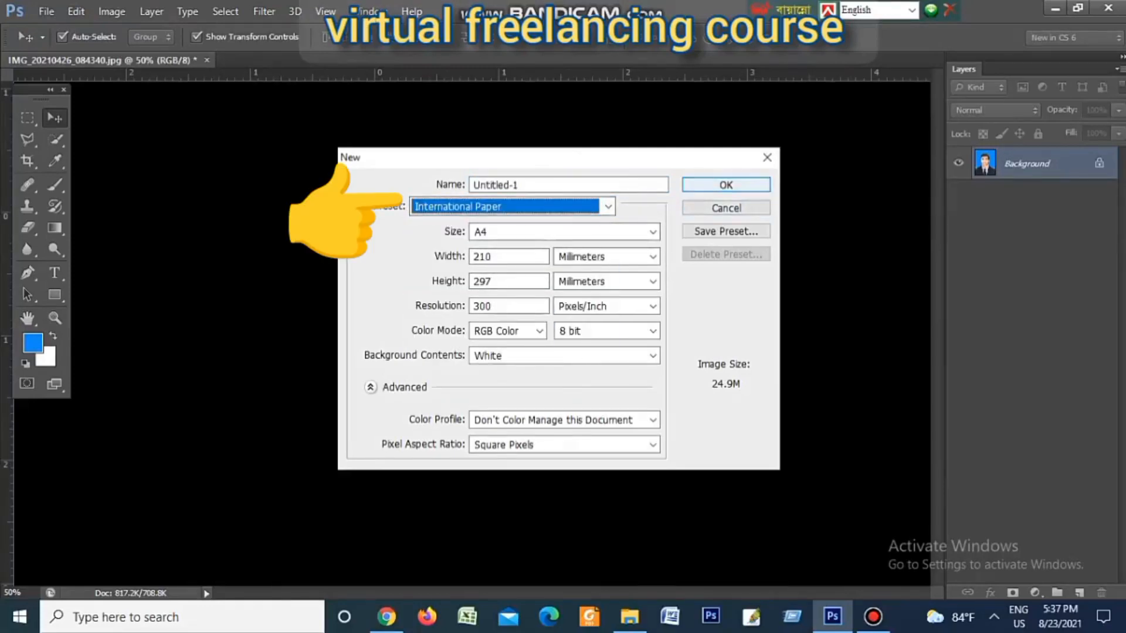
{"action": "key", "text": "Return"}
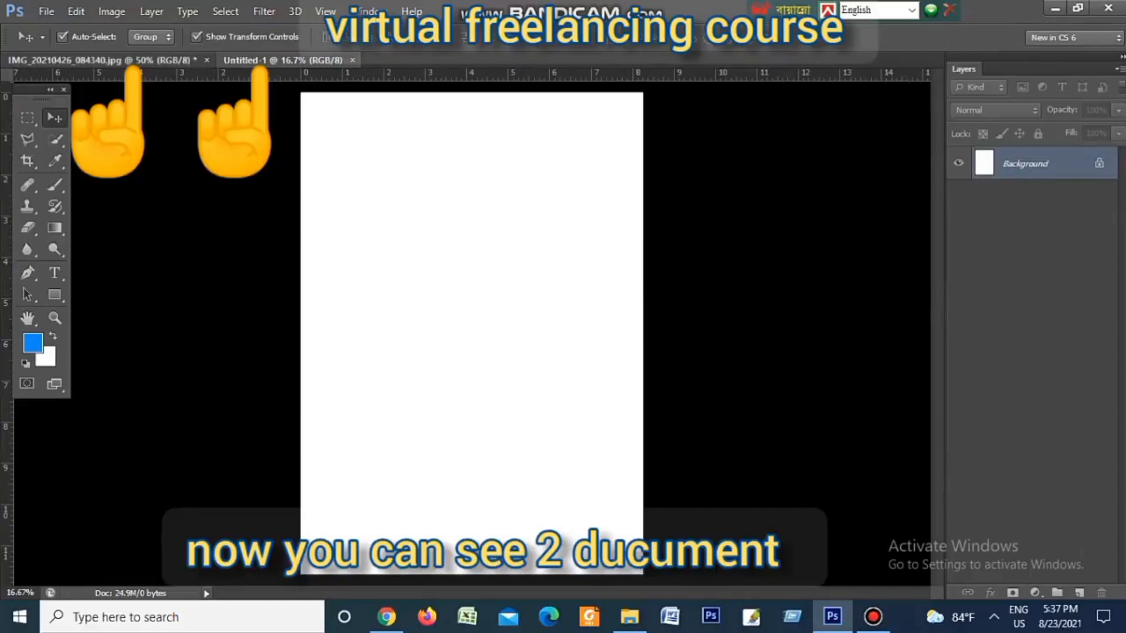
Place the passport photo on the blank A4 page and duplicate it to form a row of four along the page's upper edge.
{"action": "left_click", "coordinate": [176, 60]}
{"action": "left_click", "coordinate": [263, 60]}
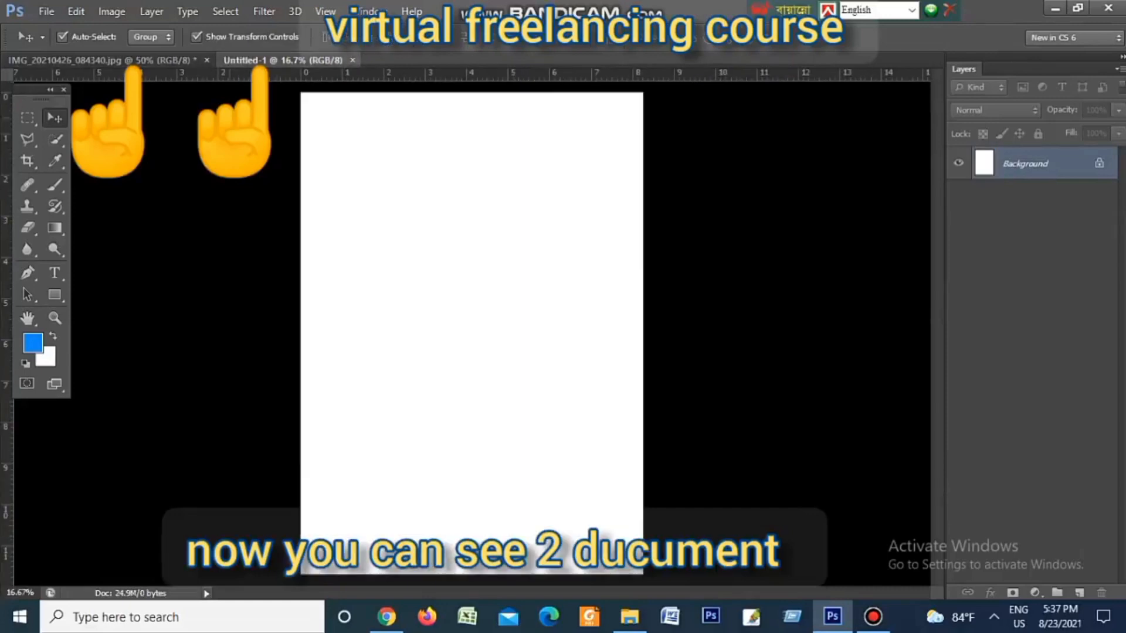
{"action": "left_click", "coordinate": [129, 61]}
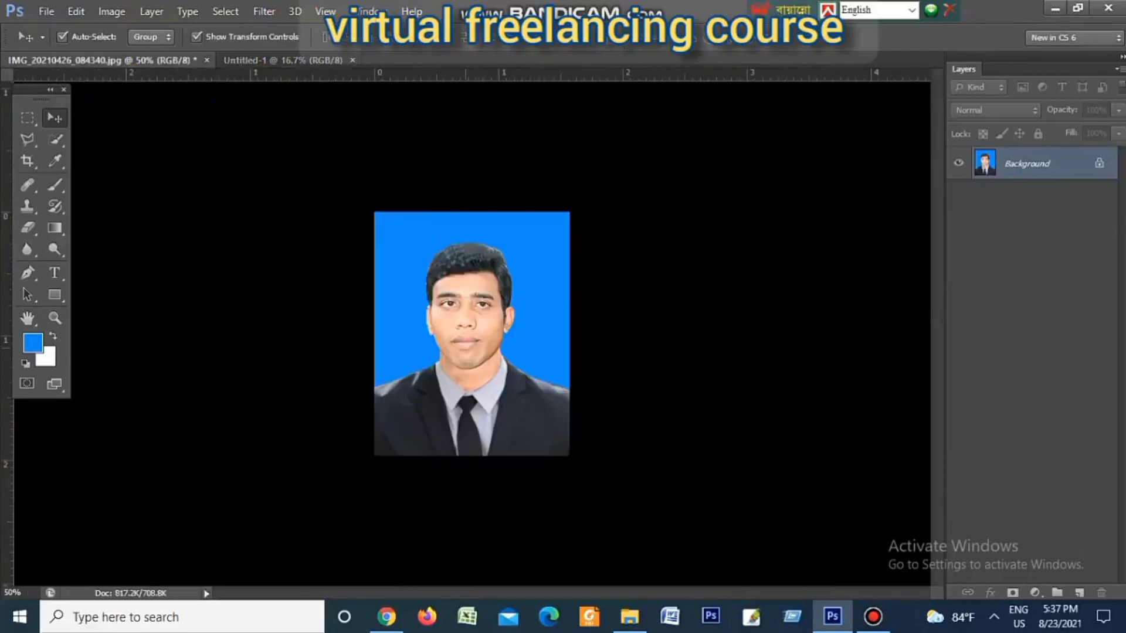
{"action": "left_click_drag", "start_coordinate": [464, 350], "coordinate": [634, 156]}
{"action": "left_click", "coordinate": [576, 236]}
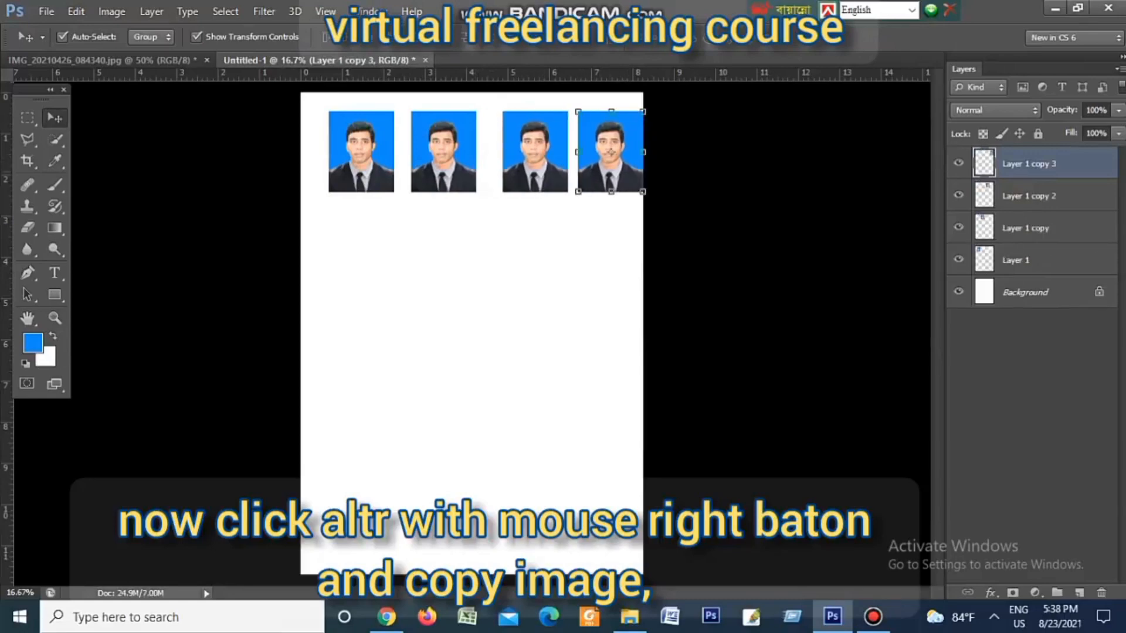
Shift the second, third and fourth passport photos left so the row is closely spaced and fits within the page.
{"action": "left_click", "coordinate": [443, 151]}
{"action": "key", "text": "shift+Left"}
{"action": "key", "text": "shift+Left"}
{"action": "key", "text": "shift+Left"}
{"action": "key", "text": "shift+Left"}
{"action": "key", "text": "shift+Left"}
{"action": "key", "text": "shift+Left"}
{"action": "key", "text": "shift+Left"}
{"action": "key", "text": "shift+Left"}
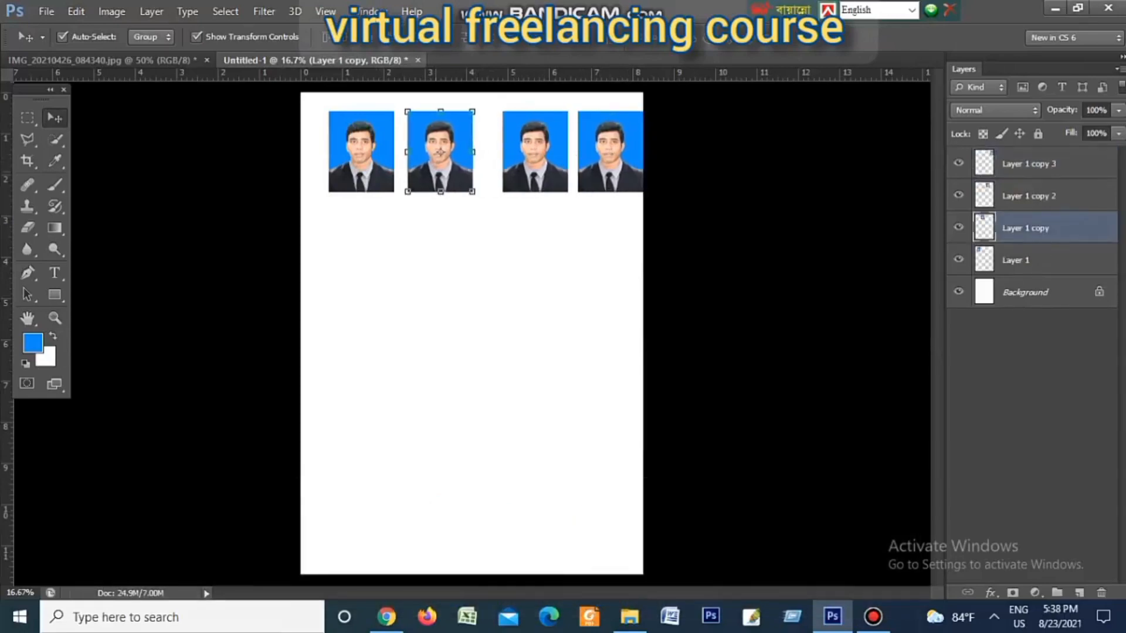
{"action": "left_click_drag", "start_coordinate": [531, 158], "coordinate": [505, 158]}
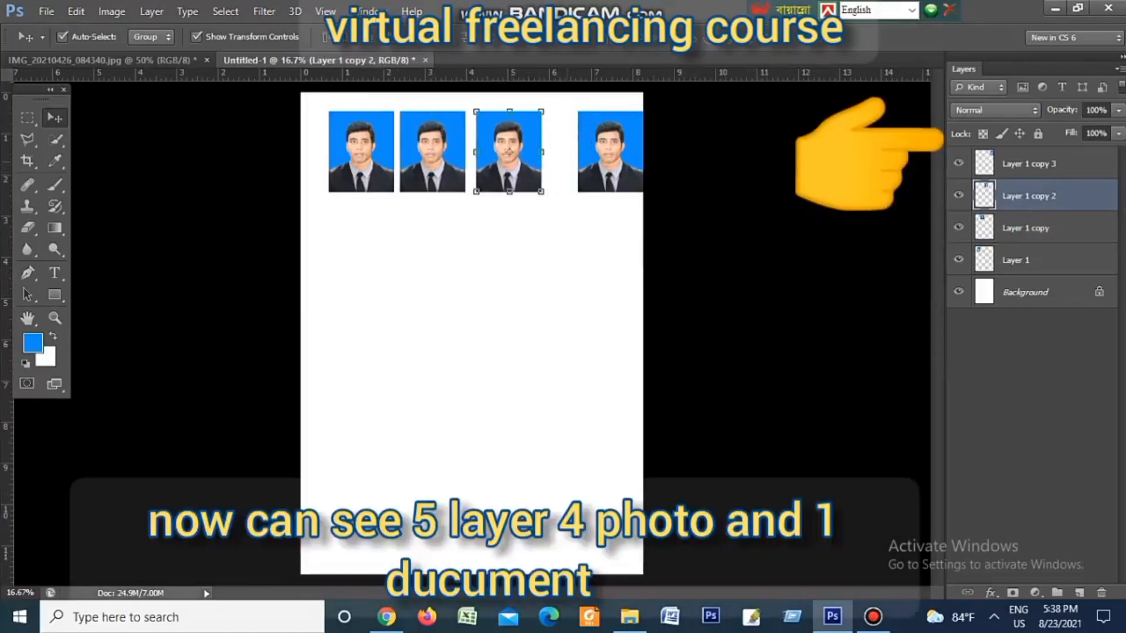
{"action": "left_click_drag", "start_coordinate": [614, 158], "coordinate": [590, 158]}
{"action": "left_click", "coordinate": [577, 258]}
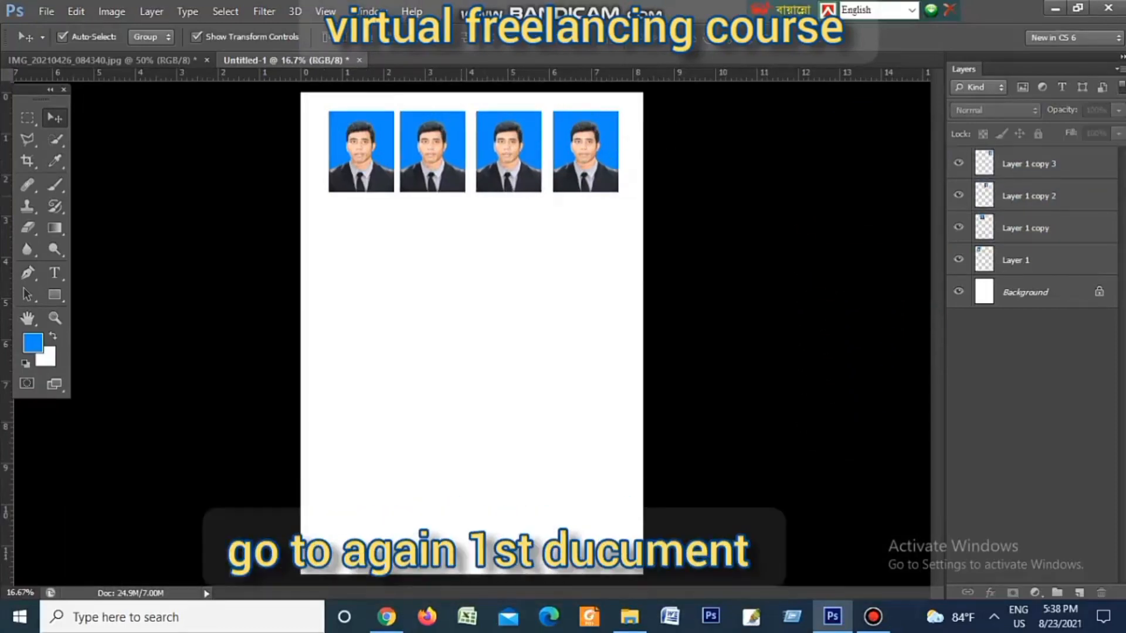
Crop the original photo document to stamp size, 0.8 in wide by 1 in high.
{"action": "left_click", "coordinate": [103, 60]}
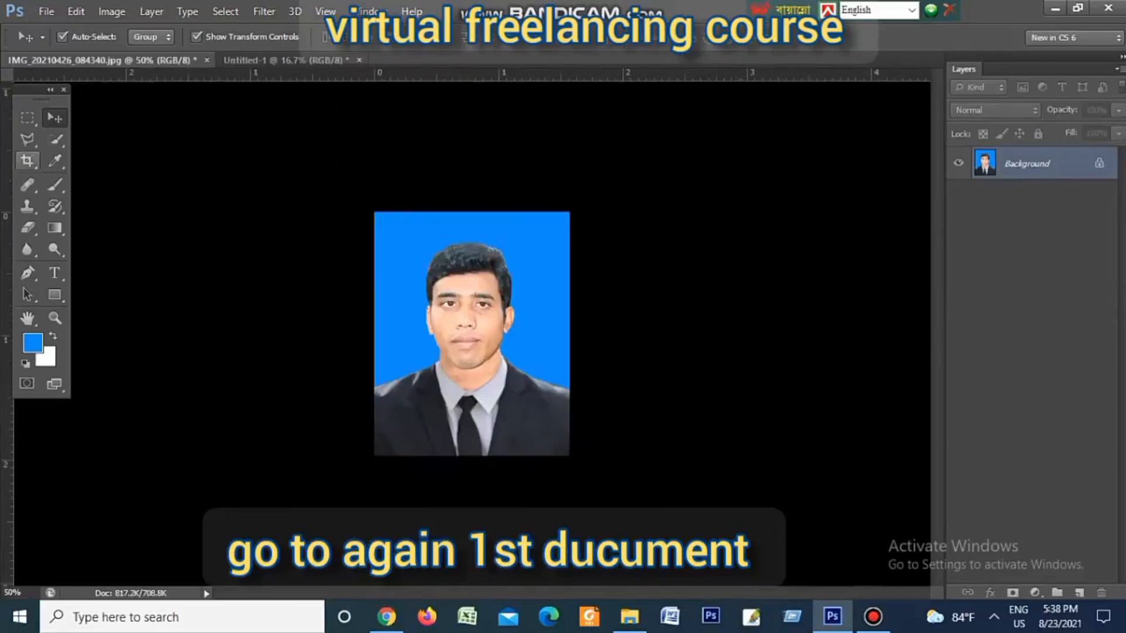
{"action": "left_click", "coordinate": [27, 160]}
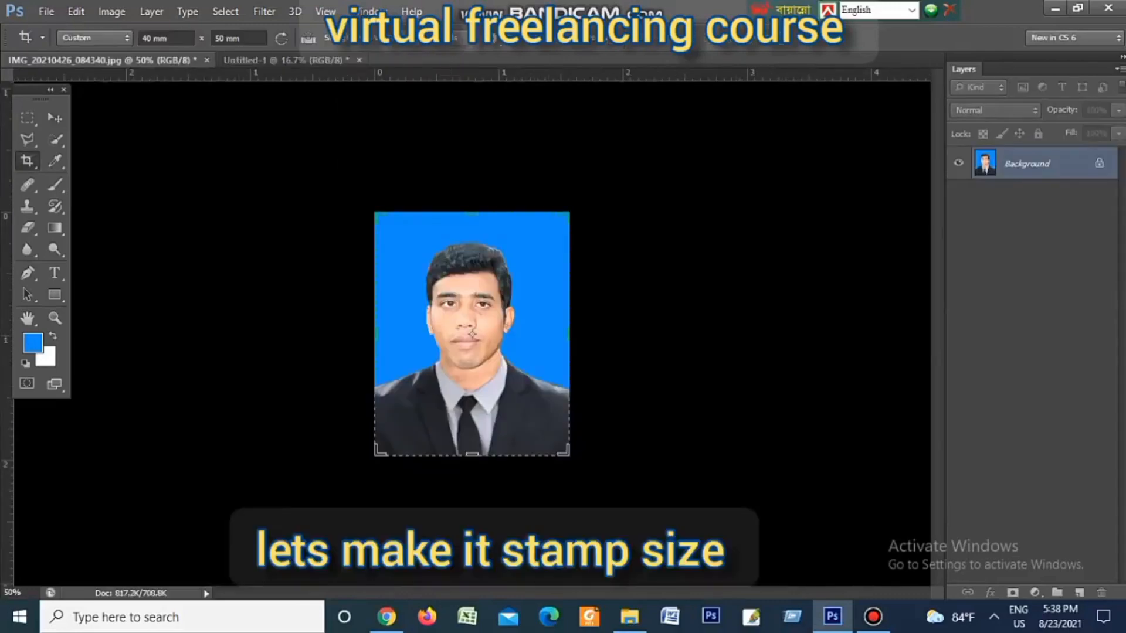
{"action": "left_click_drag", "start_coordinate": [168, 38], "coordinate": [136, 39]}
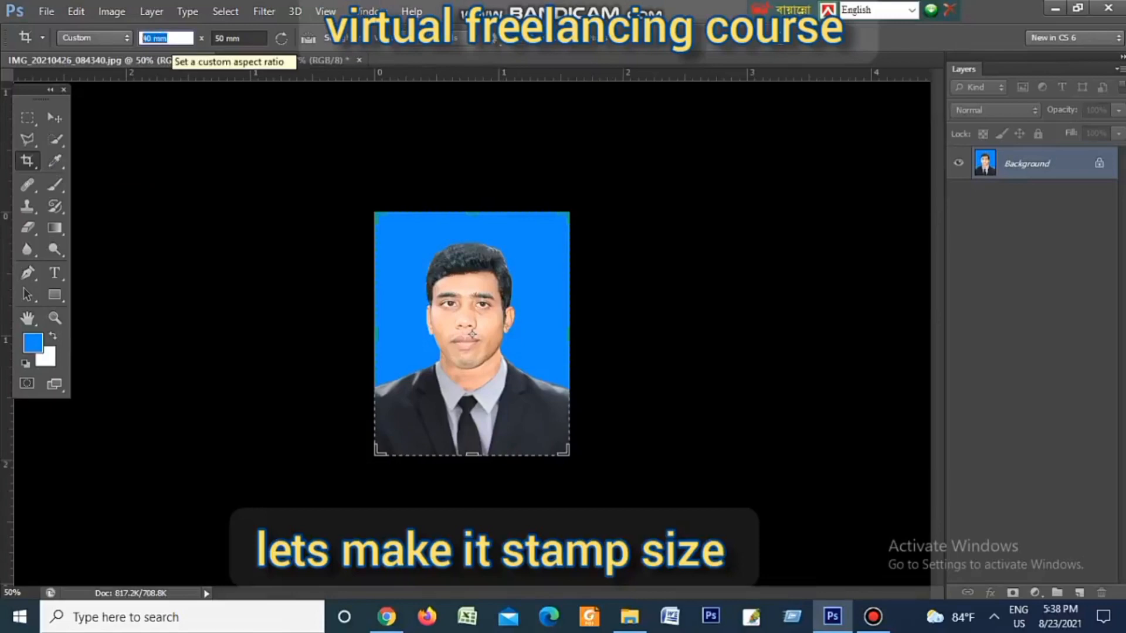
{"action": "type", "text": "0.8"}
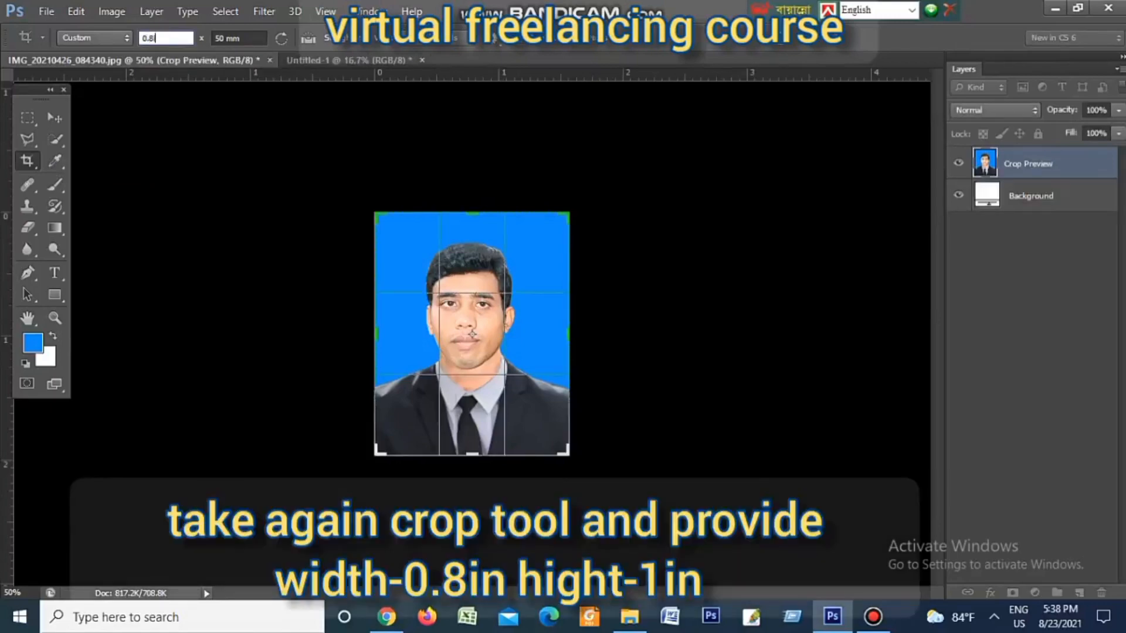
{"action": "type", "text": "in"}
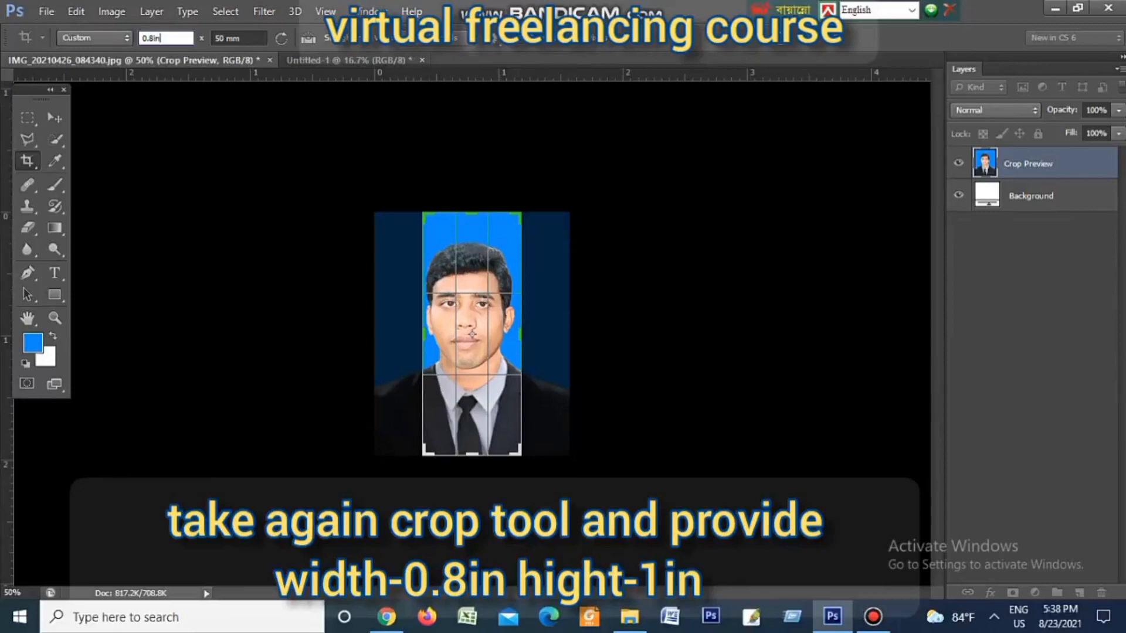
{"action": "key", "text": "Tab"}
{"action": "key", "text": "BackSpace"}
{"action": "key", "text": "BackSpace"}
{"action": "key", "text": "BackSpace"}
{"action": "key", "text": "BackSpace"}
{"action": "key", "text": "BackSpace"}
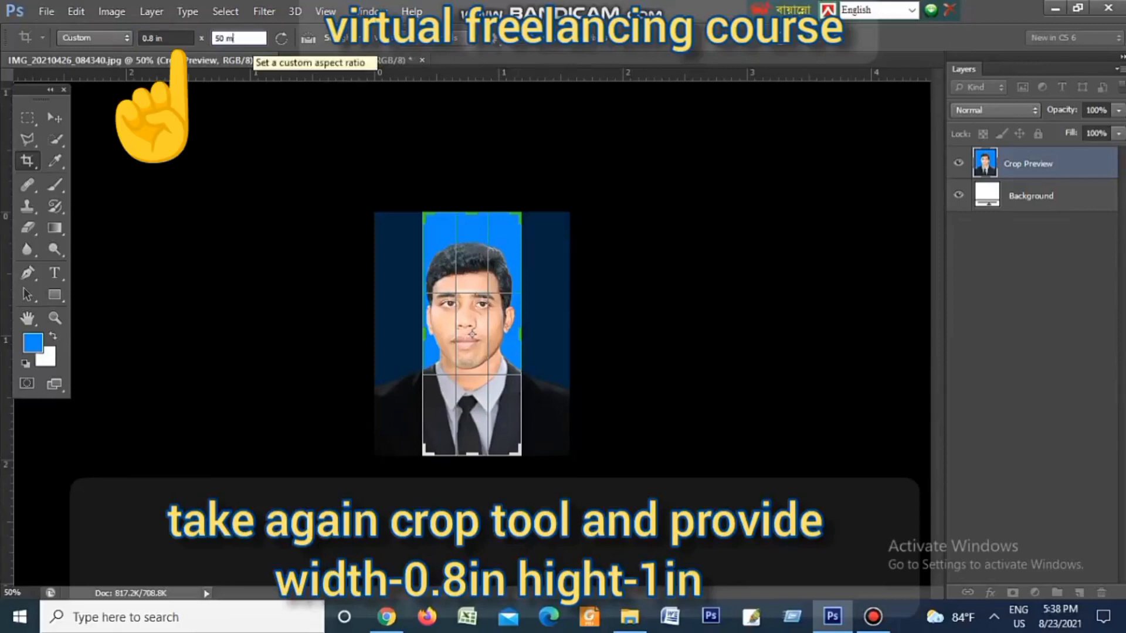
{"action": "type", "text": "1in"}
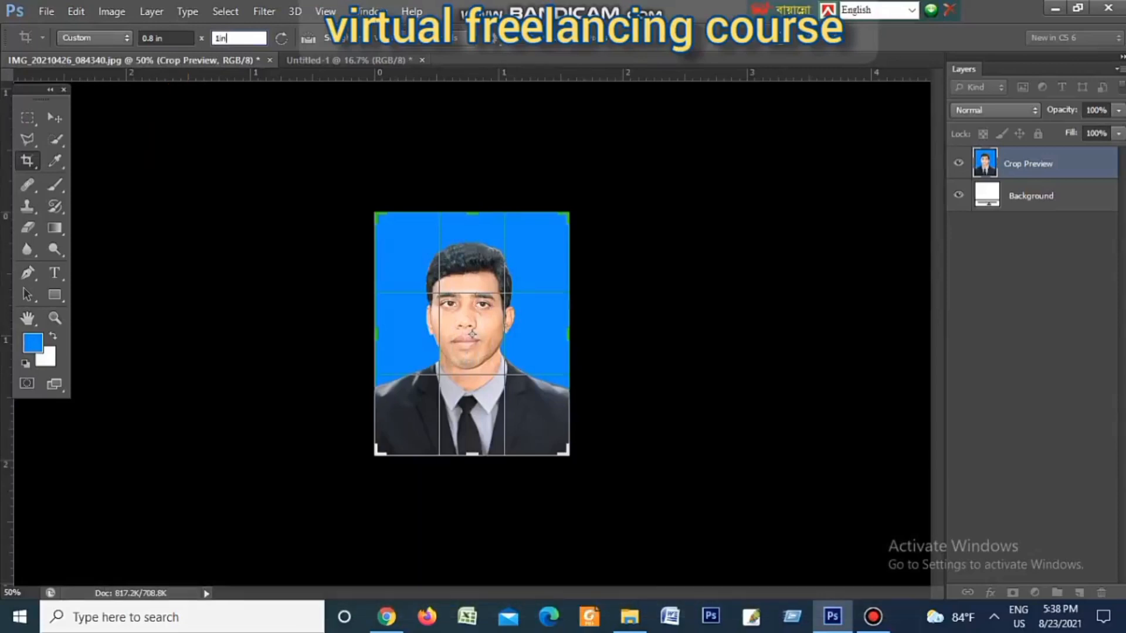
{"action": "key", "text": "Return"}
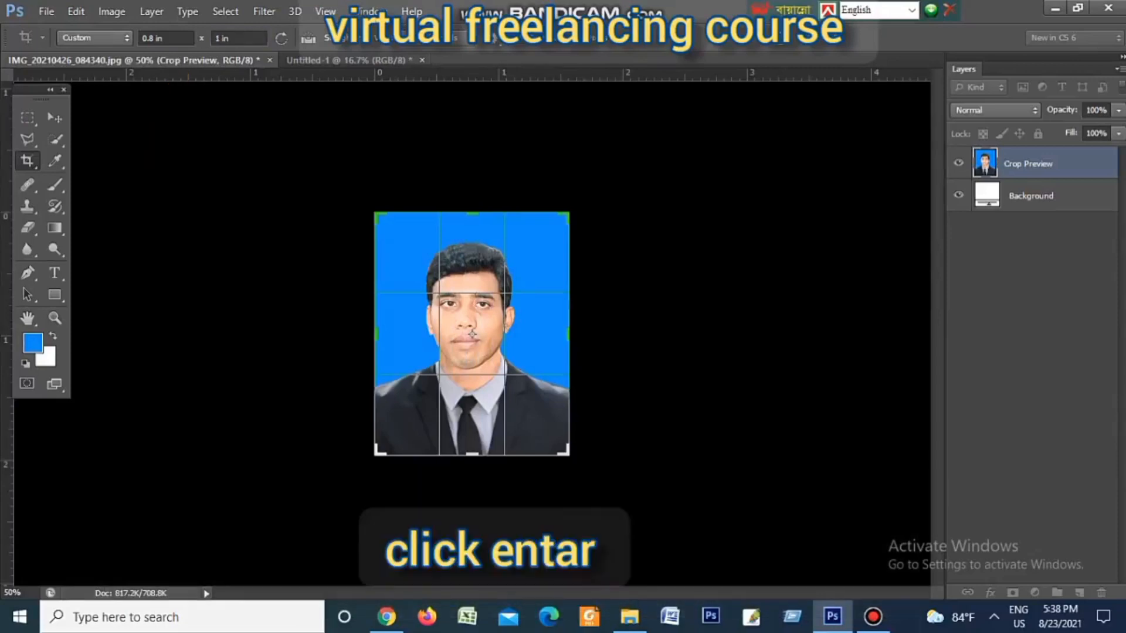
{"action": "key", "text": "Return"}
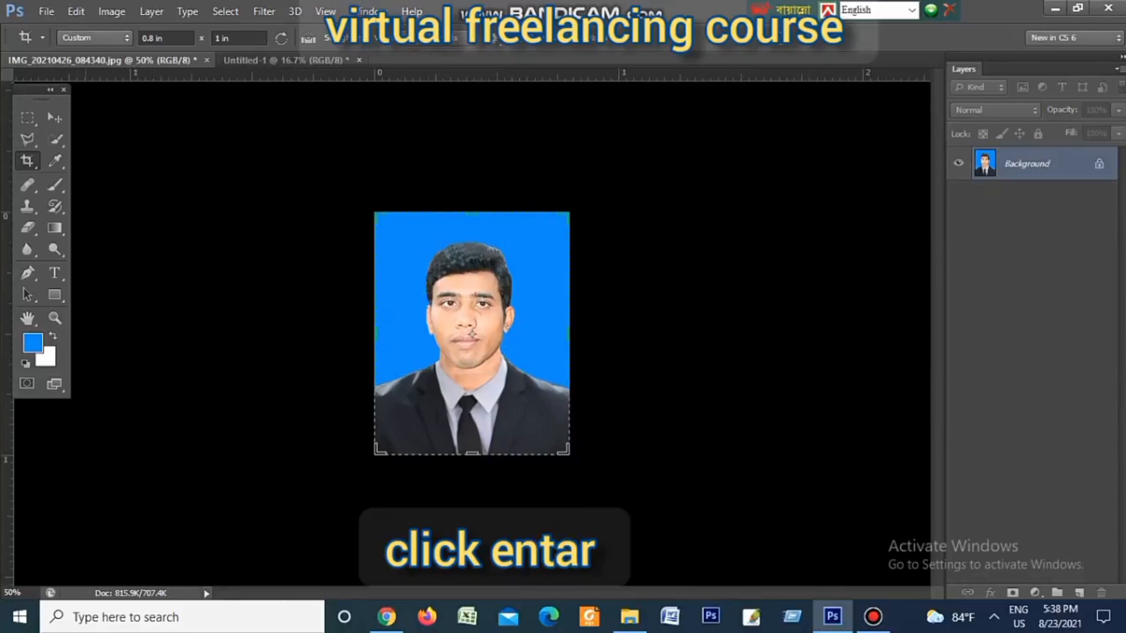
Set the stamp-size photo's resolution to 300 pixels/inch in Image Size.
{"action": "key", "text": "v"}
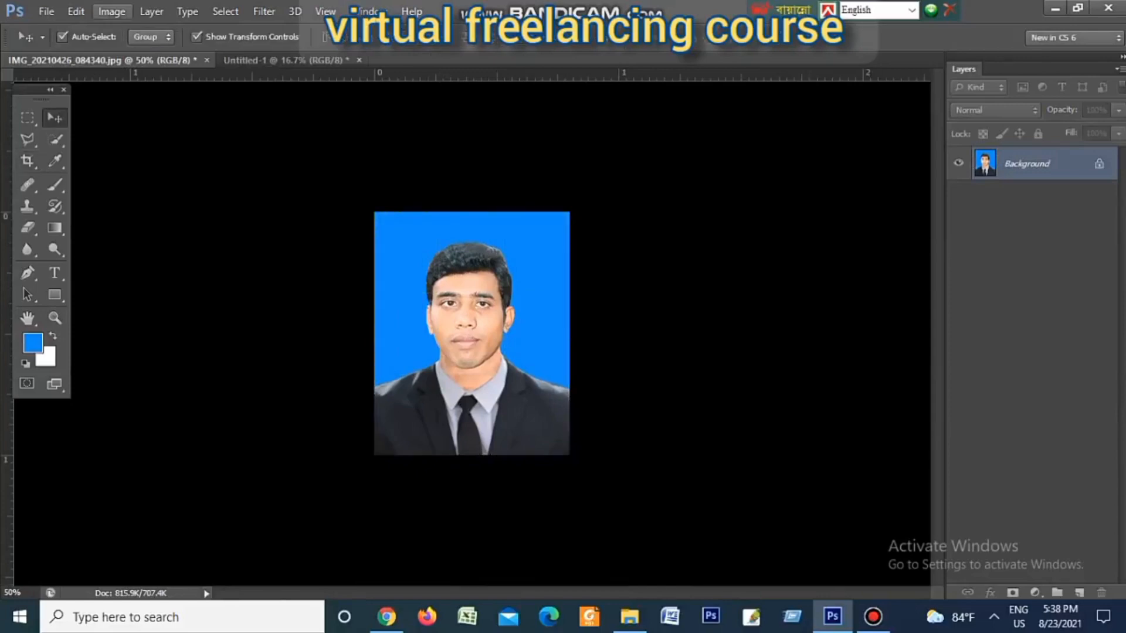
{"action": "left_click", "coordinate": [111, 11]}
{"action": "left_click", "coordinate": [111, 11]}
{"action": "left_click", "coordinate": [111, 12]}
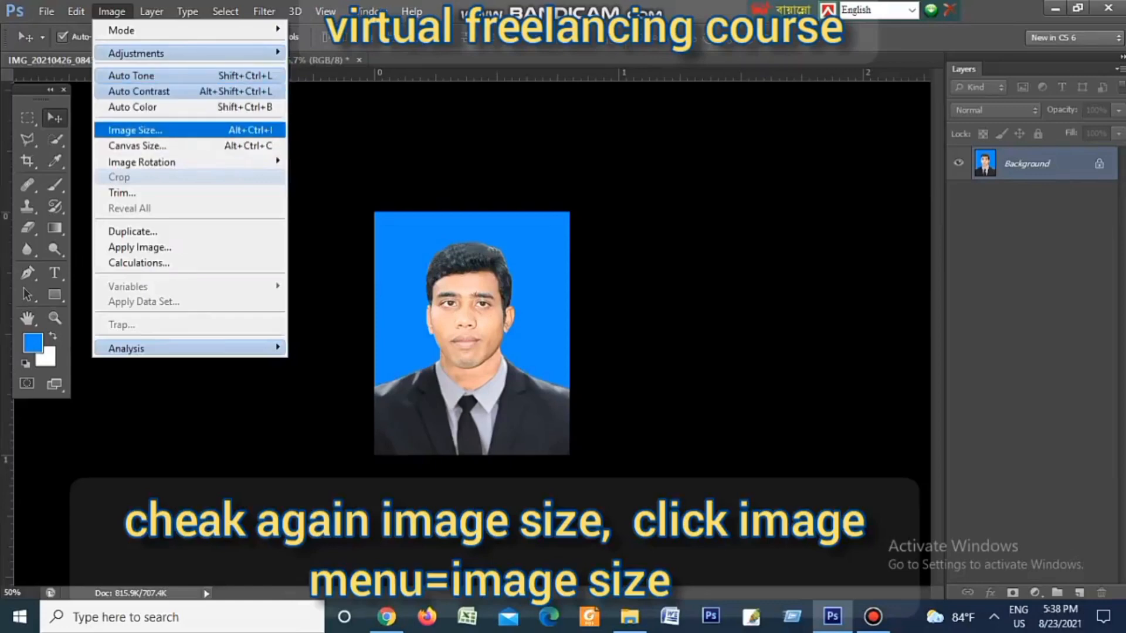
{"action": "left_click", "coordinate": [135, 130]}
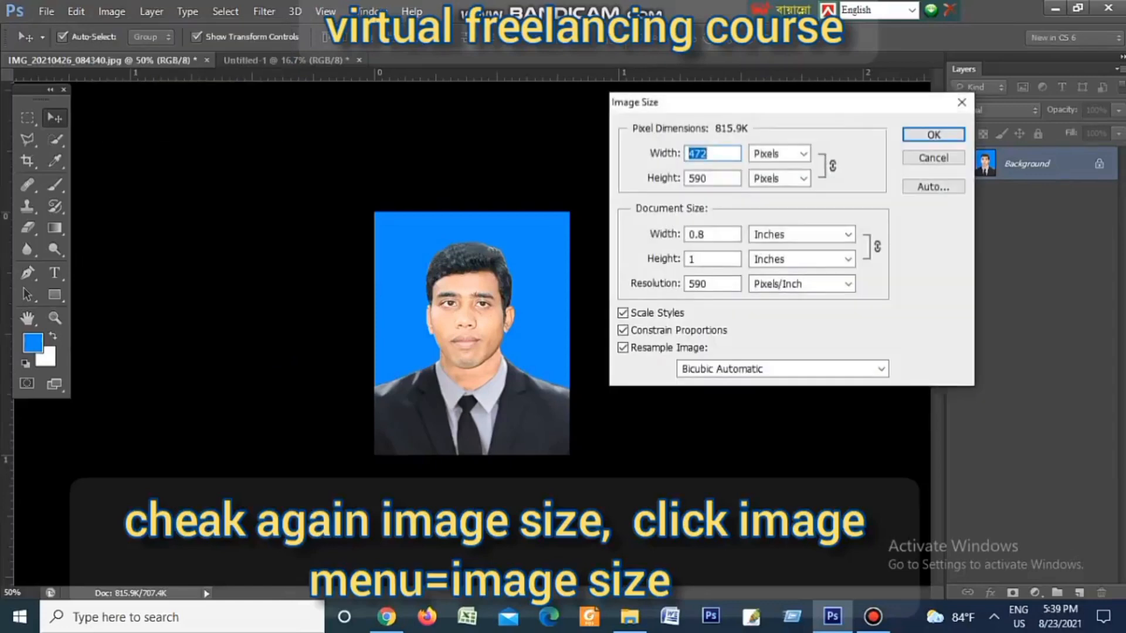
{"action": "left_click_drag", "start_coordinate": [711, 284], "coordinate": [687, 285]}
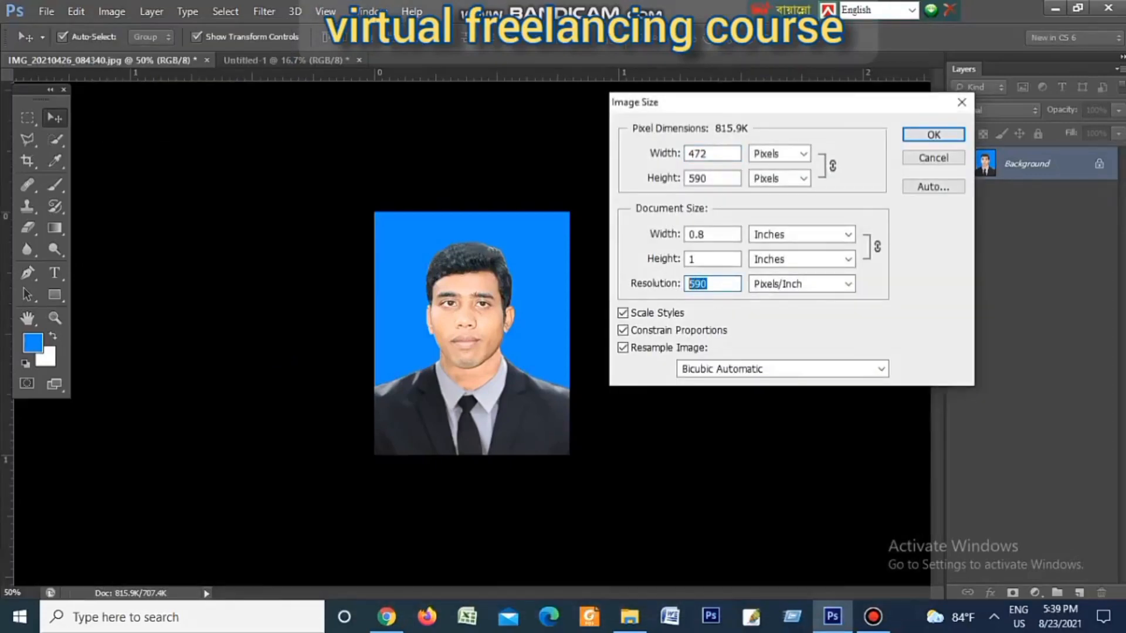
{"action": "type", "text": "300"}
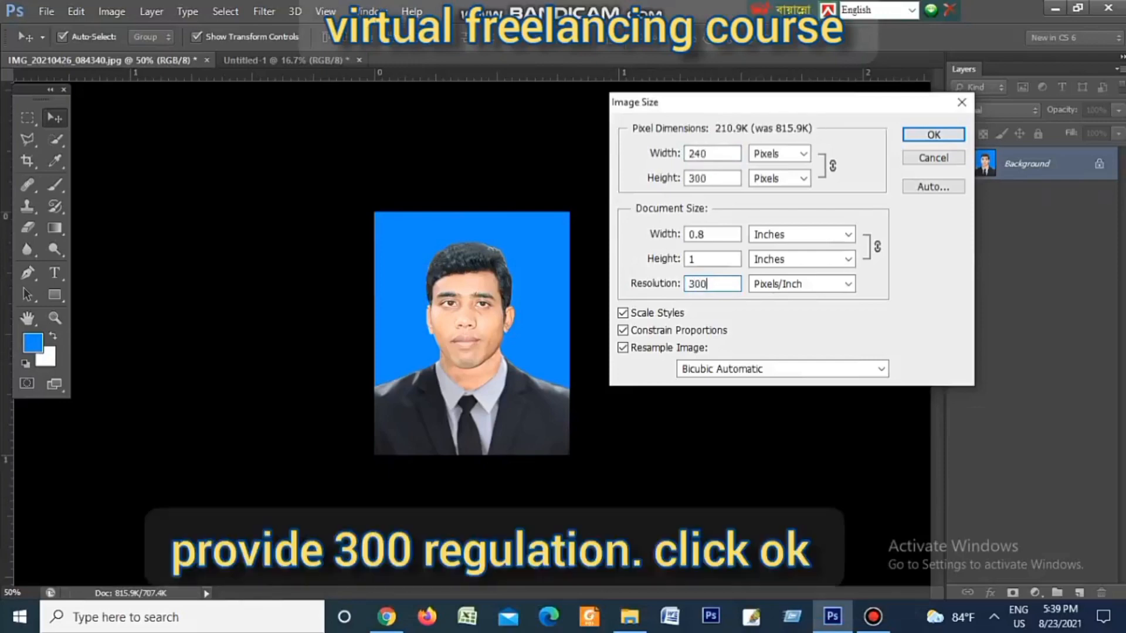
{"action": "left_click", "coordinate": [933, 135]}
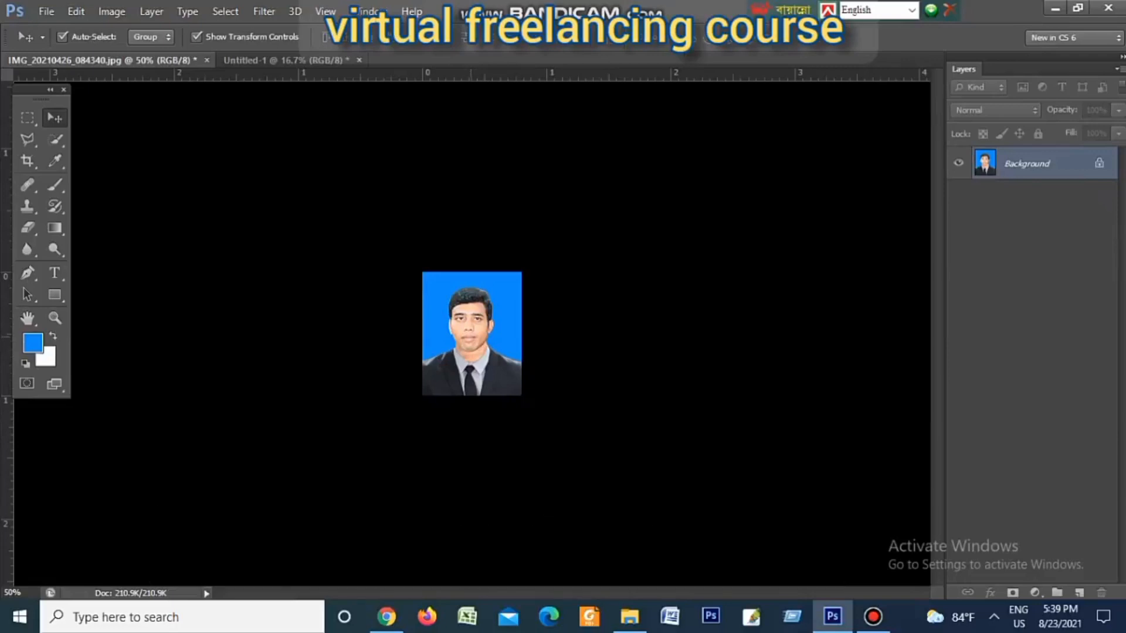
Place the stamp-size photo below the passport row on the A4 page and arrange five evenly spaced copies in a second row.
{"action": "left_click_drag", "start_coordinate": [476, 344], "coordinate": [442, 170]}
{"action": "left_click_drag", "start_coordinate": [424, 221], "coordinate": [438, 221]}
{"action": "left_click_drag", "start_coordinate": [432, 221], "coordinate": [524, 220]}
{"action": "left_click", "coordinate": [434, 221]}
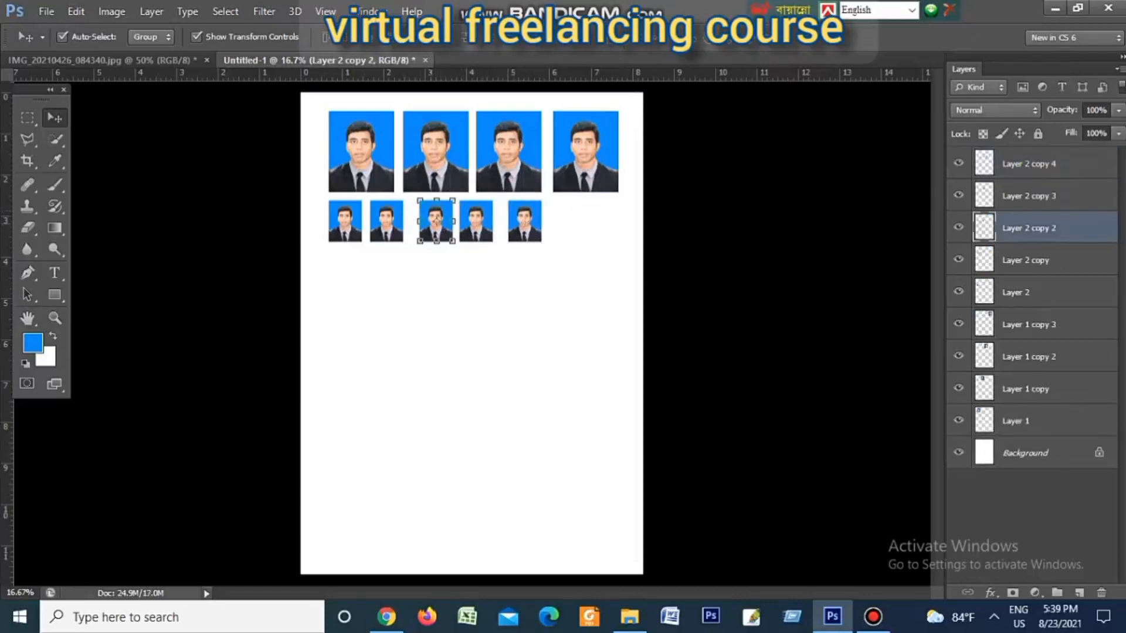
{"action": "left_click_drag", "start_coordinate": [434, 221], "coordinate": [512, 221]}
{"action": "left_click", "coordinate": [474, 221]}
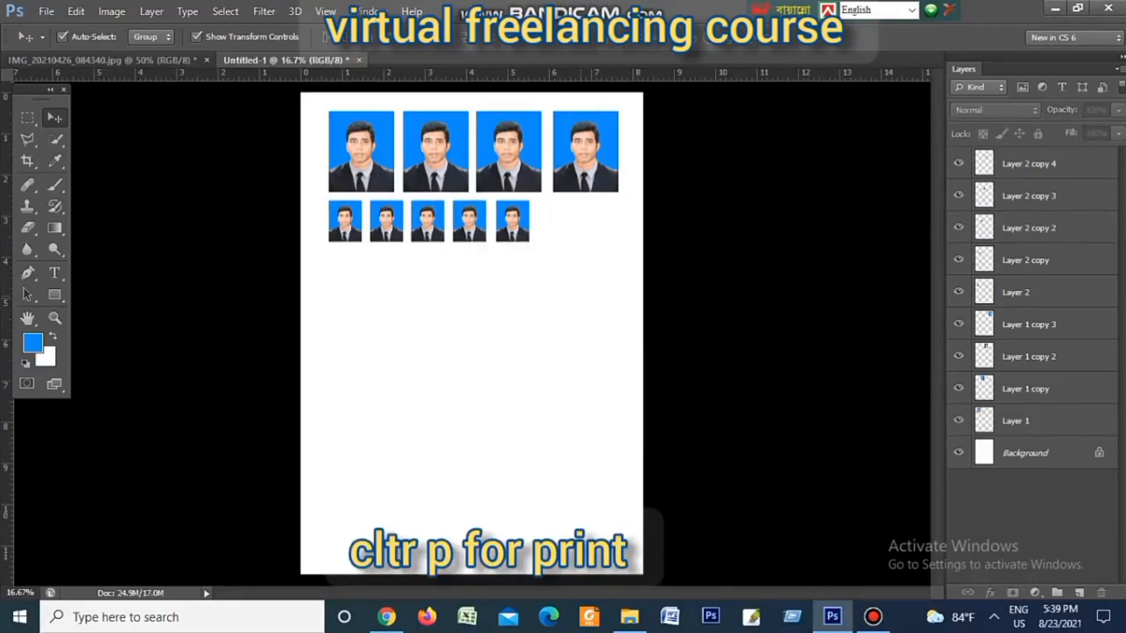
Open the print settings for the photo page and set the EPSON L130 Series print quality to High.
{"action": "left_click", "coordinate": [46, 11]}
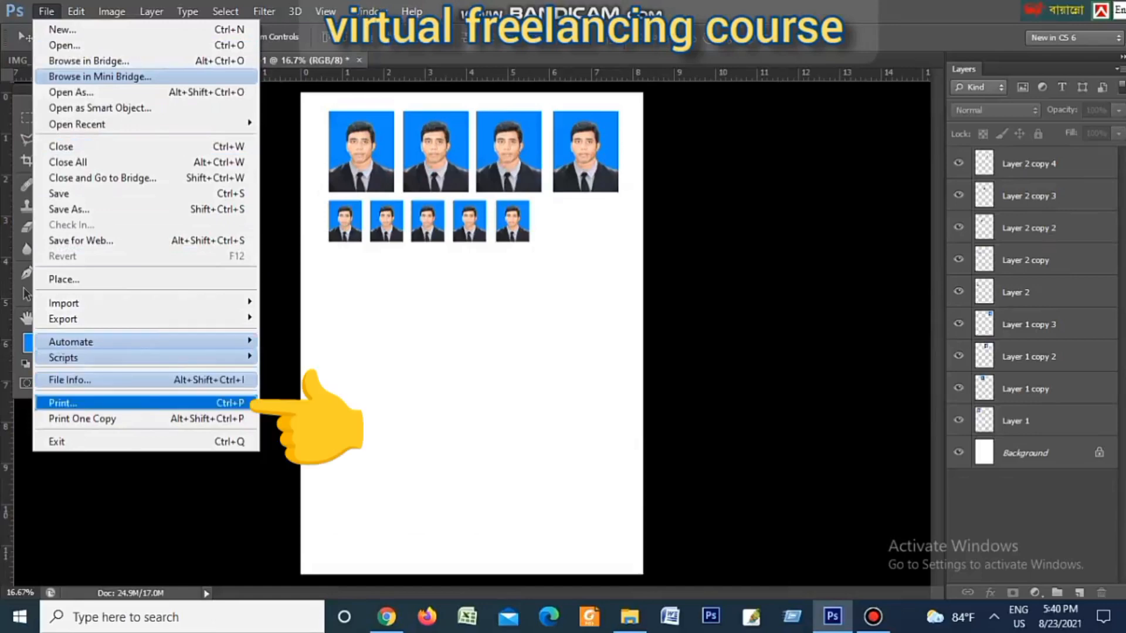
{"action": "key", "text": "Return"}
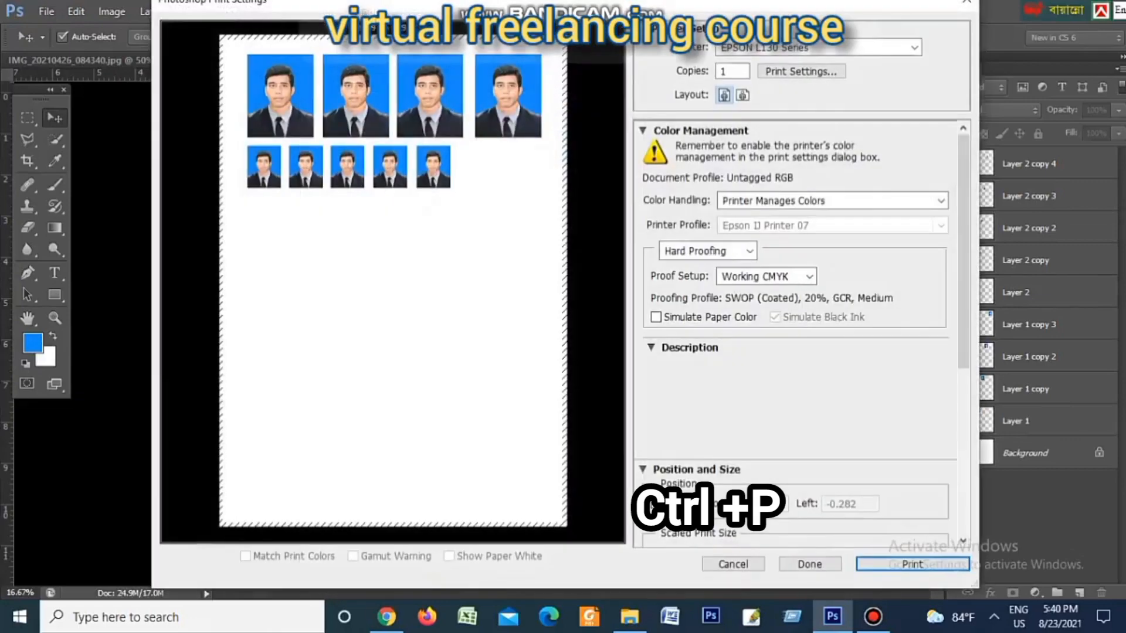
{"action": "left_click", "coordinate": [801, 71]}
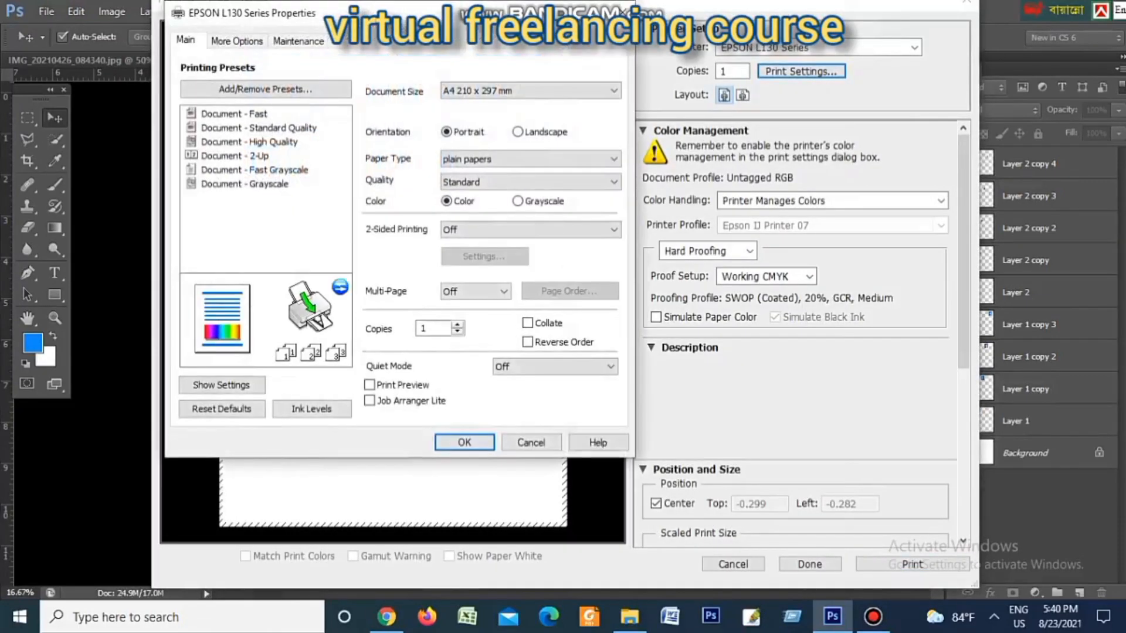
{"action": "left_click", "coordinate": [597, 91]}
{"action": "left_click", "coordinate": [597, 92]}
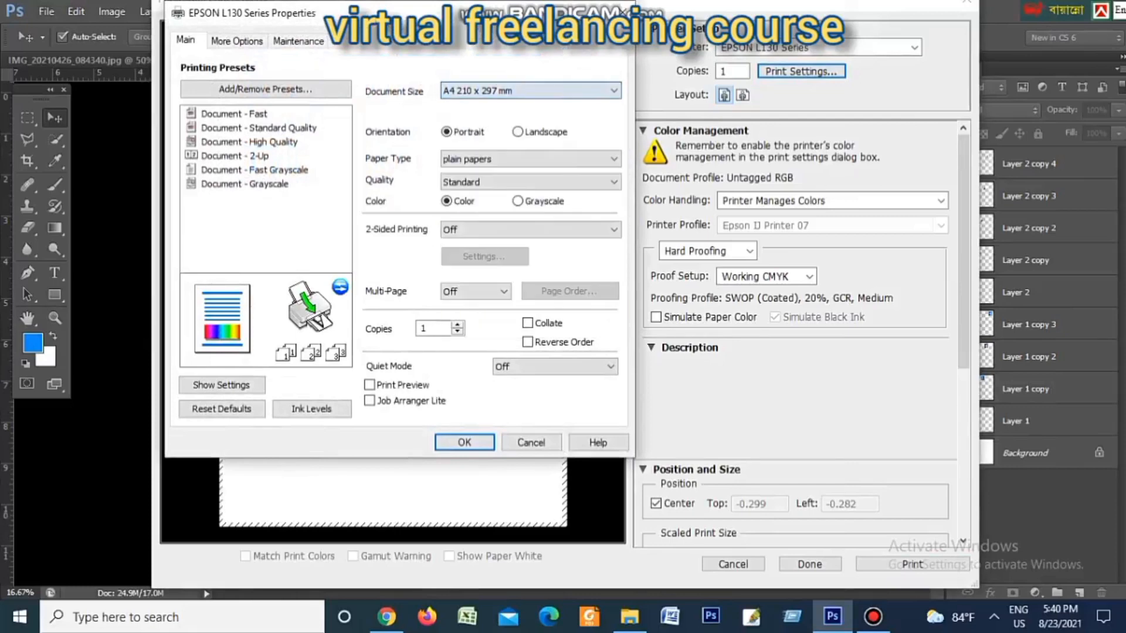
{"action": "left_click", "coordinate": [597, 182]}
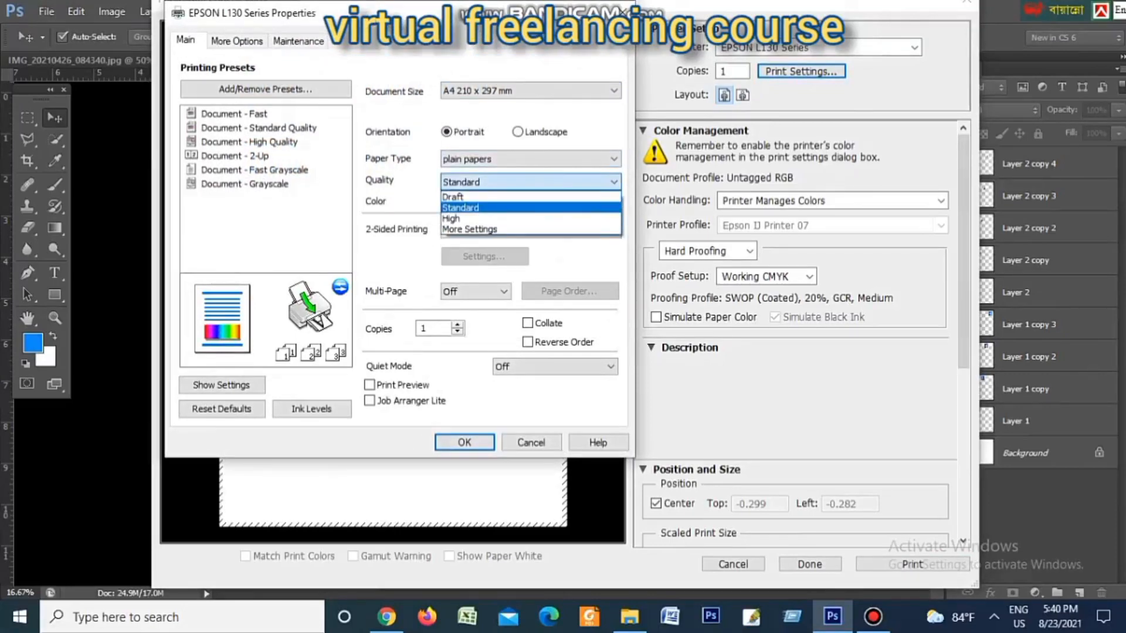
{"action": "left_click", "coordinate": [596, 218]}
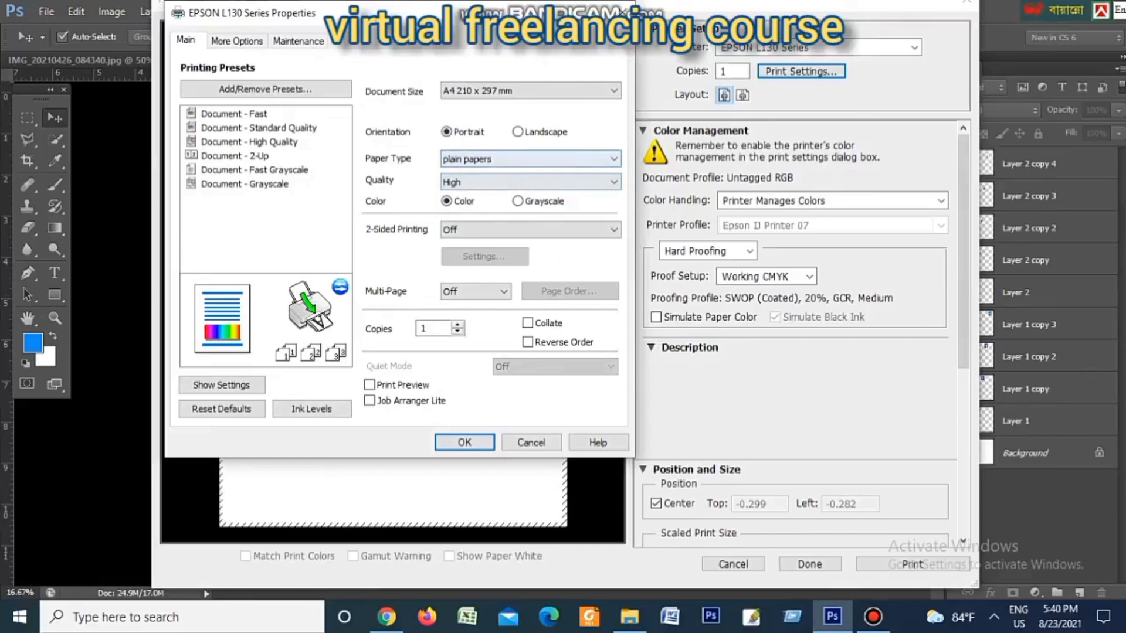
Set the paper type to Epson Premium Glossy with Color output and accept the printer properties.
{"action": "left_click", "coordinate": [597, 159]}
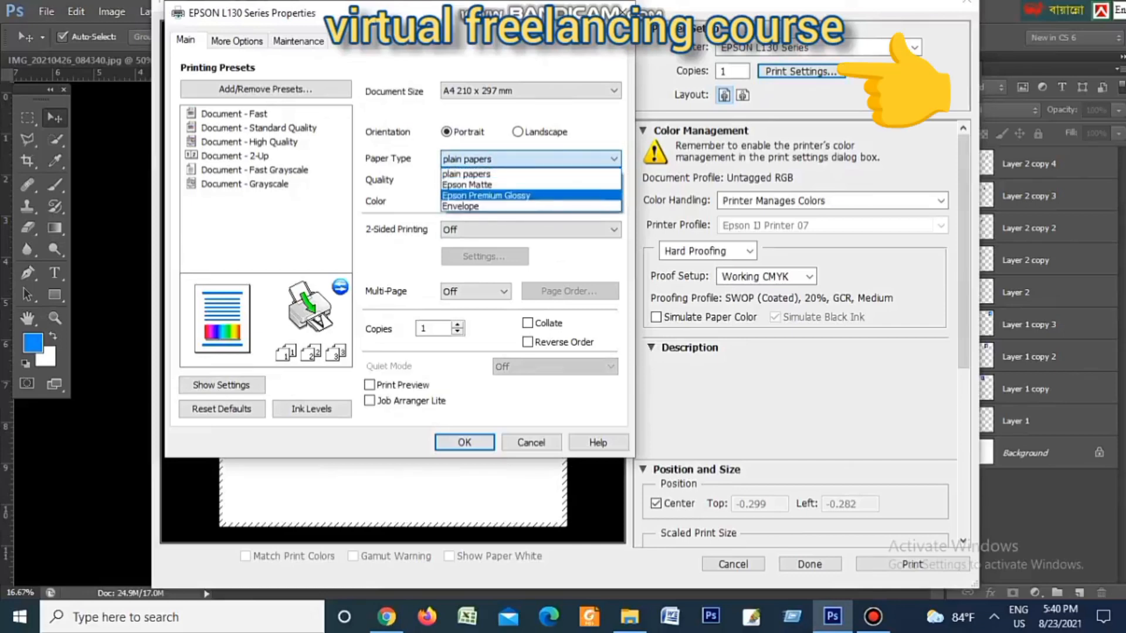
{"action": "left_click", "coordinate": [597, 195]}
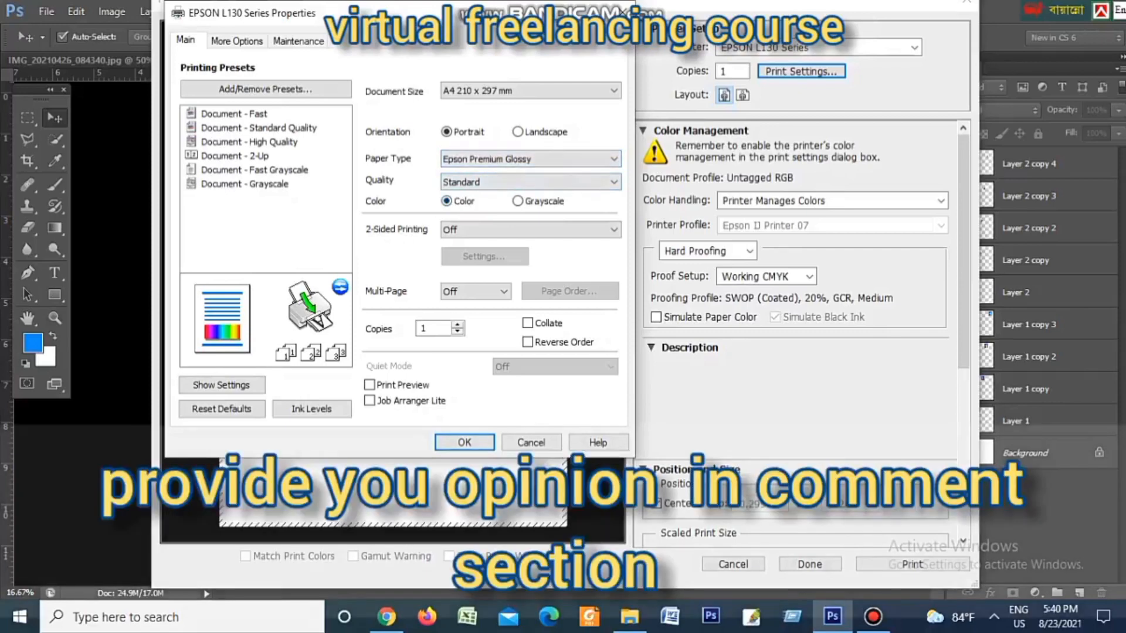
{"action": "left_click", "coordinate": [518, 201]}
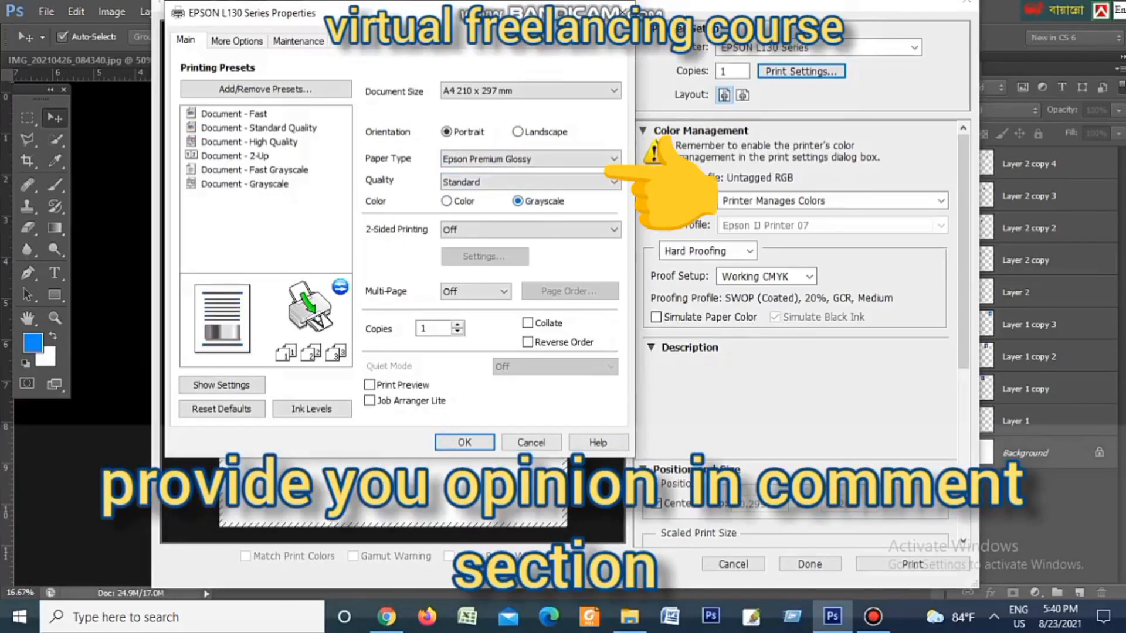
{"action": "left_click", "coordinate": [446, 201]}
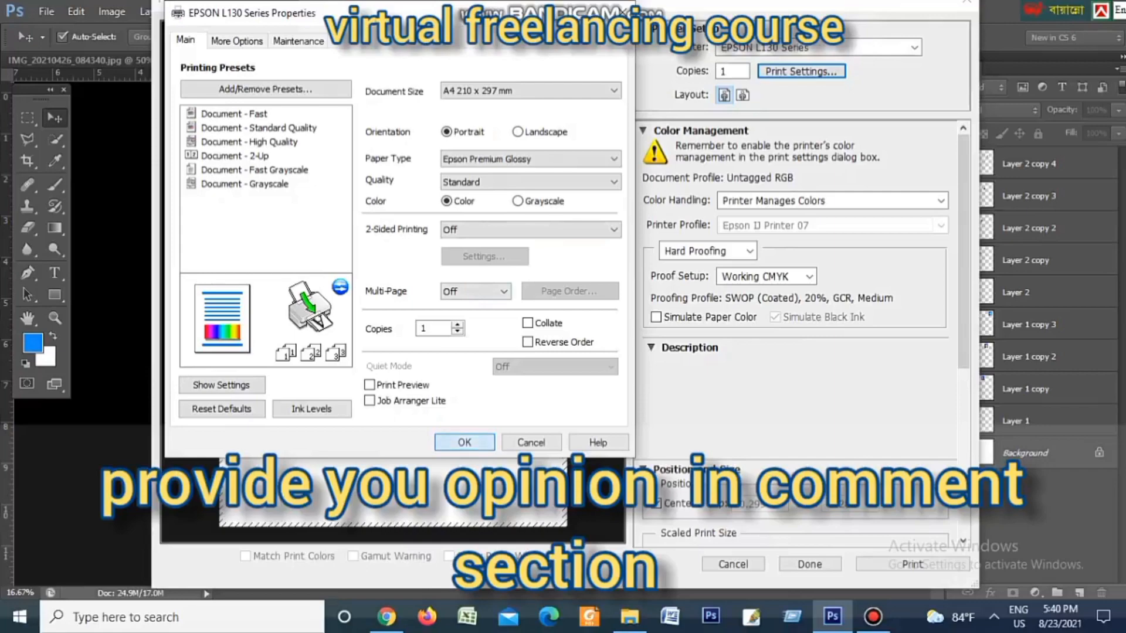
{"action": "left_click", "coordinate": [464, 442]}
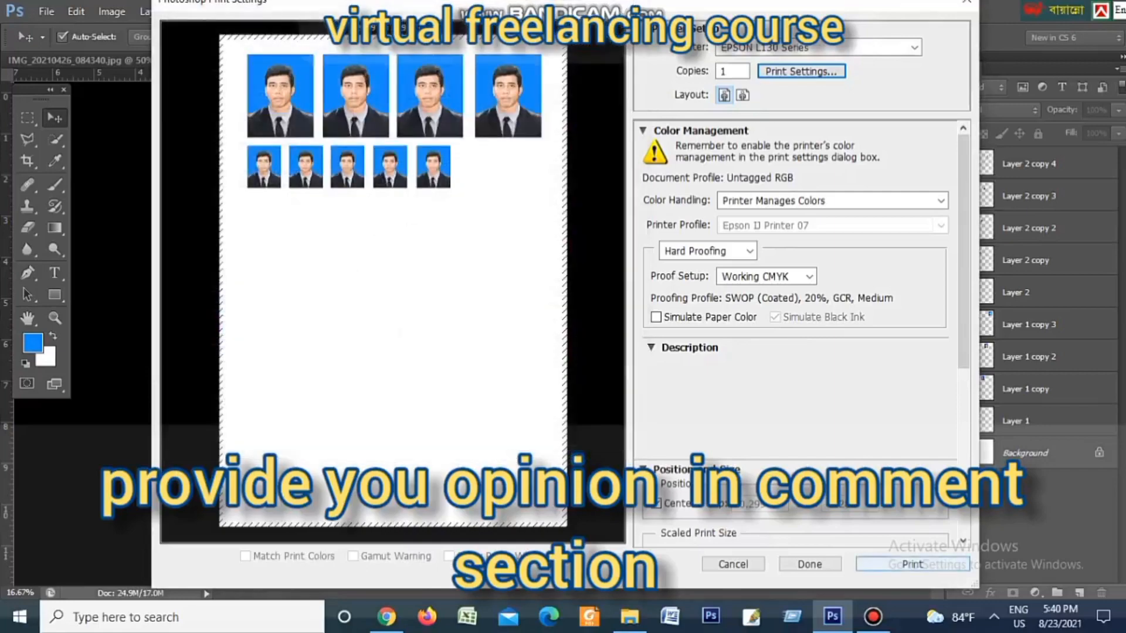
Try to print one copy of the A4 photo page on the EPSON L130 Series.
{"action": "left_click", "coordinate": [911, 564]}
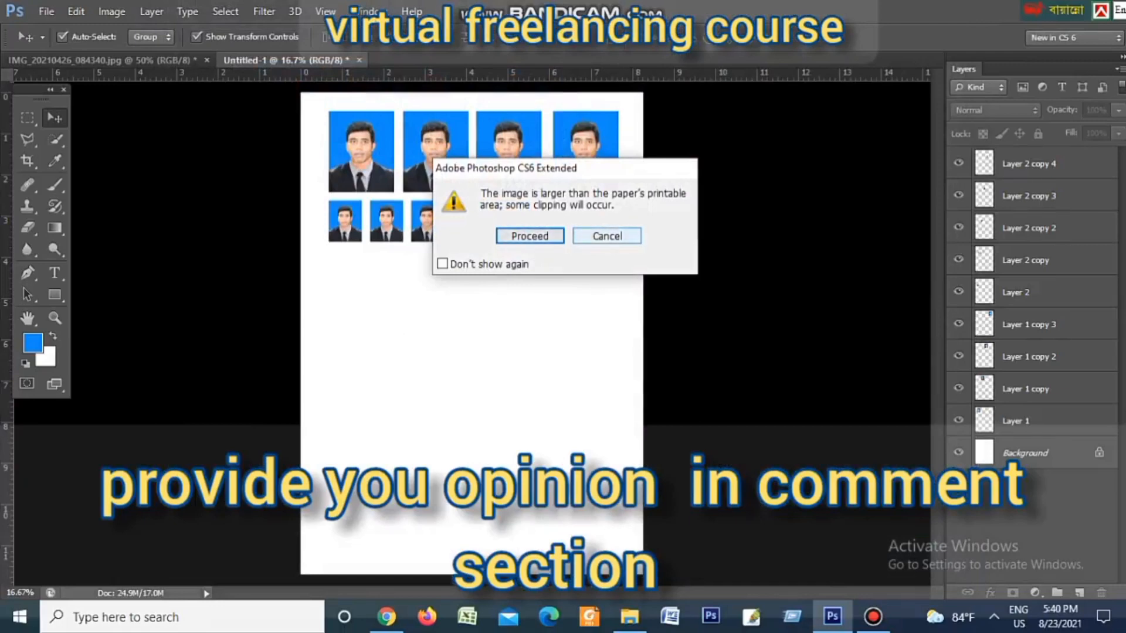
{"action": "key", "text": "Tab"}
{"action": "key", "text": "Return"}
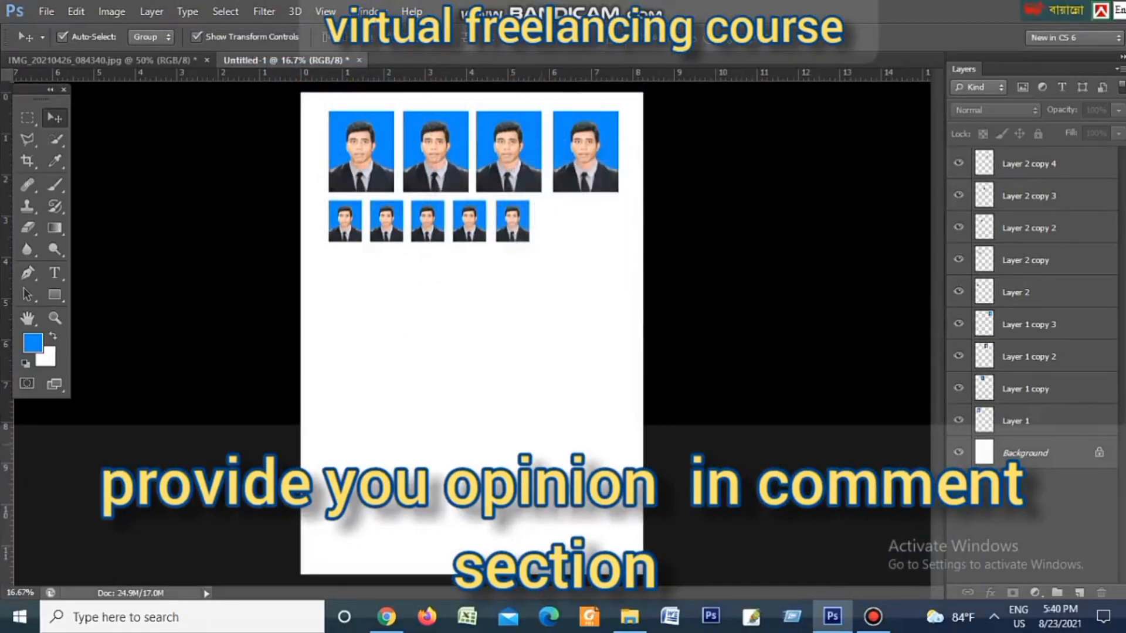